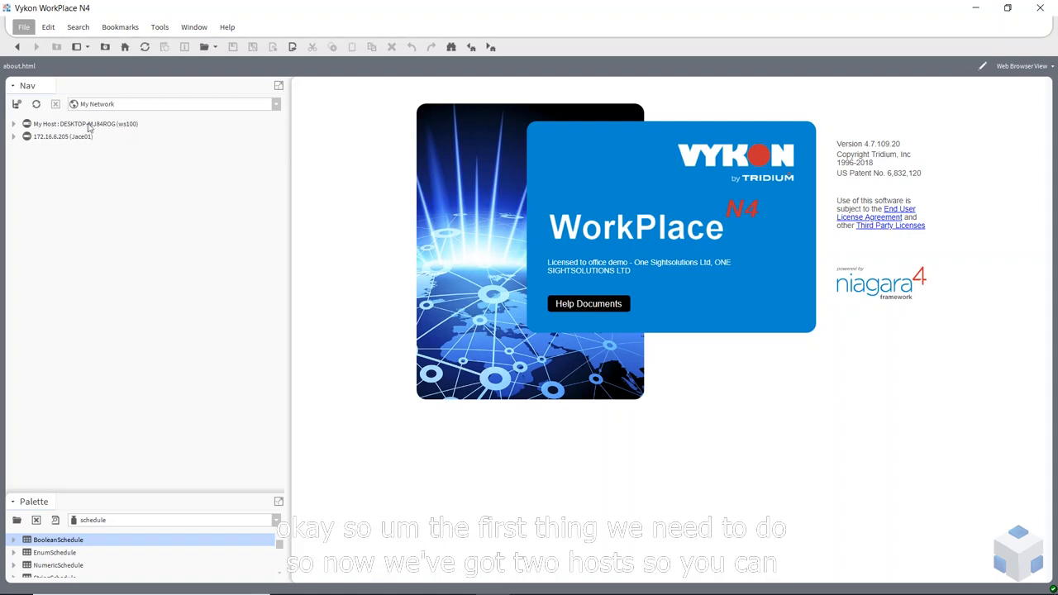
# Expand My Host, Jace01 and ws100's Config > Drivers, then open ws100's NiagaraNetwork
pyautogui.click(14, 124)
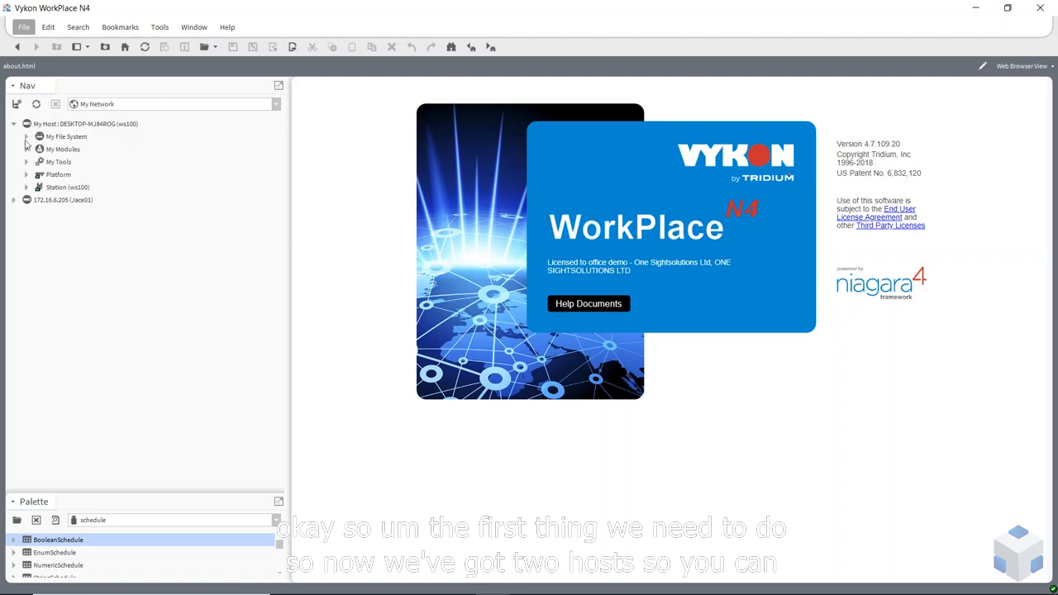
pyautogui.click(13, 200)
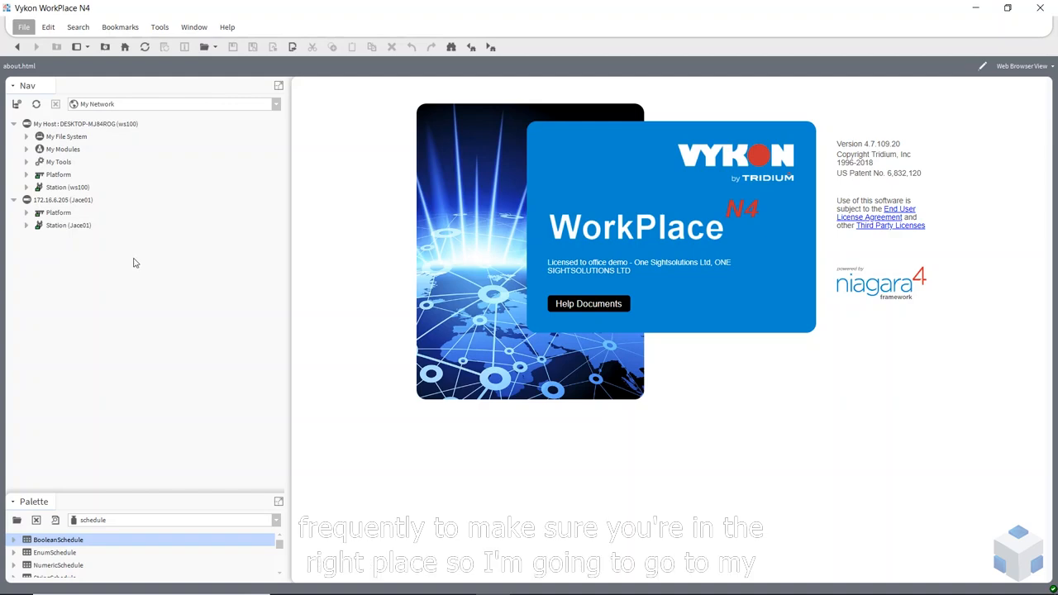
pyautogui.click(26, 188)
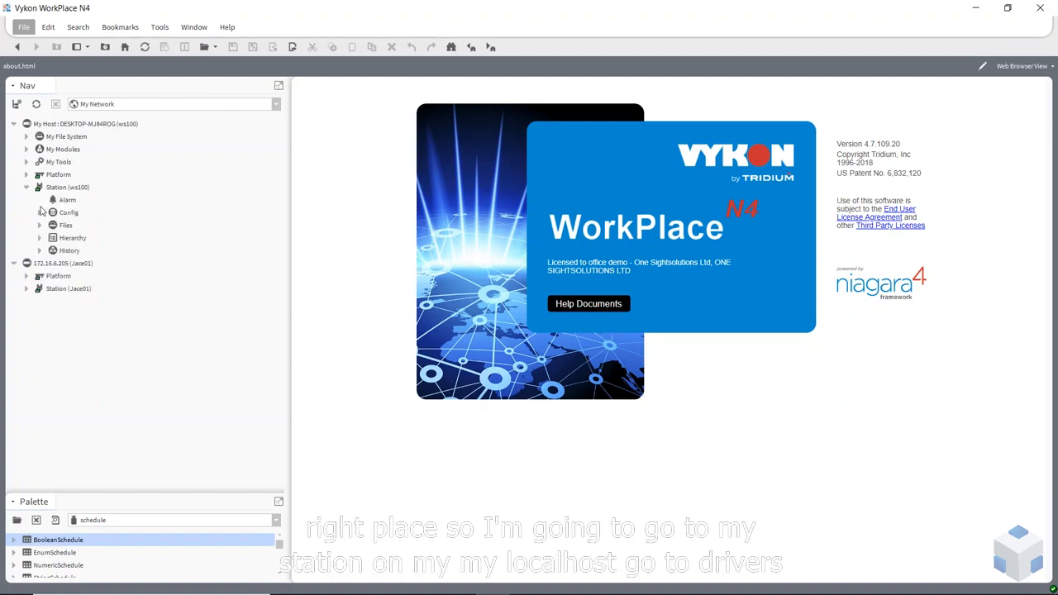
pyautogui.click(40, 213)
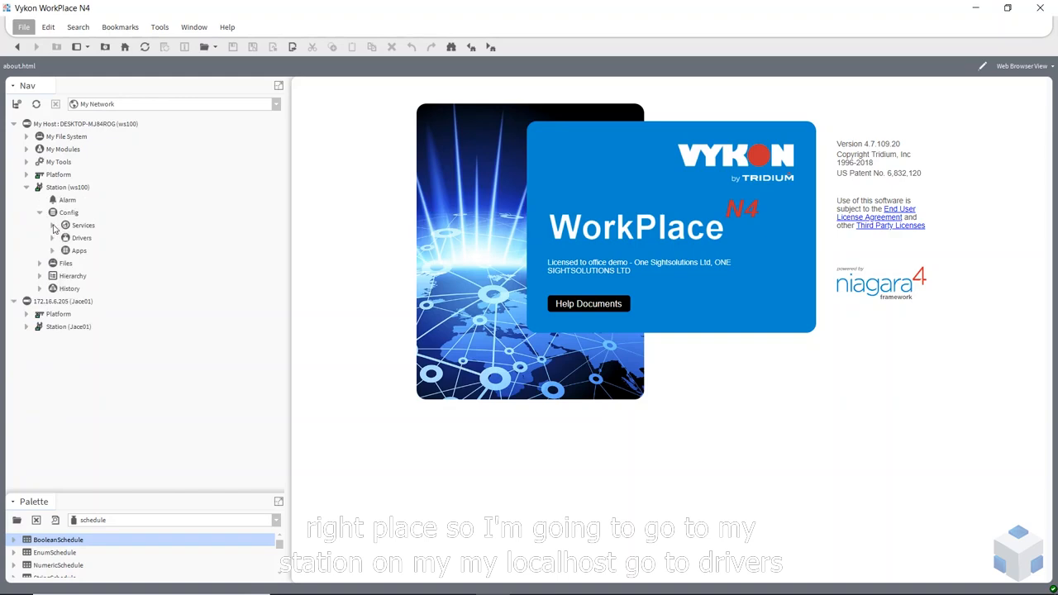
pyautogui.click(52, 238)
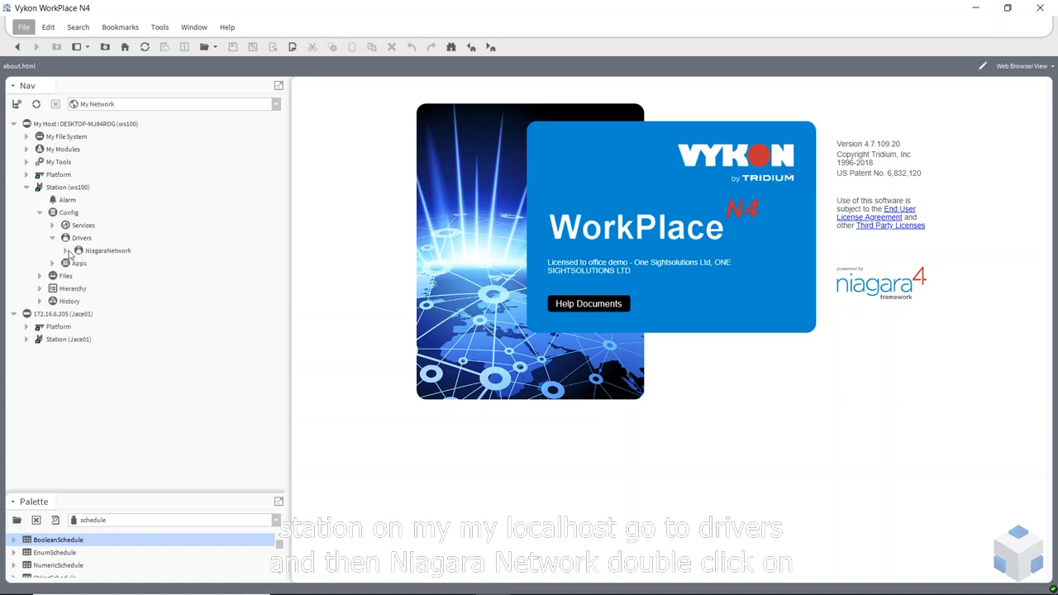
pyautogui.click(101, 252)
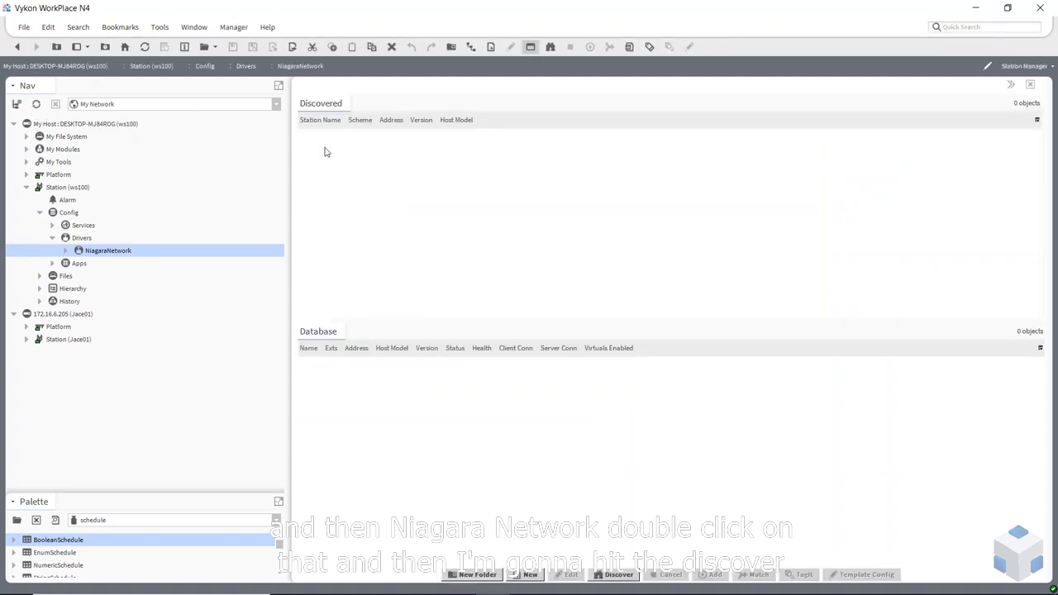
# Discover stations and add Jace01 (172.16.6.205) to the database with the station username and password
pyautogui.click(620, 581)
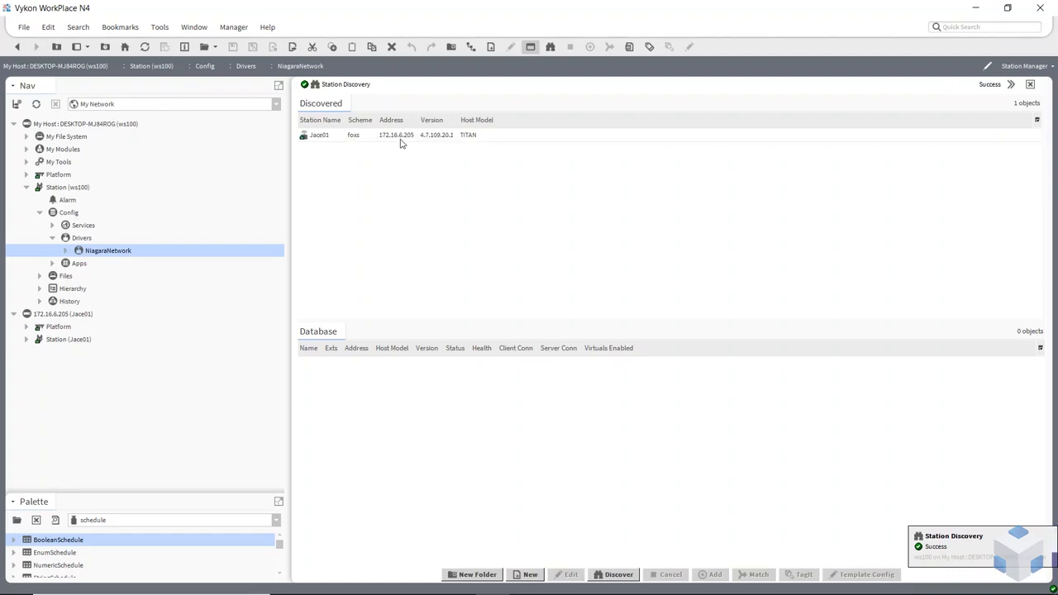
pyautogui.click(358, 140)
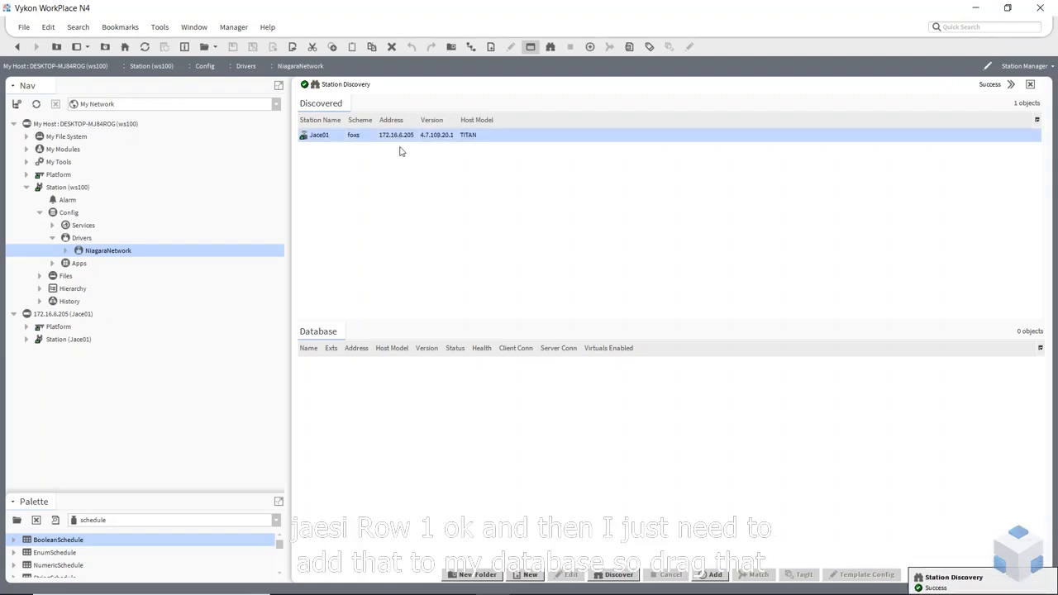
pyautogui.moveTo(395, 142); pyautogui.dragTo(430, 416)
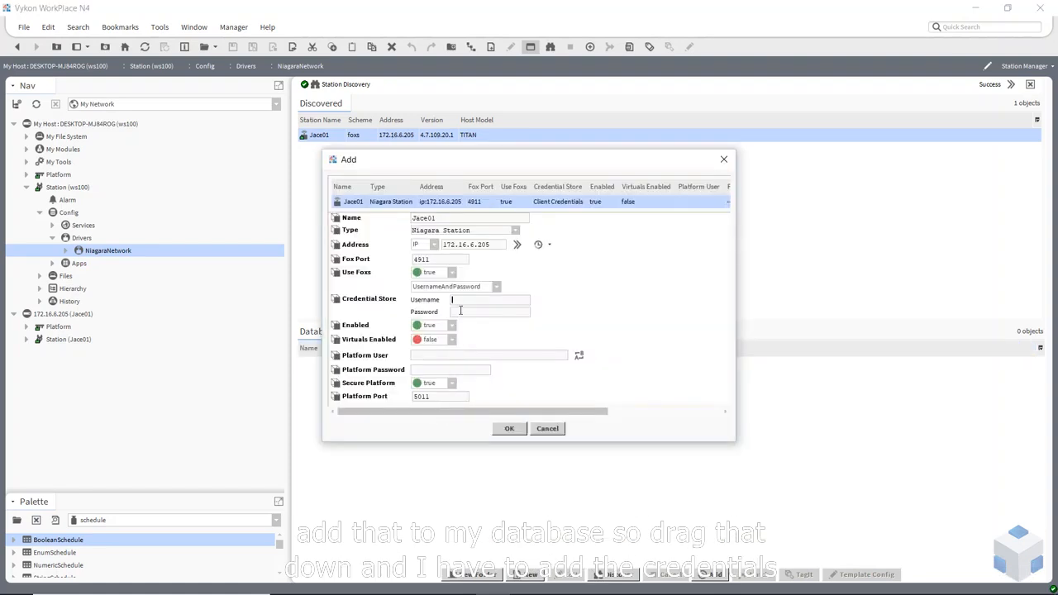
pyautogui.write('M2M')
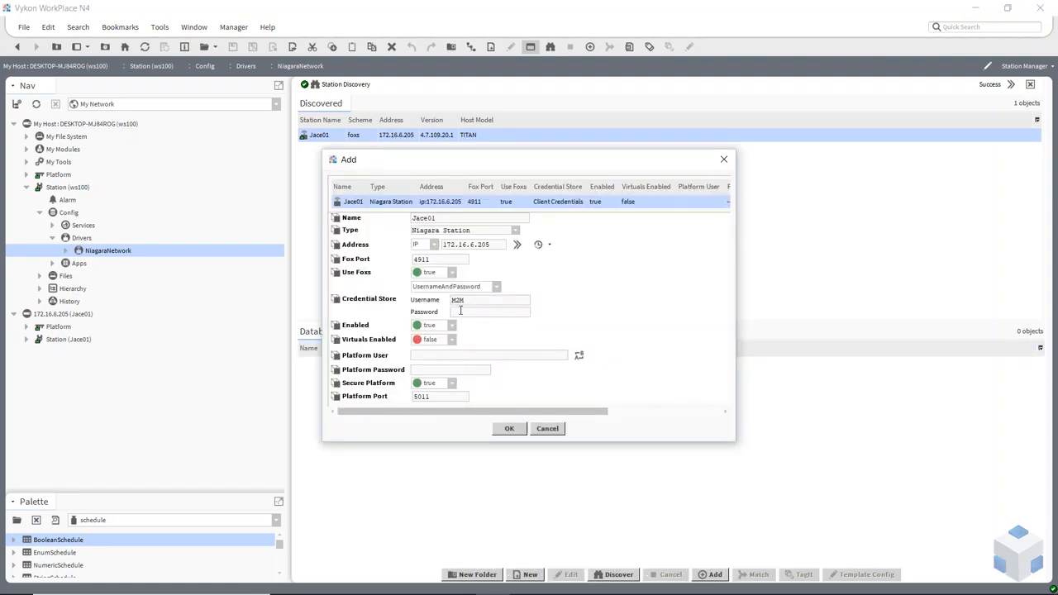
pyautogui.click(467, 314)
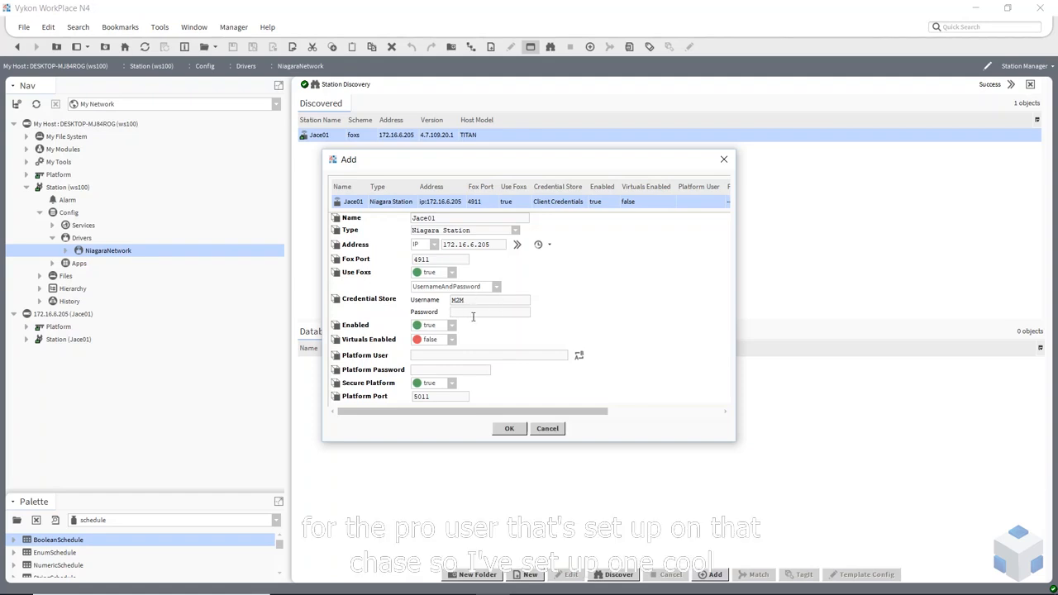
pyautogui.write('M')
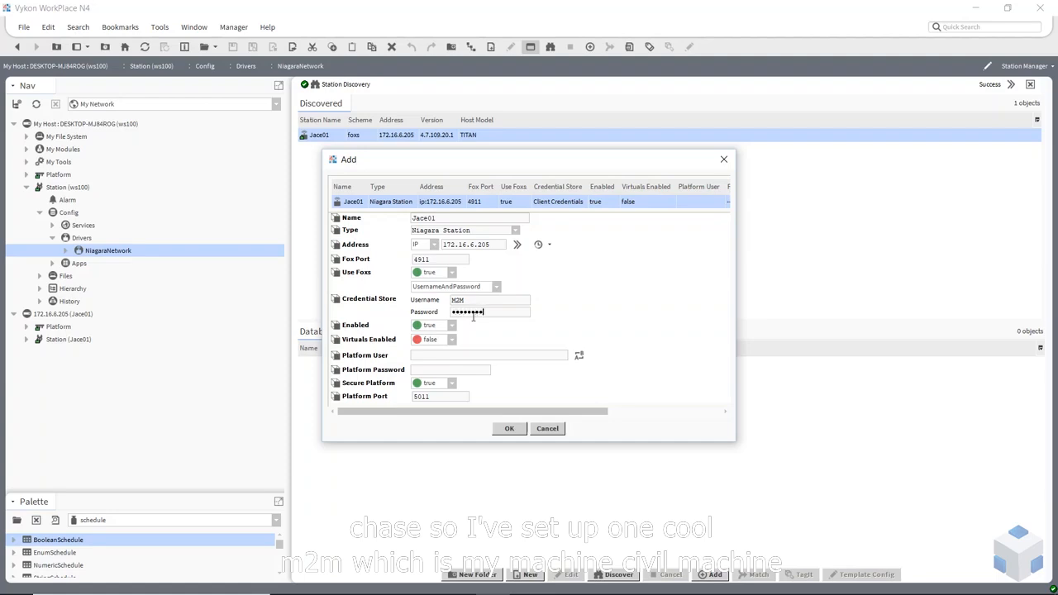
pyautogui.write('***')
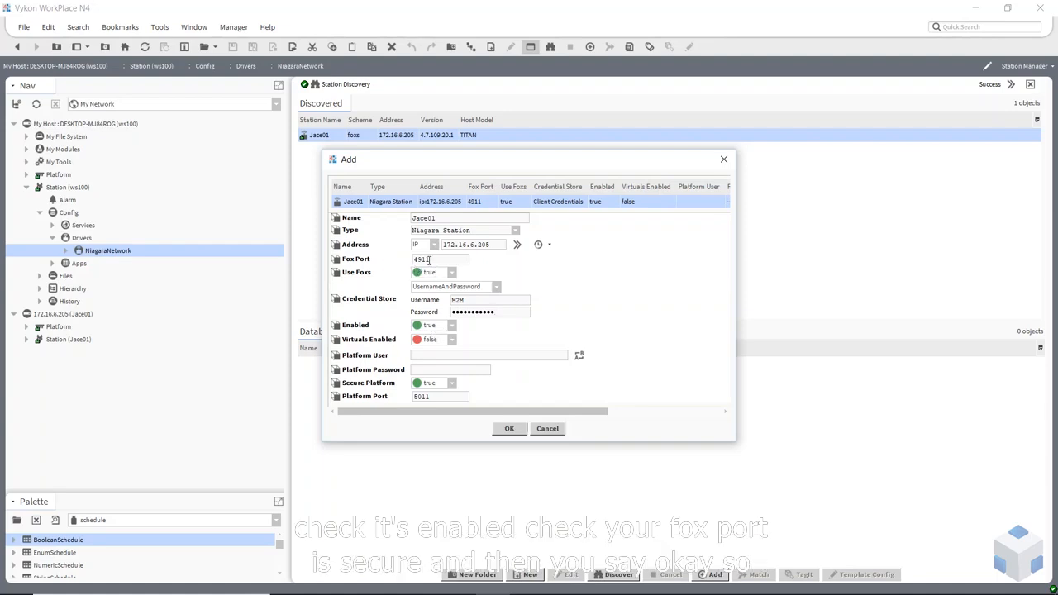
pyautogui.click(507, 428)
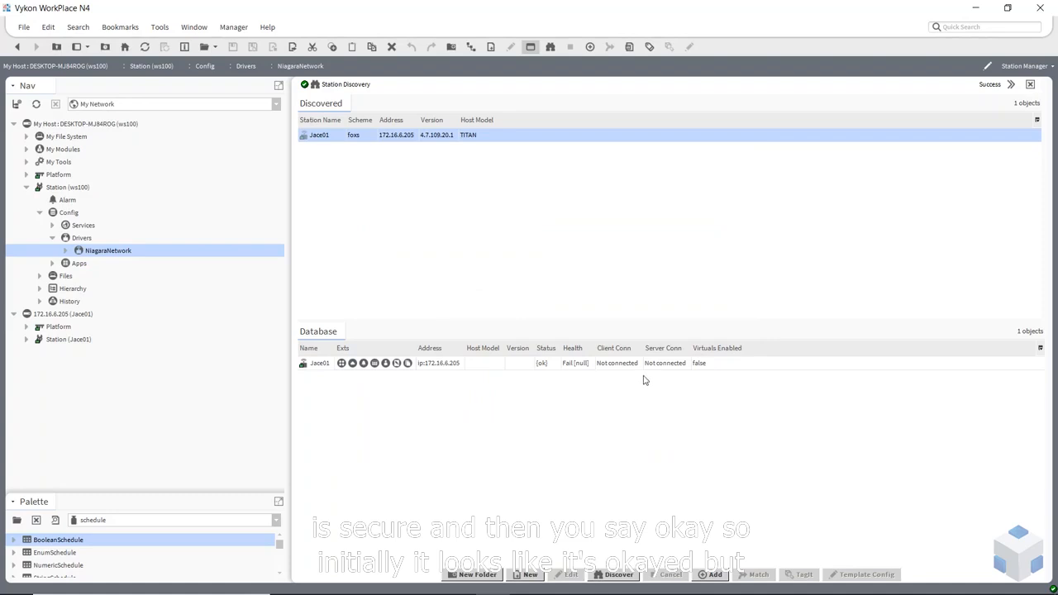
# Ping Jace01 from its database row and widen the Health column to read its status
pyautogui.moveTo(595, 348); pyautogui.dragTo(643, 348)
pyautogui.rightClick(602, 365)
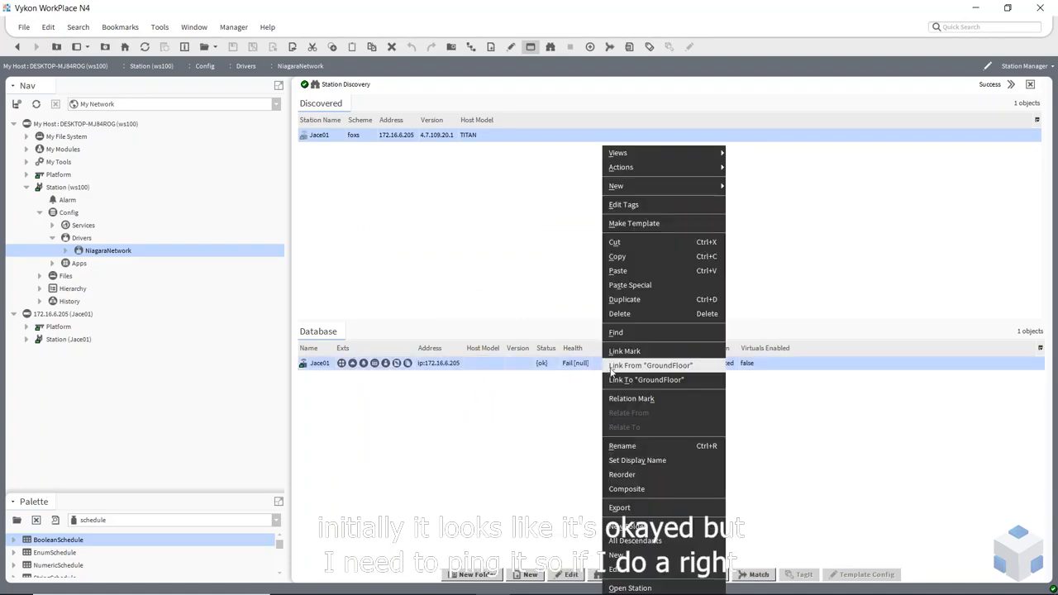
pyautogui.moveTo(638, 172)
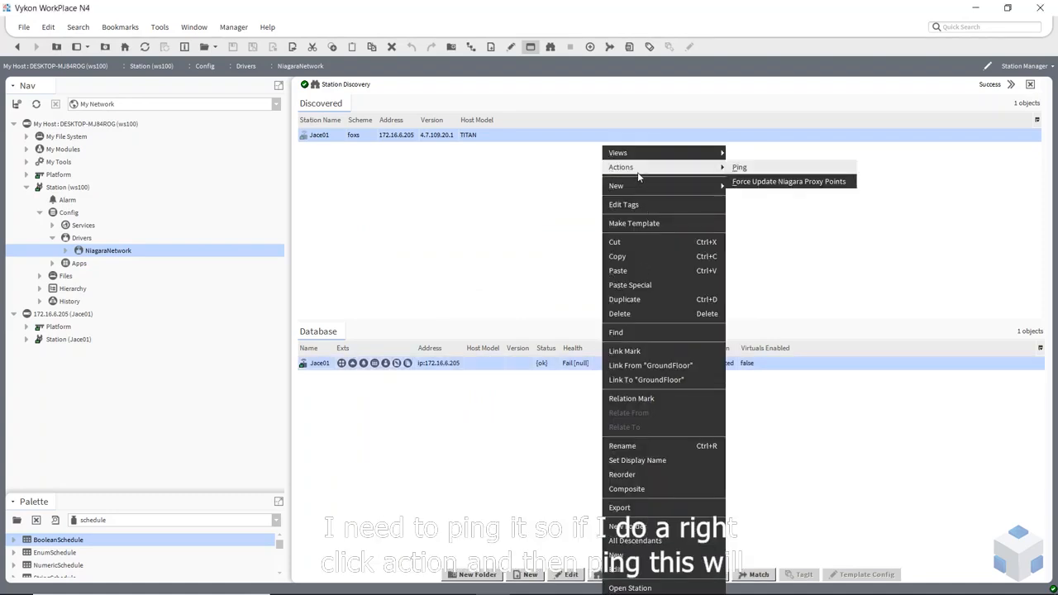
pyautogui.click(744, 170)
pyautogui.click(682, 410)
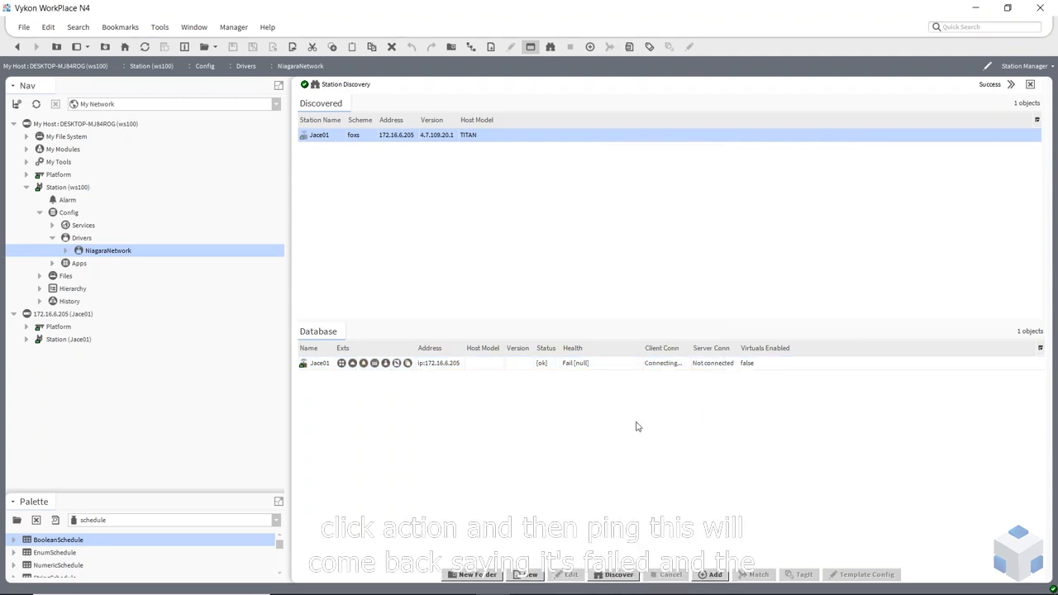
pyautogui.moveTo(639, 348); pyautogui.dragTo(833, 348)
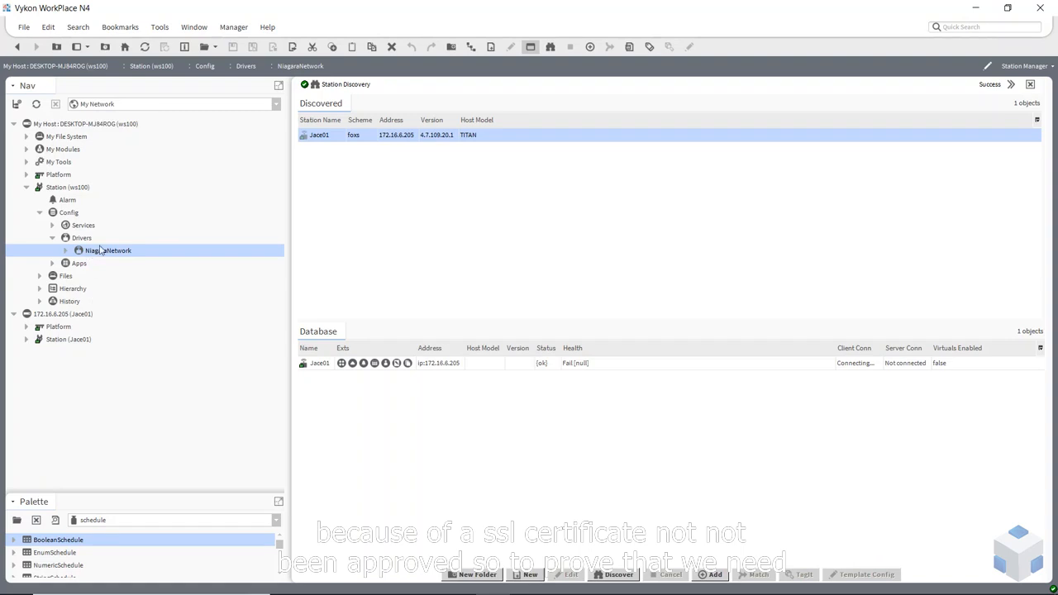
# Open the local platform's Certificate Management, accepting the unverified identity prompt
pyautogui.click(28, 175)
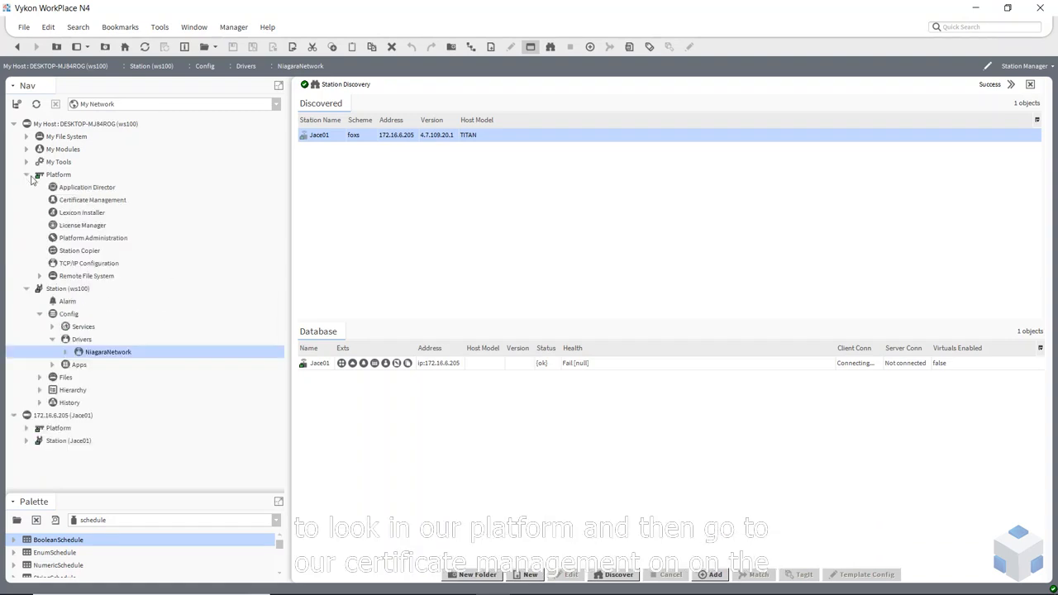
pyautogui.click(83, 201)
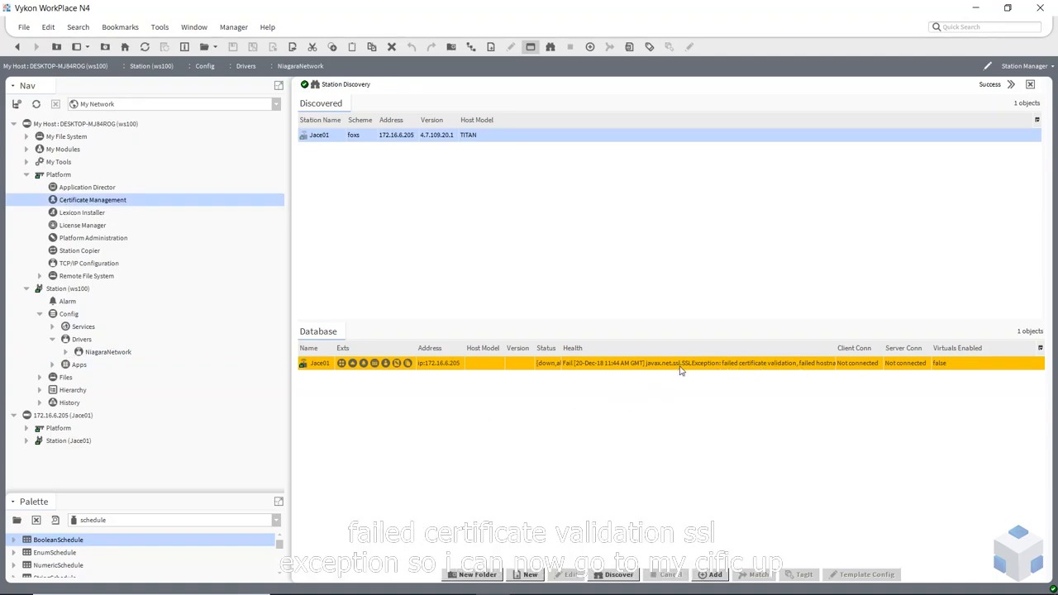
pyautogui.doubleClick(71, 203)
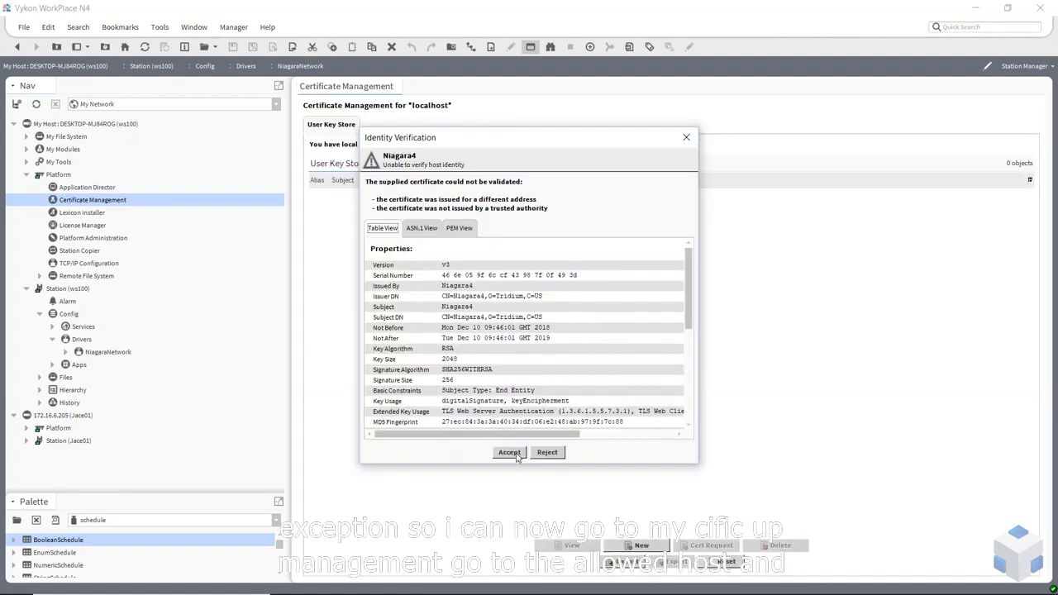
pyautogui.click(509, 452)
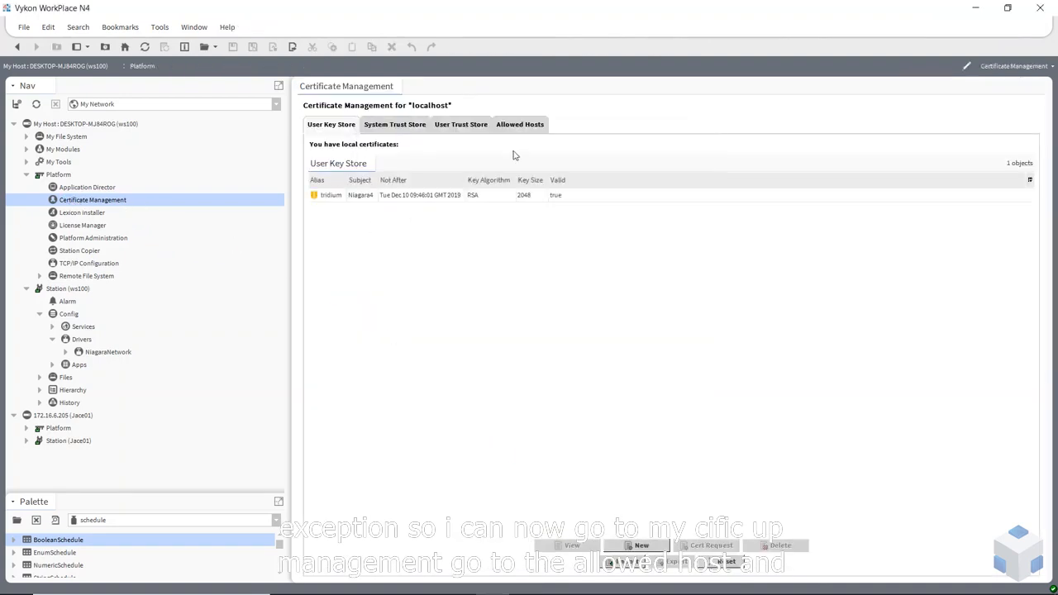
# Approve the 172.16.6.205:4911 host certificate in Allowed Hosts
pyautogui.click(520, 124)
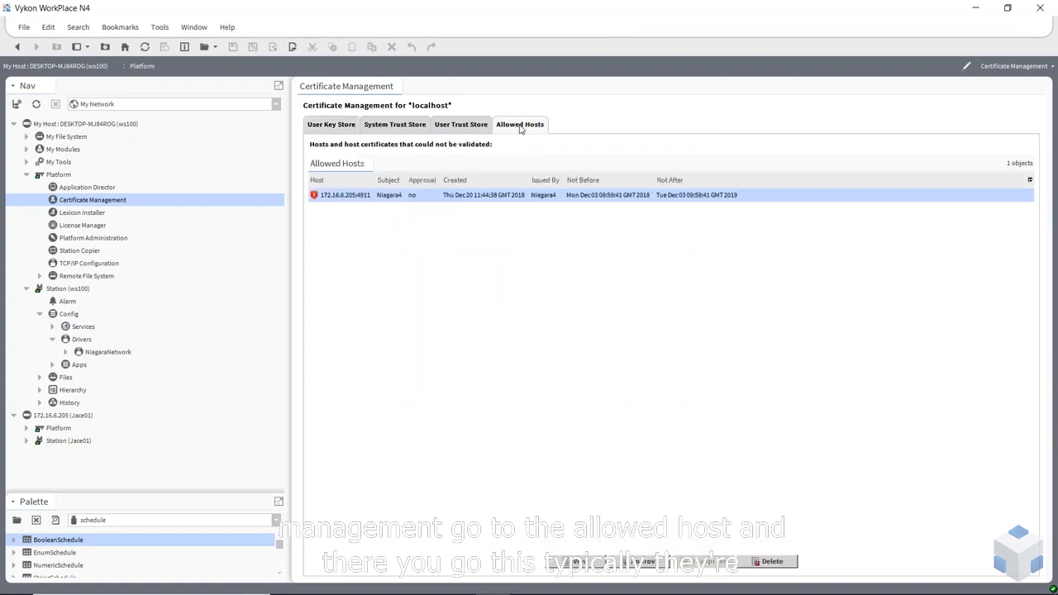
pyautogui.click(506, 229)
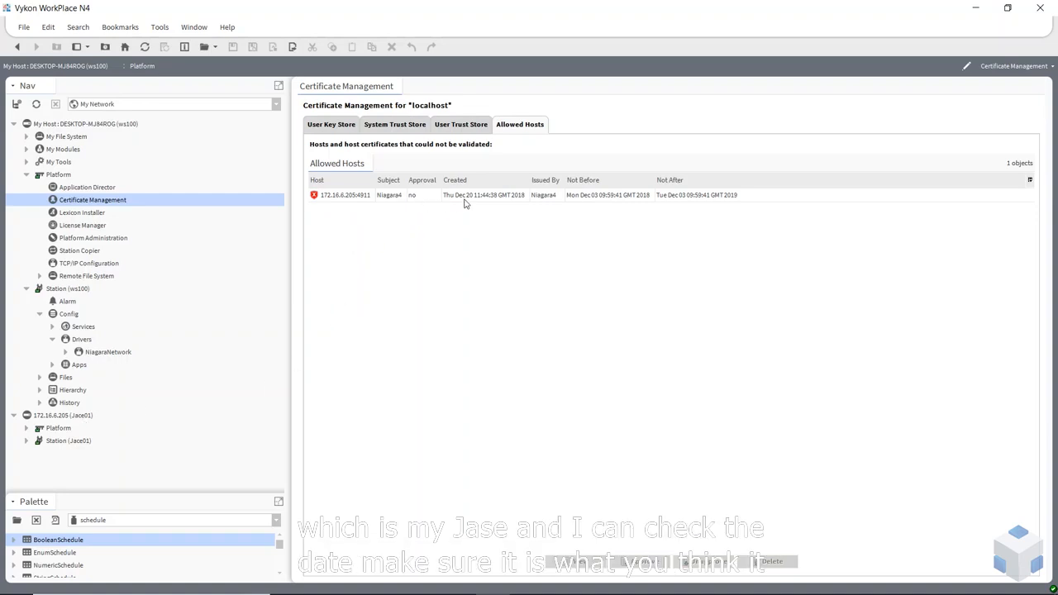
pyautogui.click(361, 199)
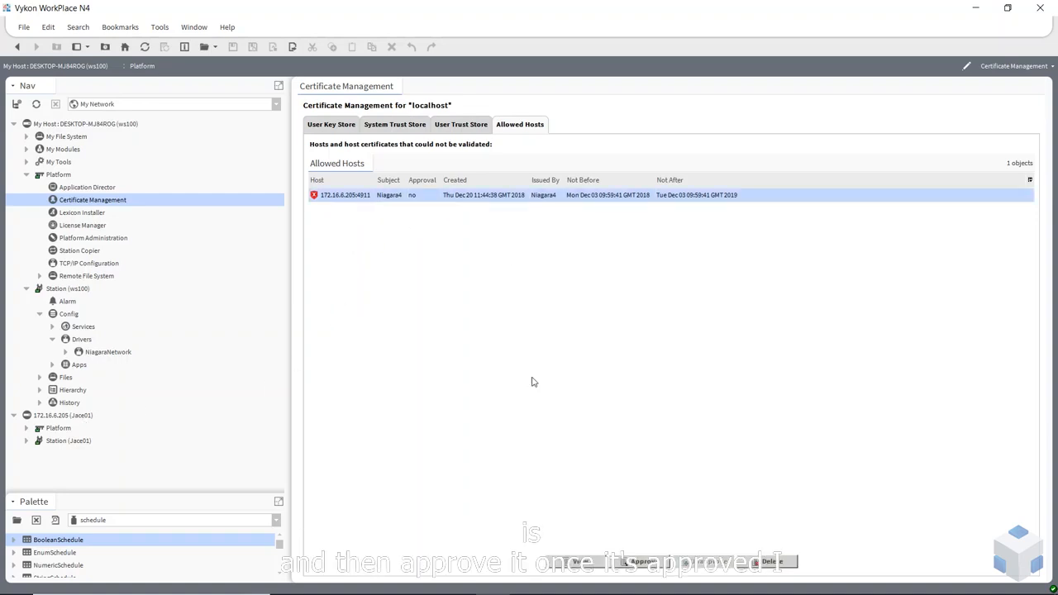
pyautogui.click(628, 564)
pyautogui.click(517, 315)
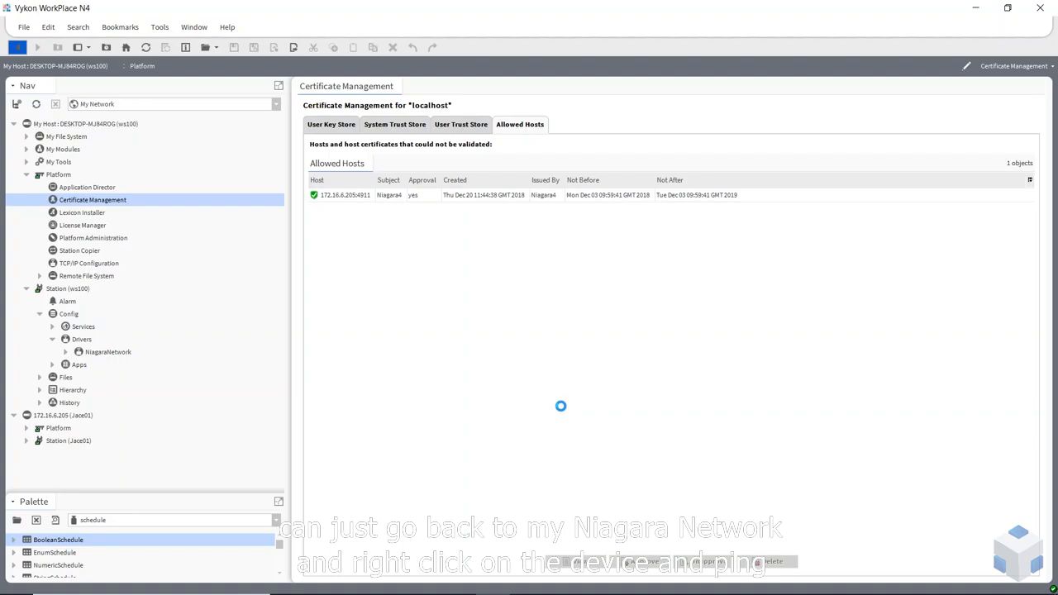
# Ping Jace01 again from ws100's NiagaraNetwork database after the certificate approval
pyautogui.rightClick(490, 365)
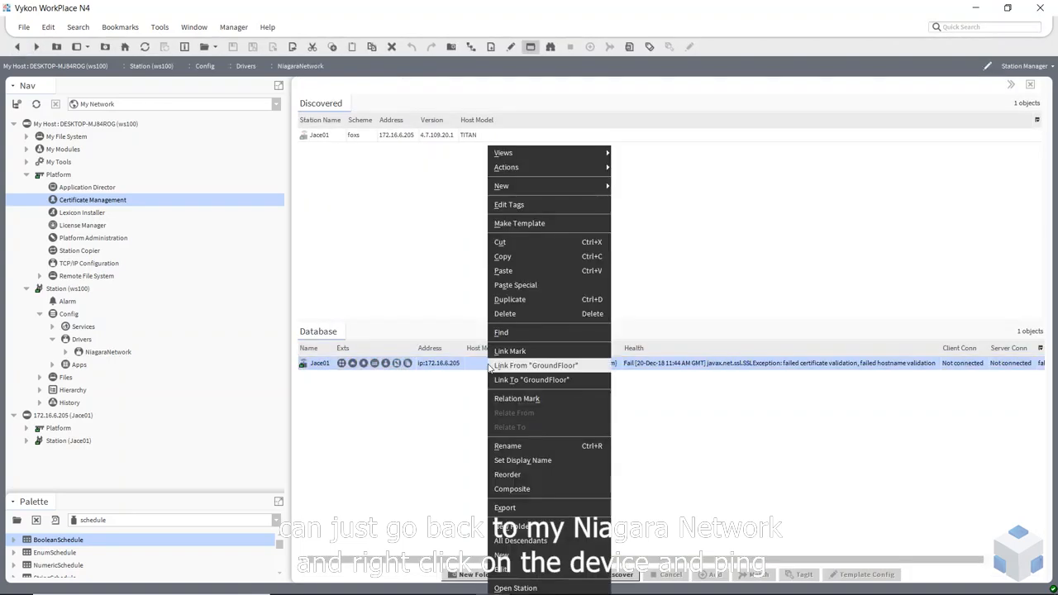
pyautogui.moveTo(581, 170)
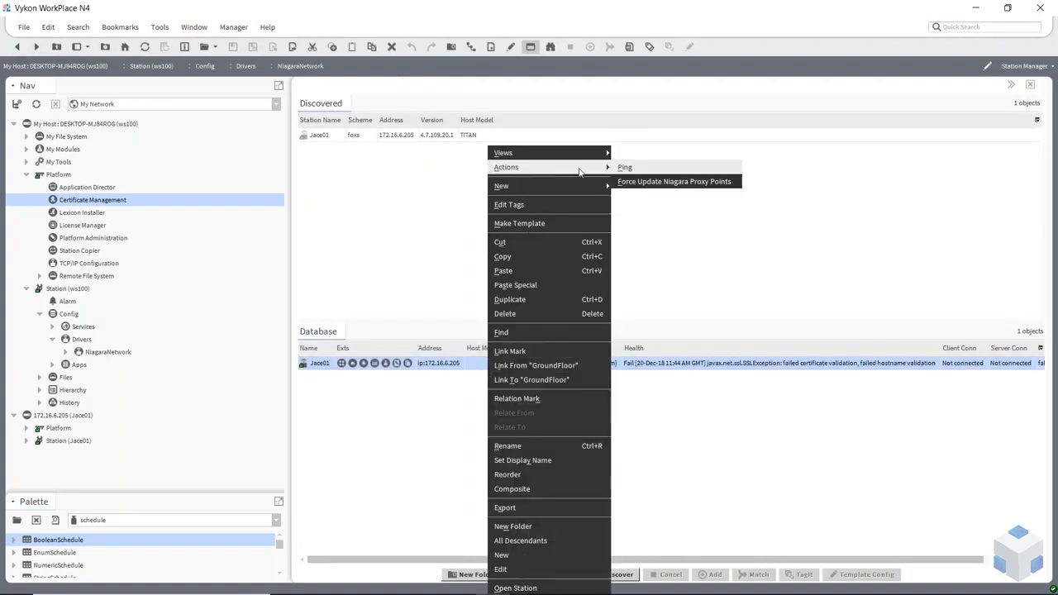
pyautogui.click(624, 168)
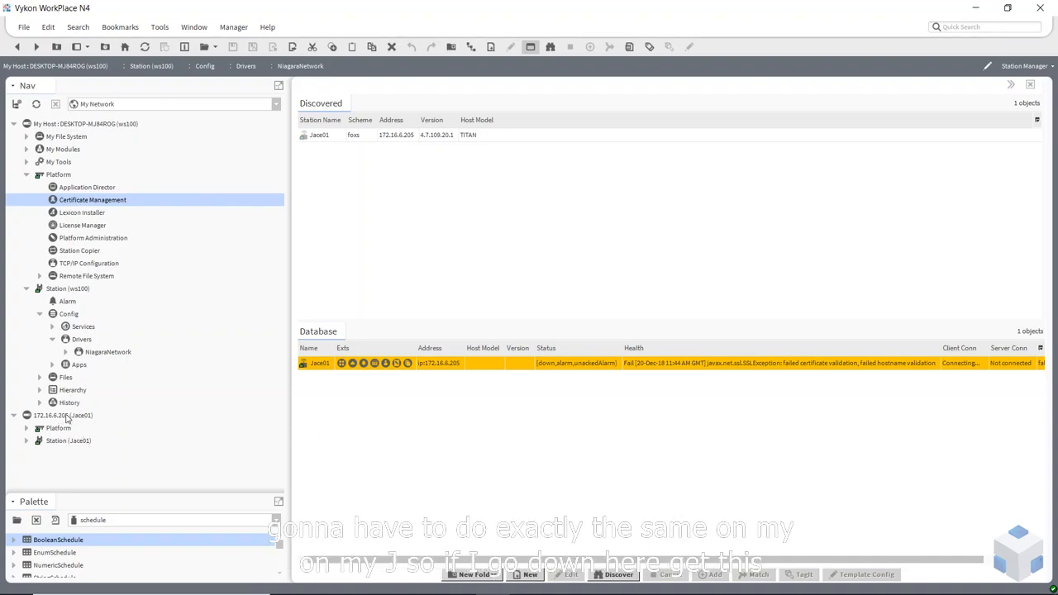
# Navigate Jace01's Station > Config > Drivers and open its NiagaraNetwork Station Manager
pyautogui.click(27, 441)
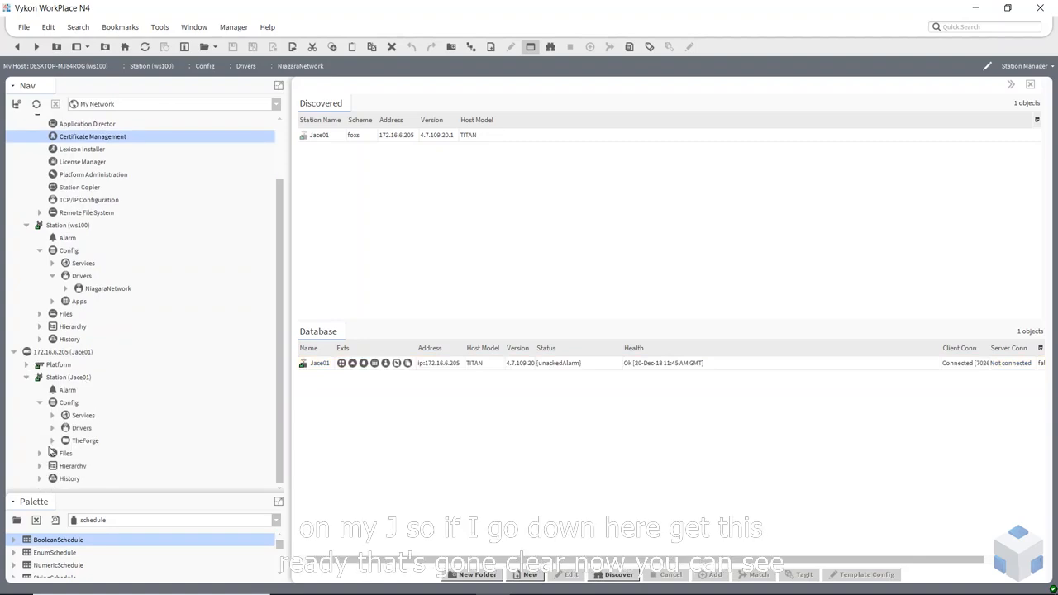
pyautogui.click(657, 365)
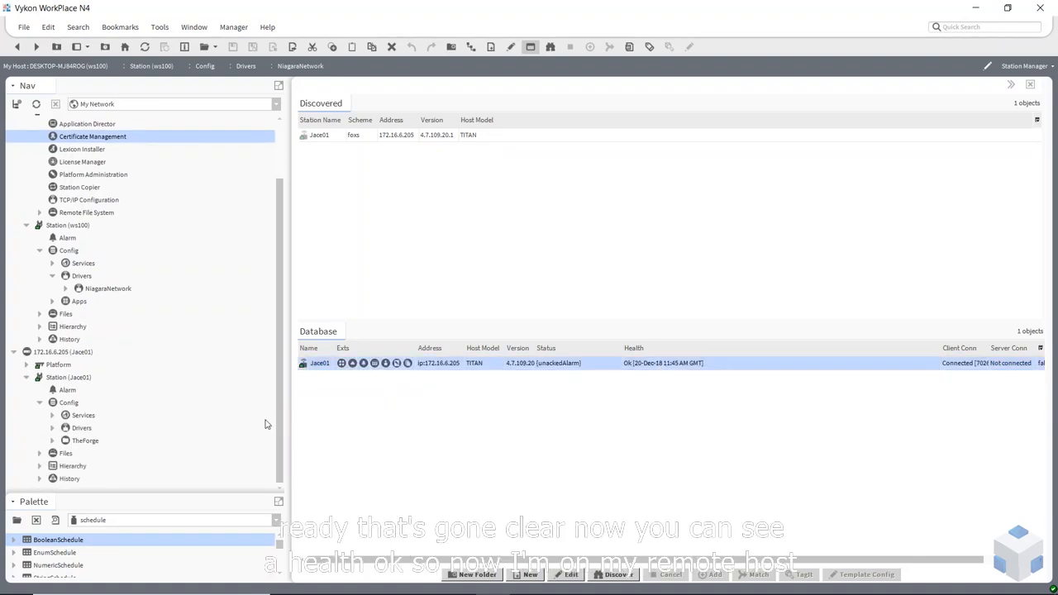
pyautogui.click(42, 355)
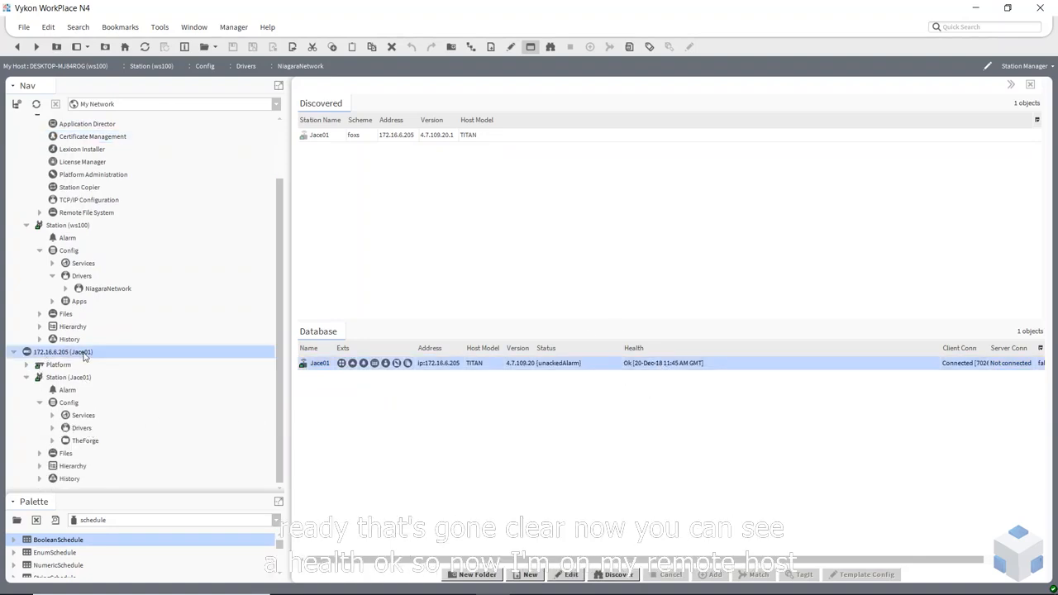
pyautogui.click(52, 429)
pyautogui.click(93, 442)
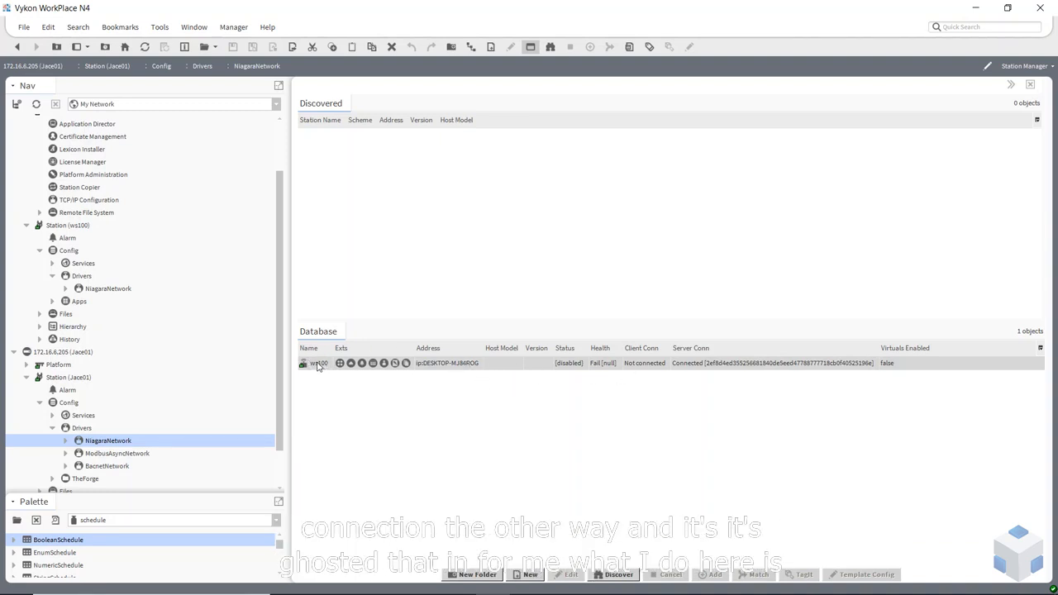
# Match ws100 to the discovered 172.16.6.100 station, re-entering the password and setting Enabled to true
pyautogui.click(636, 579)
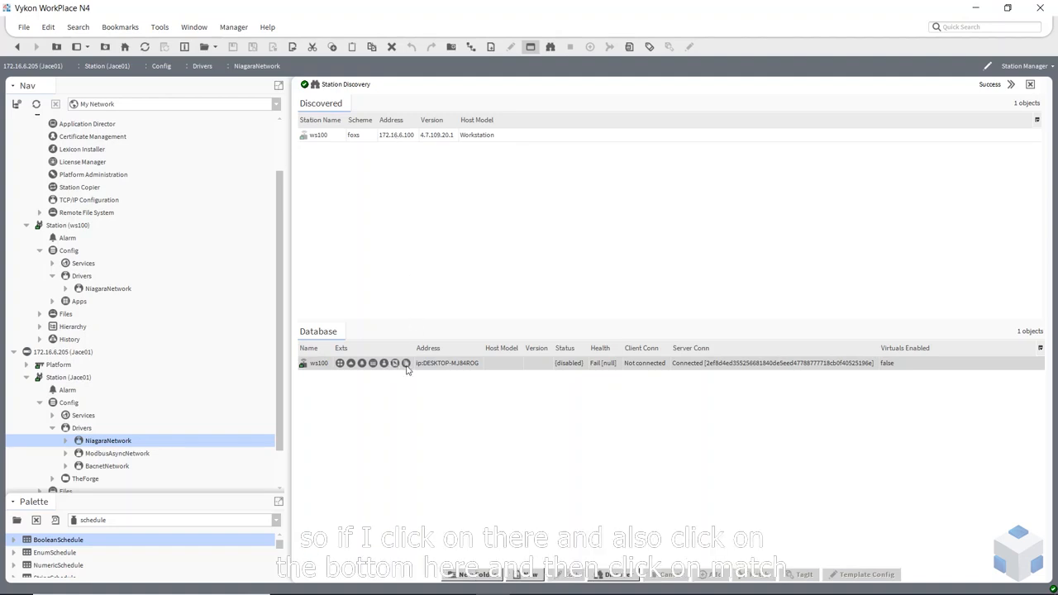
pyautogui.click(475, 365)
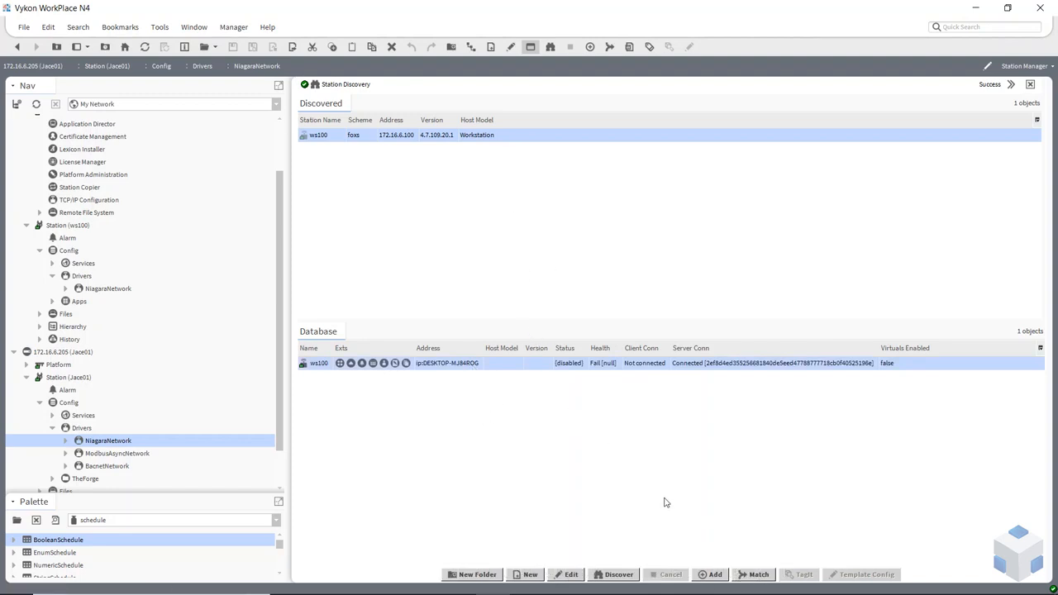
pyautogui.click(754, 574)
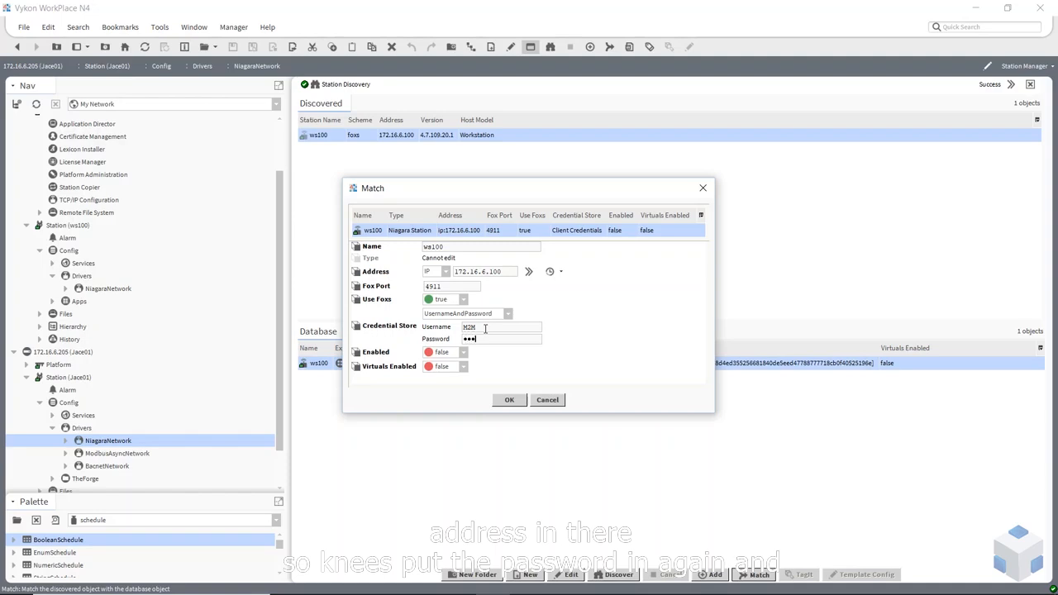
pyautogui.write('1')
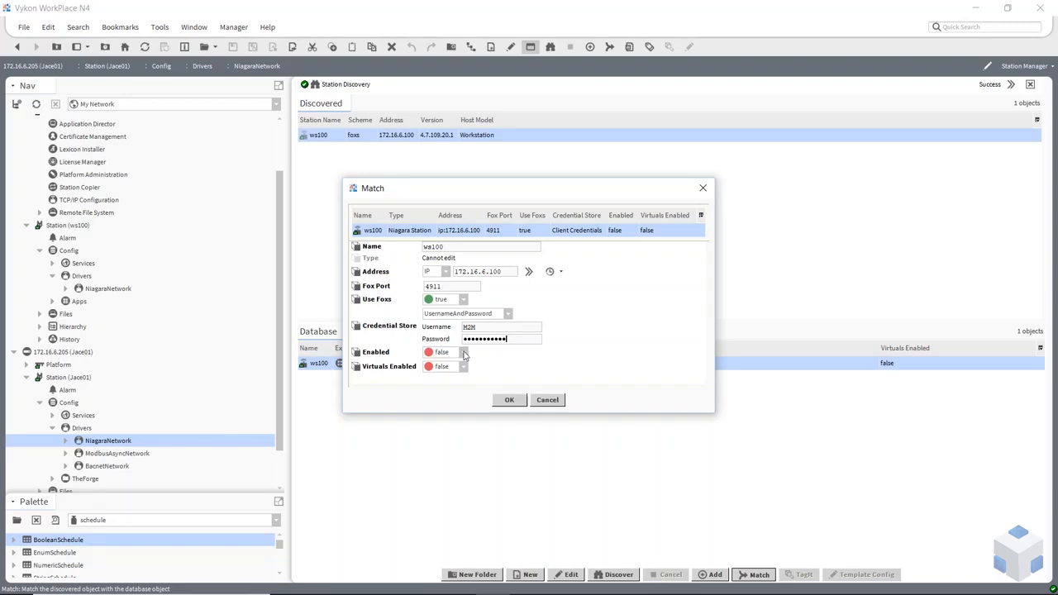
pyautogui.click(464, 353)
pyautogui.click(442, 372)
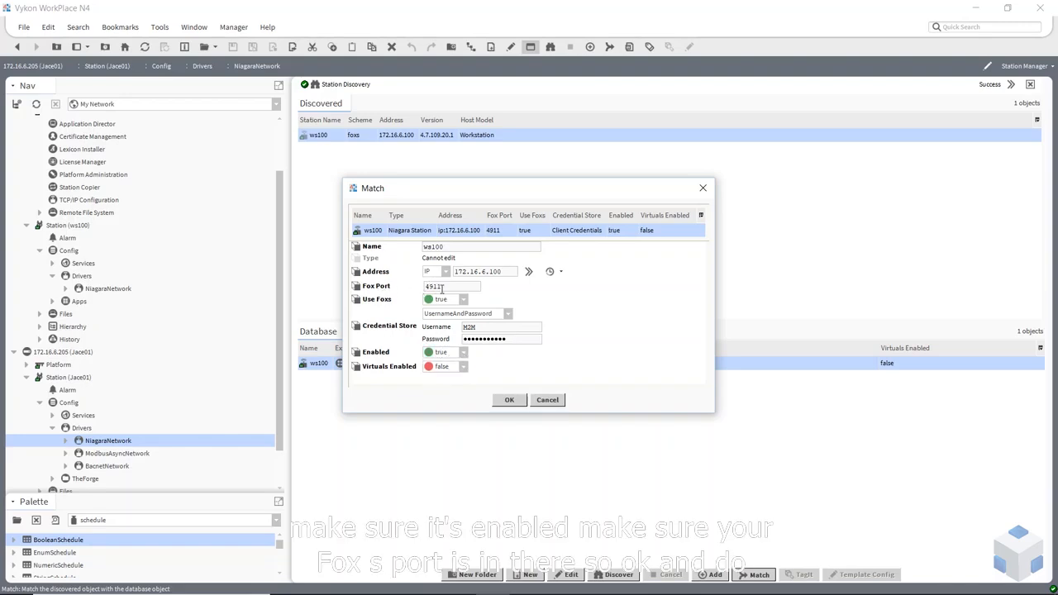
pyautogui.click(510, 400)
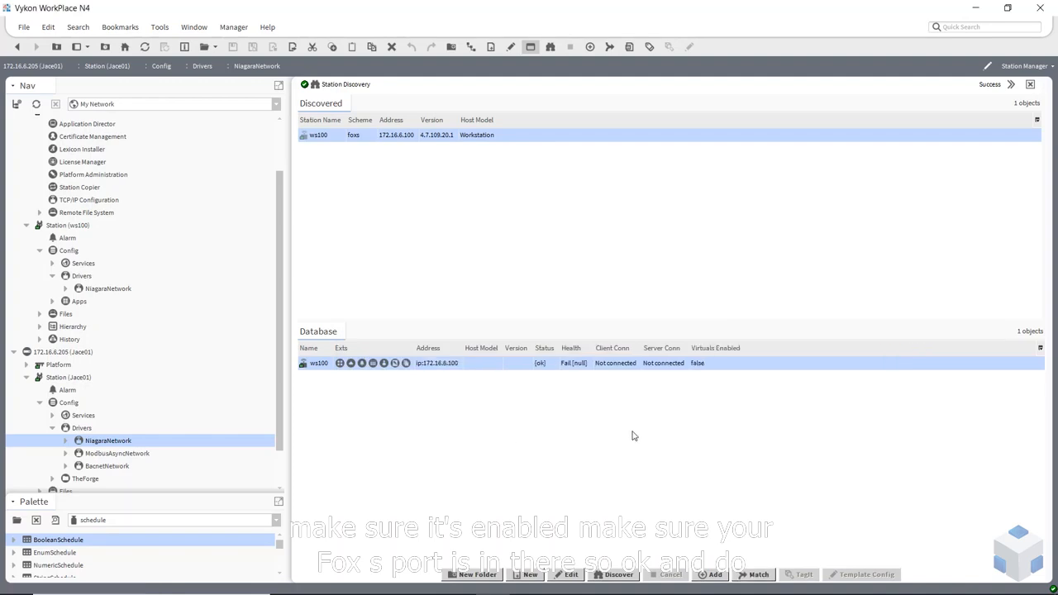
pyautogui.rightClick(631, 365)
# Ping ws100 and widen the Client Conn and Health columns to read the validation error
pyautogui.moveTo(713, 168)
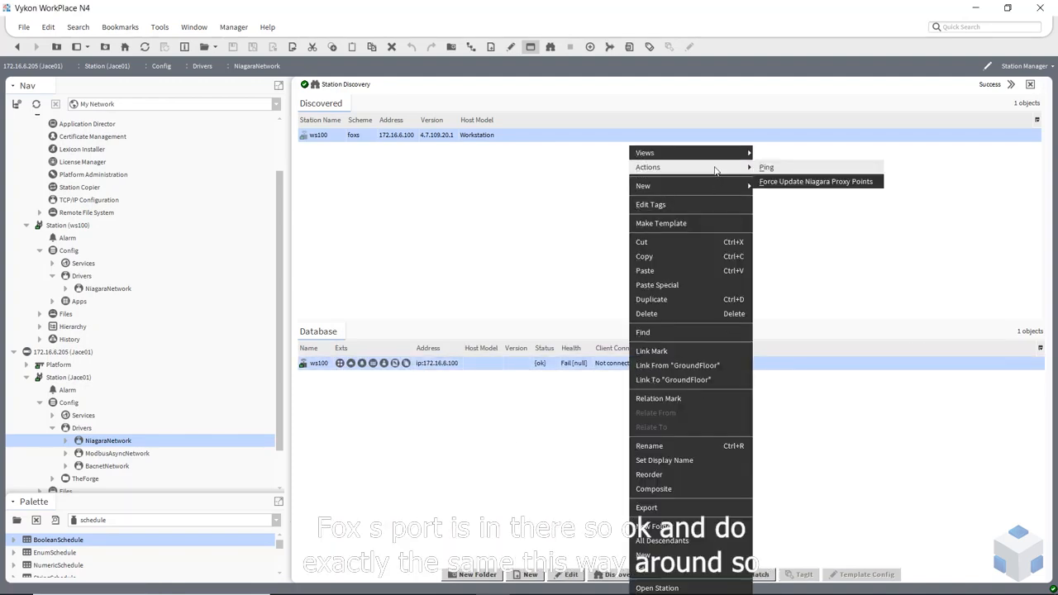
pyautogui.click(778, 169)
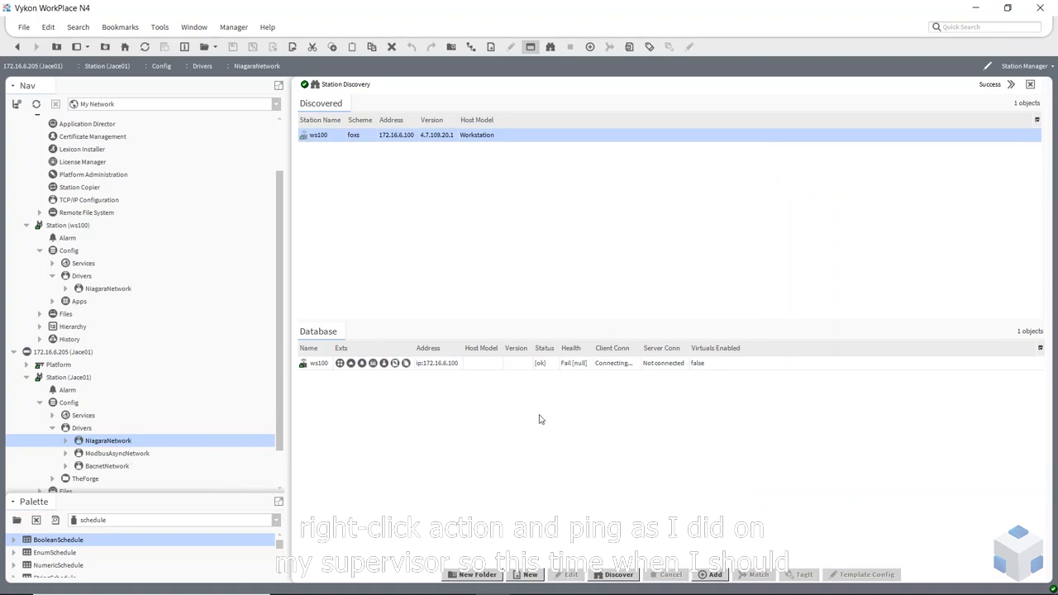
pyautogui.moveTo(639, 347); pyautogui.dragTo(860, 345)
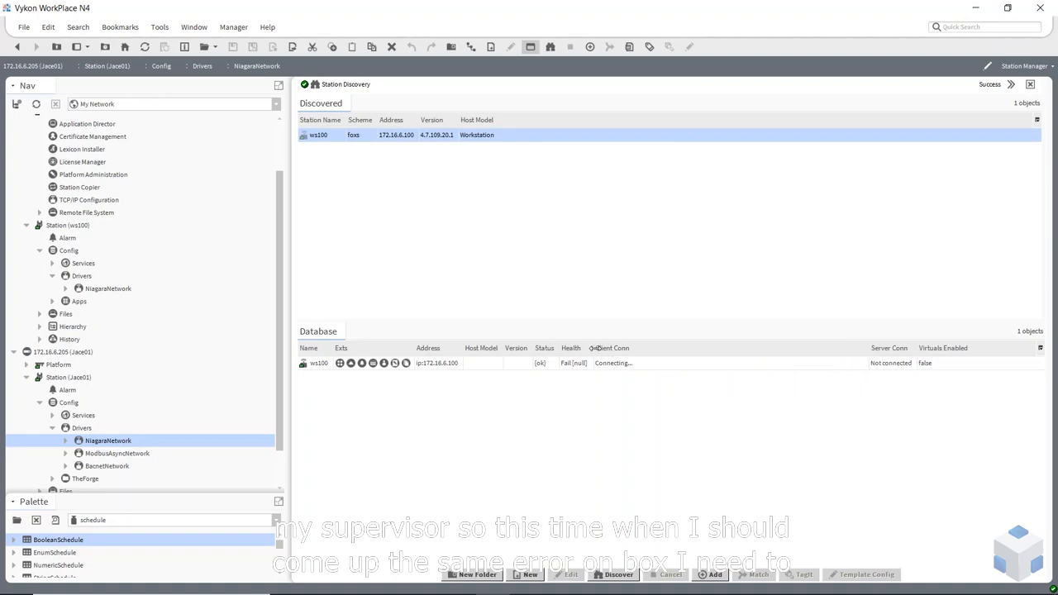
pyautogui.moveTo(593, 348); pyautogui.dragTo(870, 348)
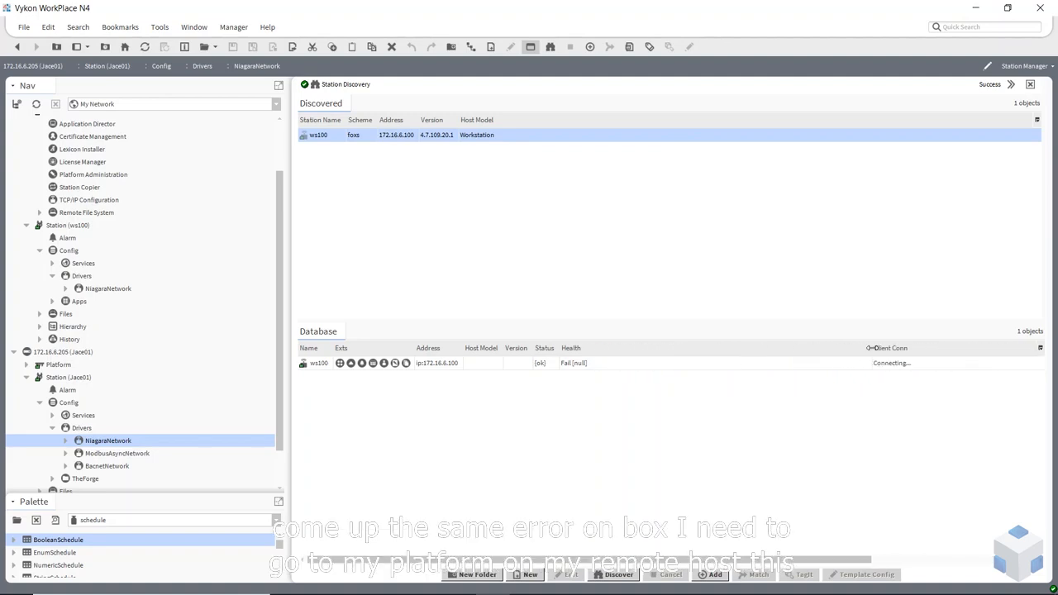
# Expand Jace01's Platform and select its Certificate Management
pyautogui.click(52, 355)
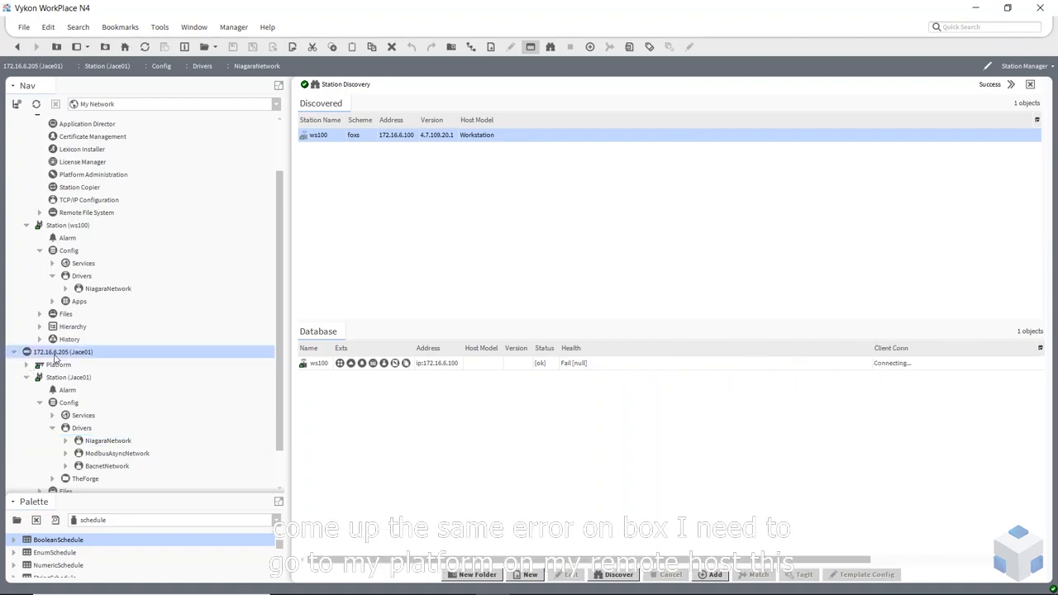
pyautogui.click(35, 364)
pyautogui.click(89, 366)
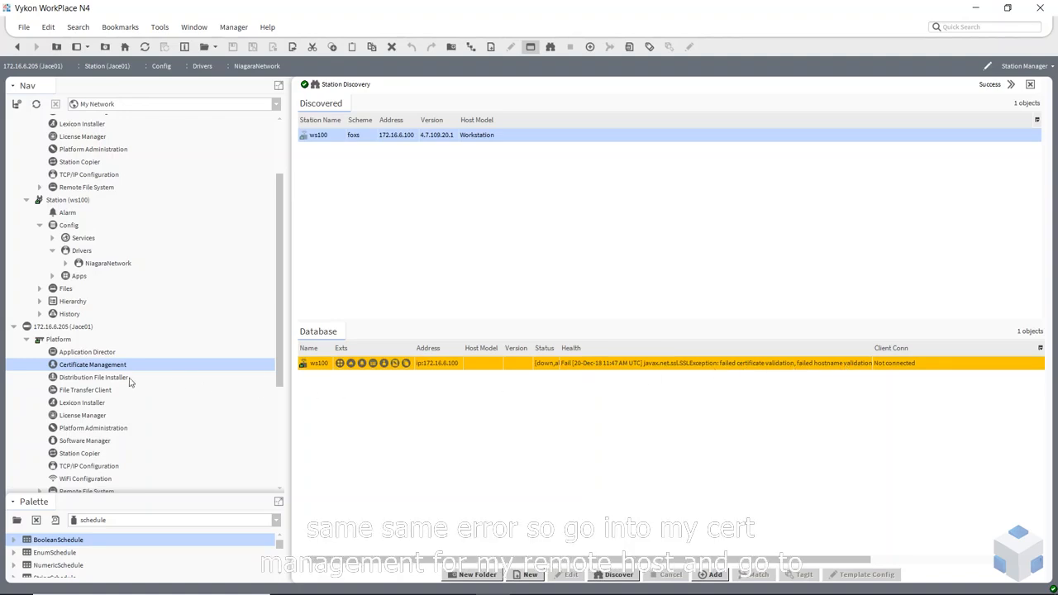
# Open Certificate Management on Jace01's platform, confirming the saved login and accepting its certificate
pyautogui.doubleClick(99, 369)
pyautogui.click(503, 367)
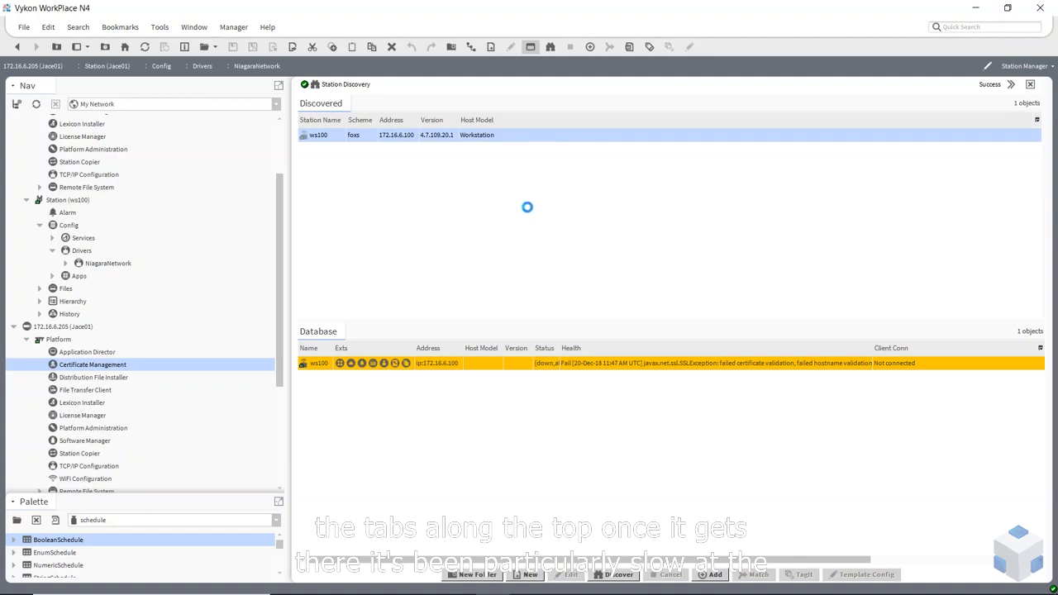
pyautogui.click(506, 452)
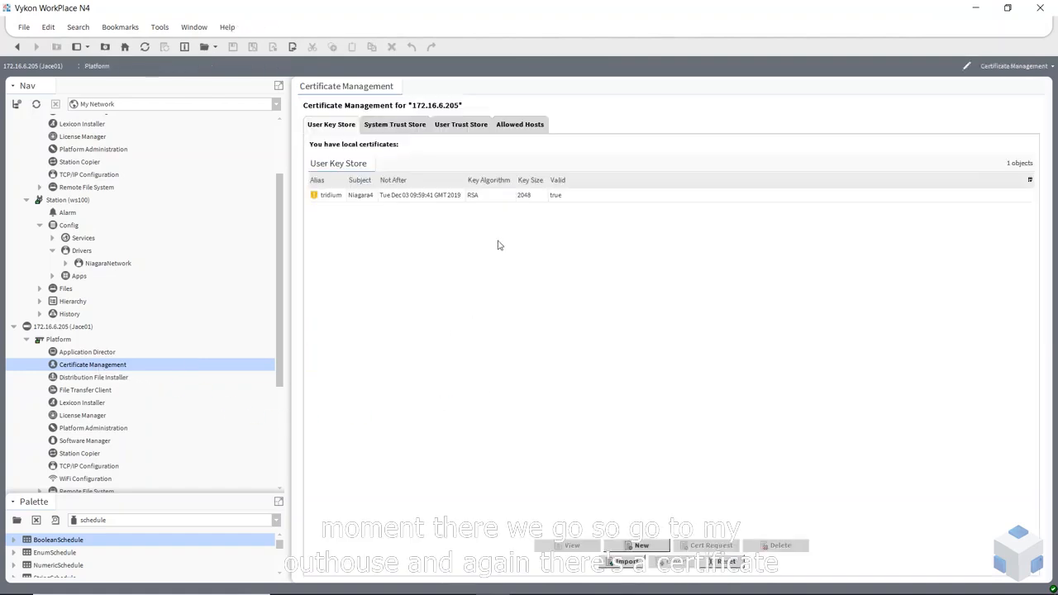
# Approve the 172.16.6.100:4911 certificate in Allowed Hosts and return to the Niagara network manager
pyautogui.click(520, 124)
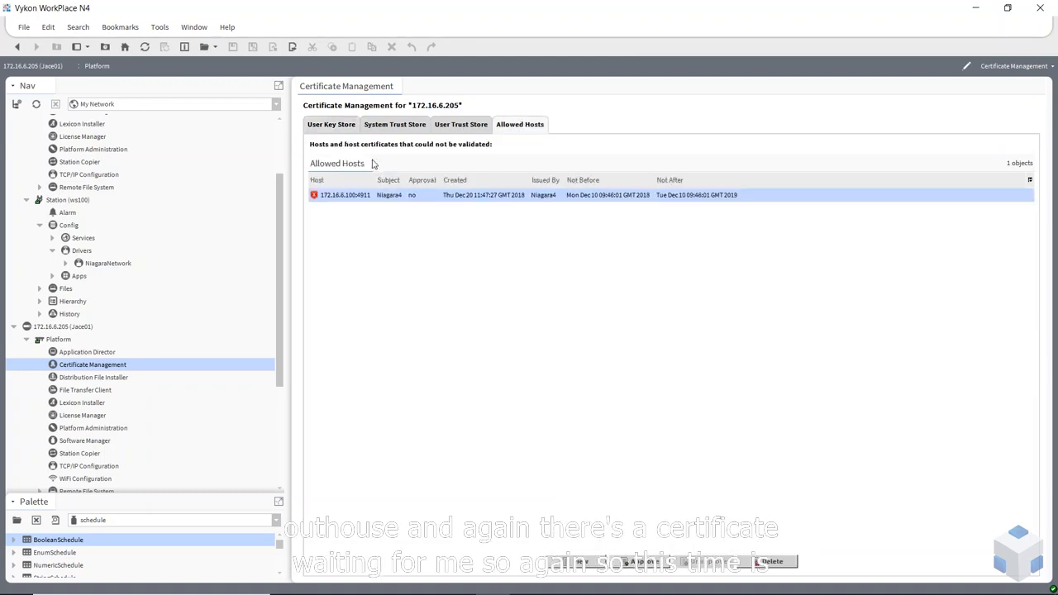
pyautogui.click(358, 208)
pyautogui.click(348, 200)
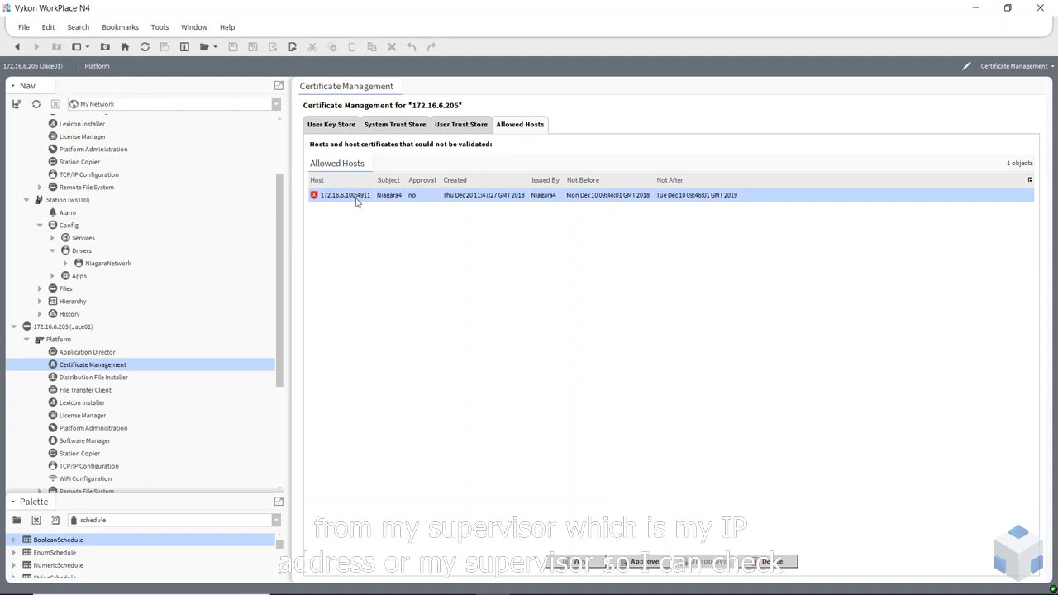
pyautogui.scroll(3, 140, 193)
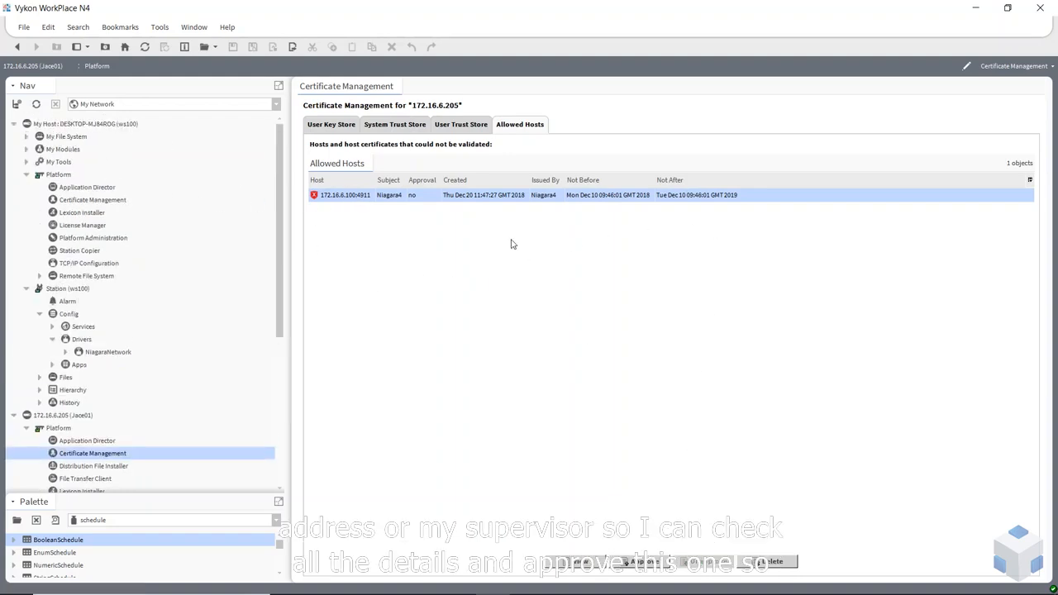
pyautogui.click(642, 561)
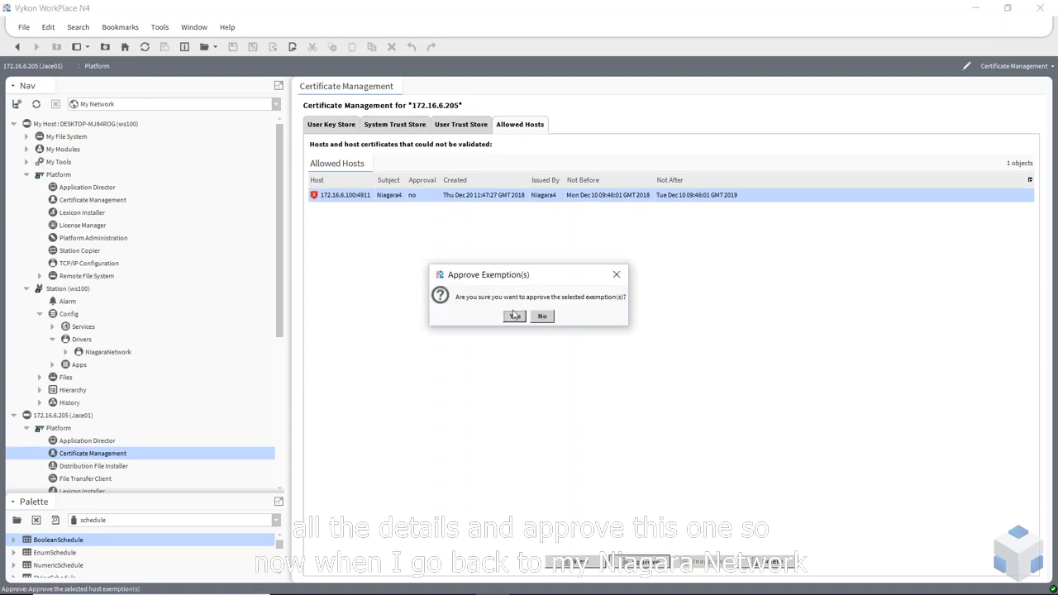
pyautogui.click(514, 315)
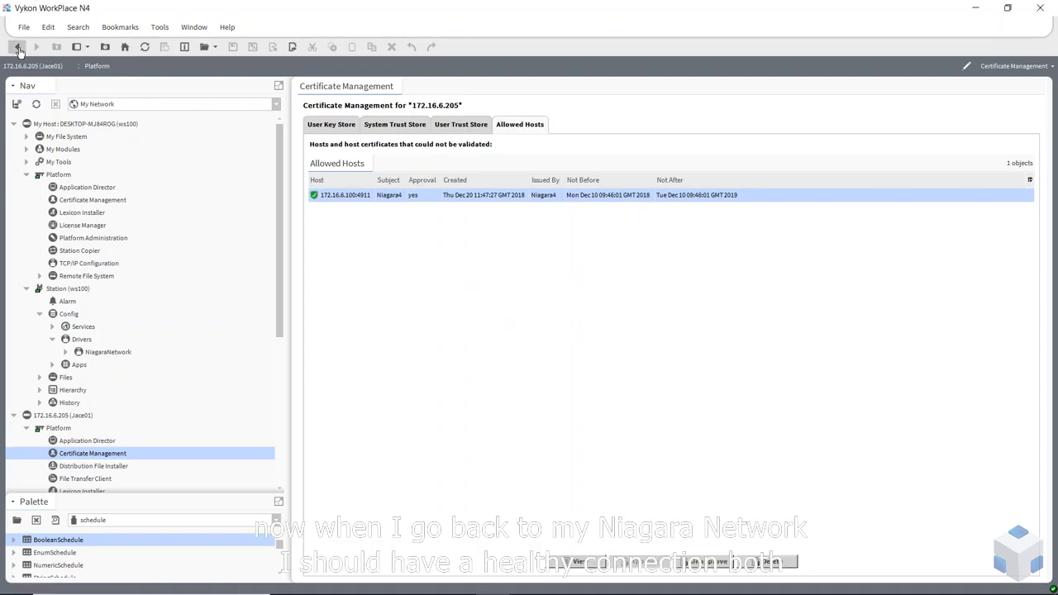
pyautogui.click(17, 47)
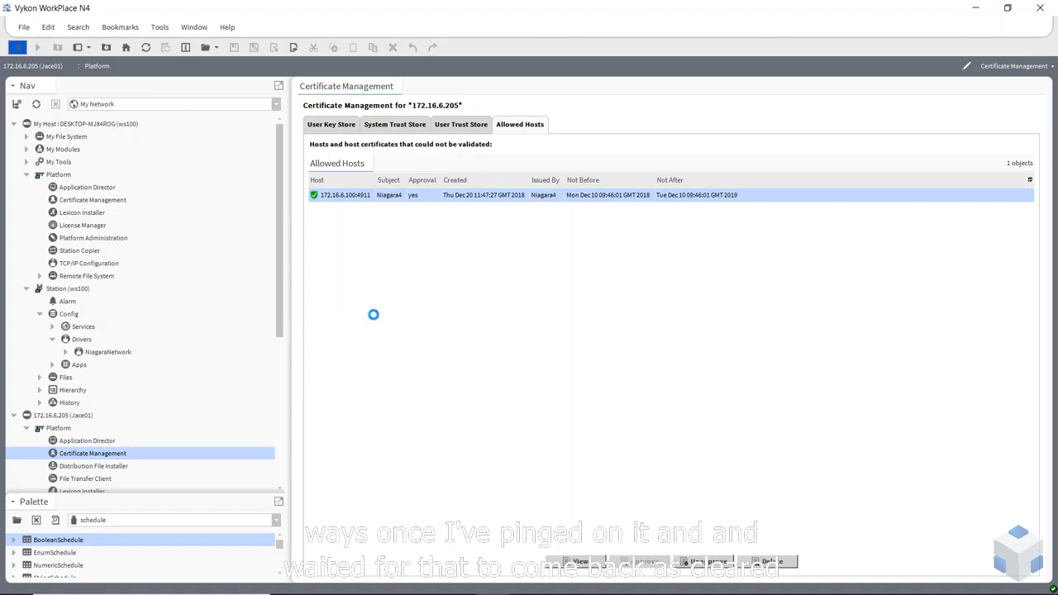
pyautogui.click(564, 369)
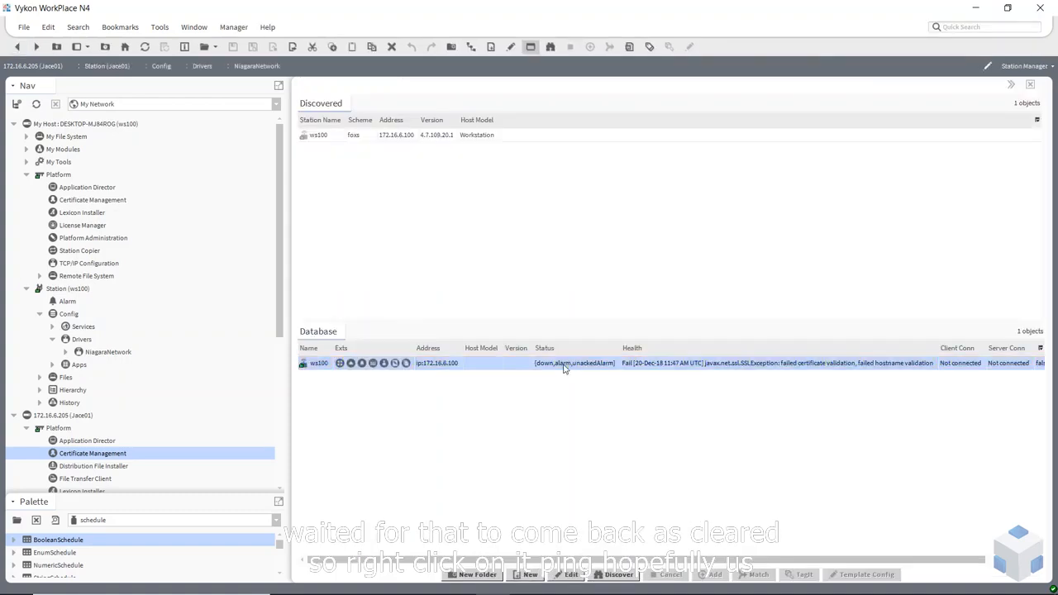
# Ping ws100 again so it reconnects with Ok health
pyautogui.rightClick(565, 369)
pyautogui.moveTo(647, 174)
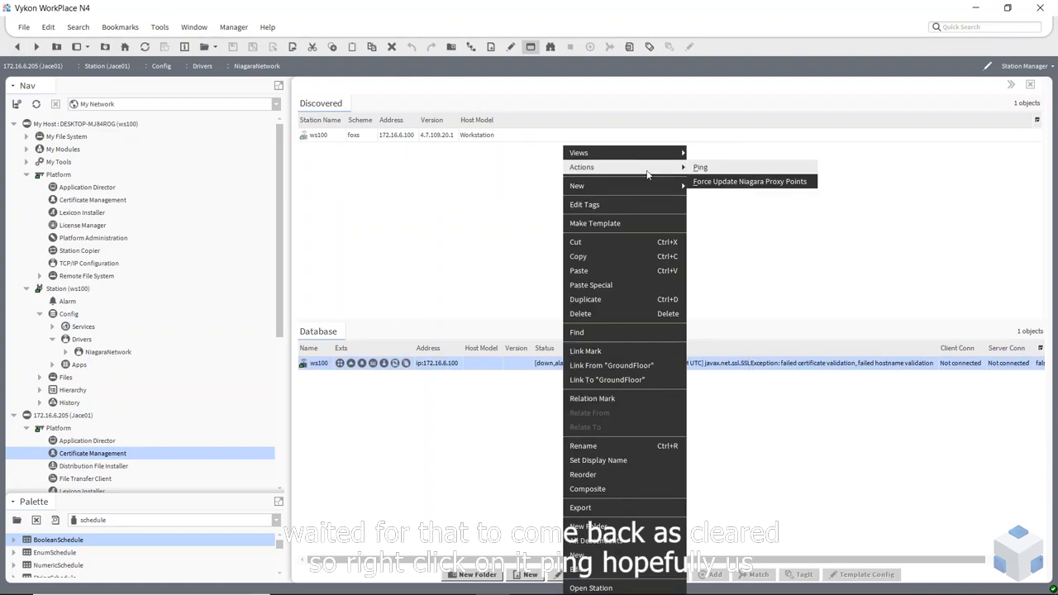
pyautogui.click(701, 168)
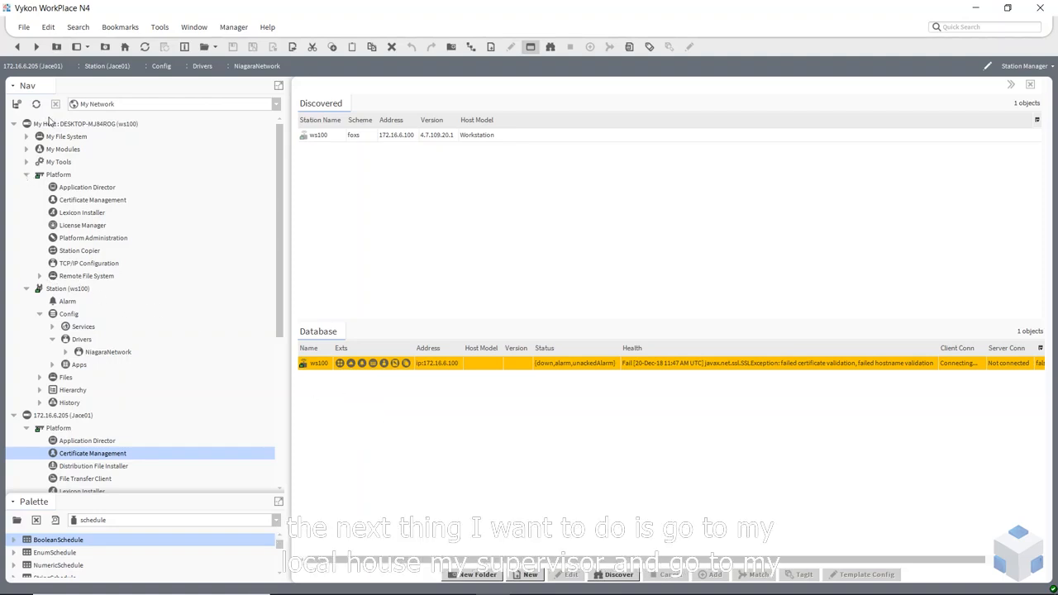
# Expand Jace01 under ws100's Niagara network in the Nav tree and select its station node
pyautogui.click(66, 352)
pyautogui.click(78, 377)
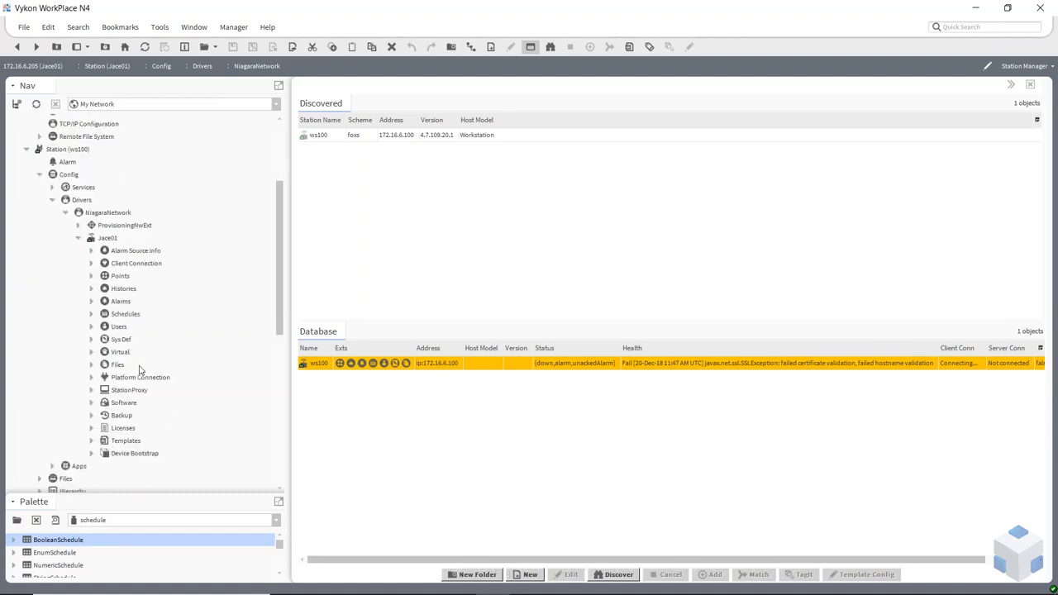
pyautogui.scroll(-1, 140, 369)
pyautogui.click(115, 238)
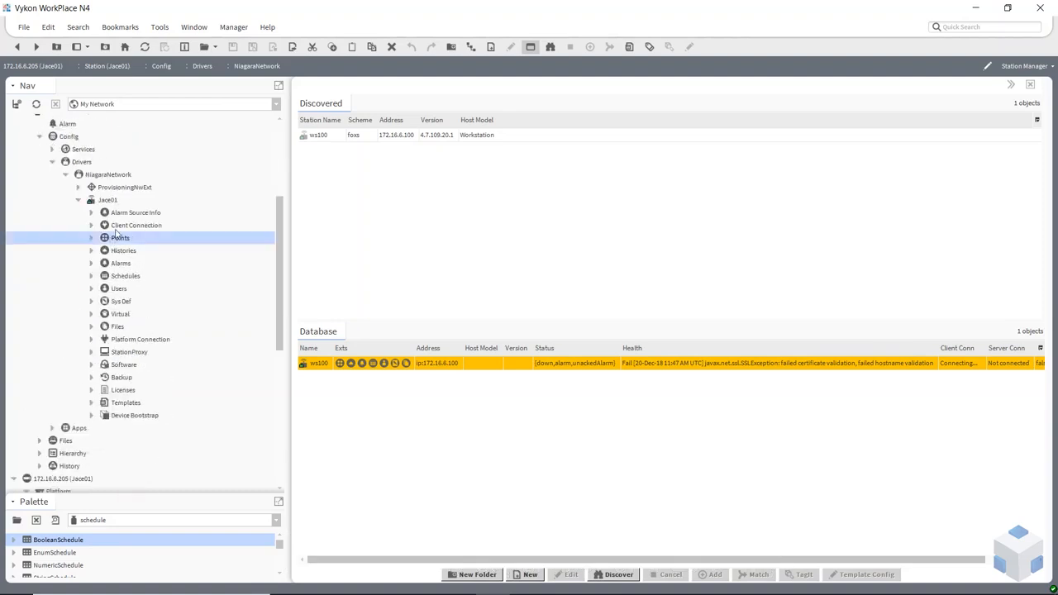
pyautogui.click(105, 202)
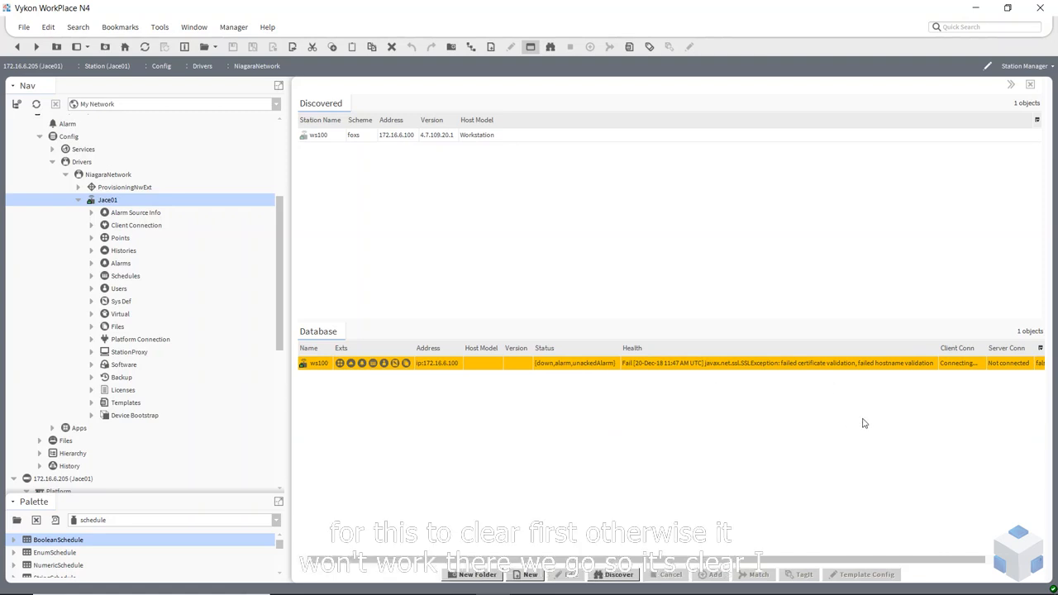
# Create an FCU001 folder under Jace01's Points, open it, and start point discovery
pyautogui.doubleClick(116, 239)
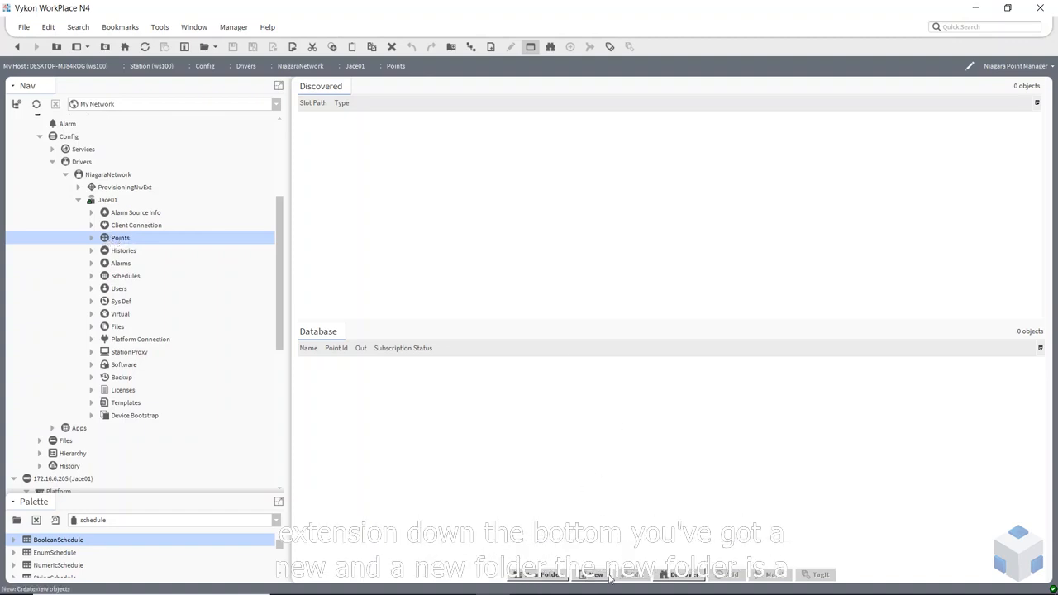
pyautogui.click(543, 576)
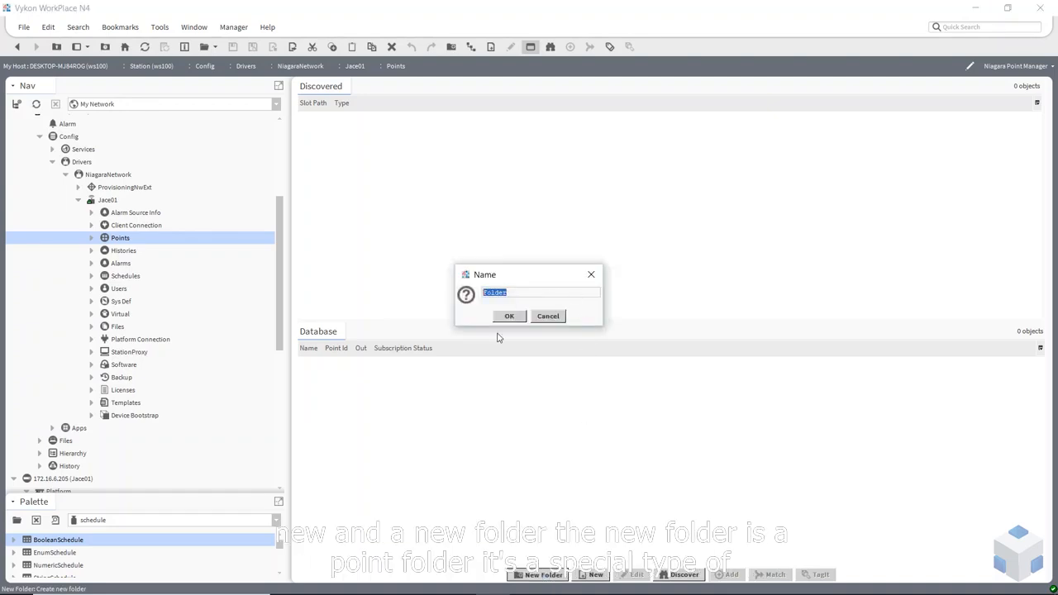
pyautogui.write('F')
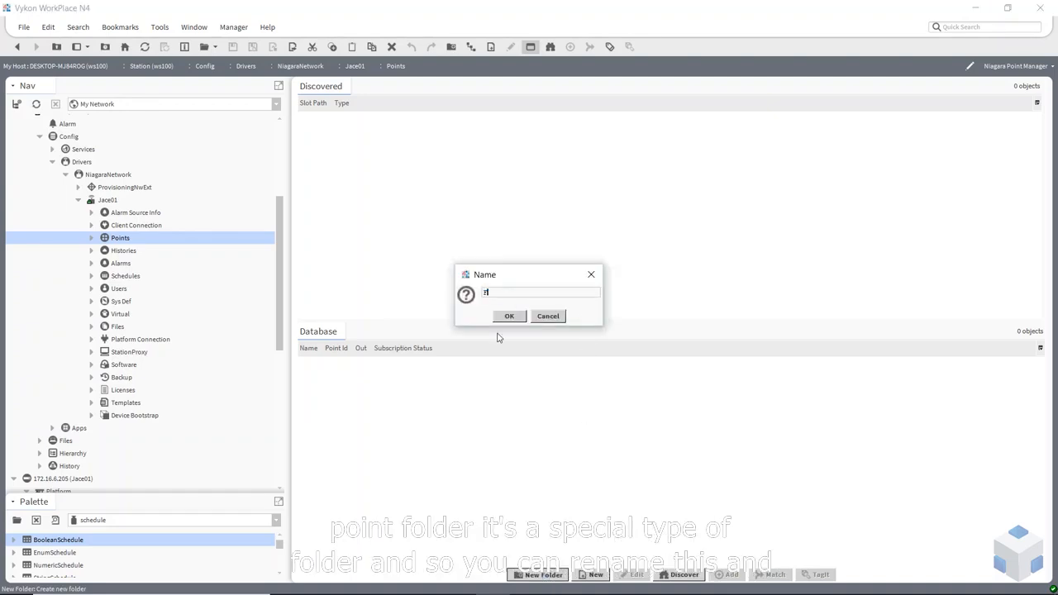
pyautogui.write('CU001')
pyautogui.click(501, 317)
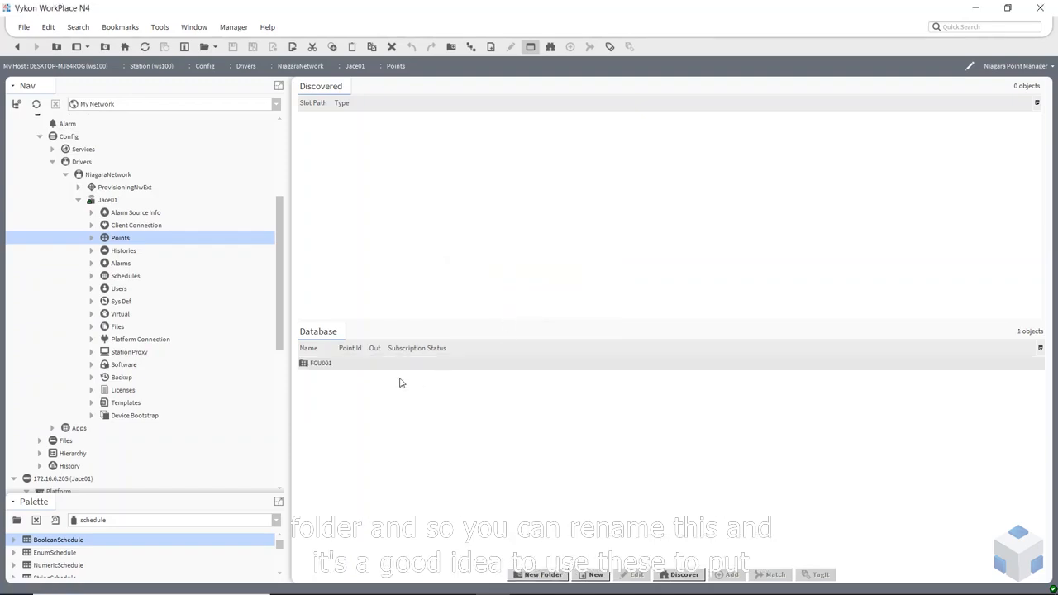
pyautogui.doubleClick(318, 363)
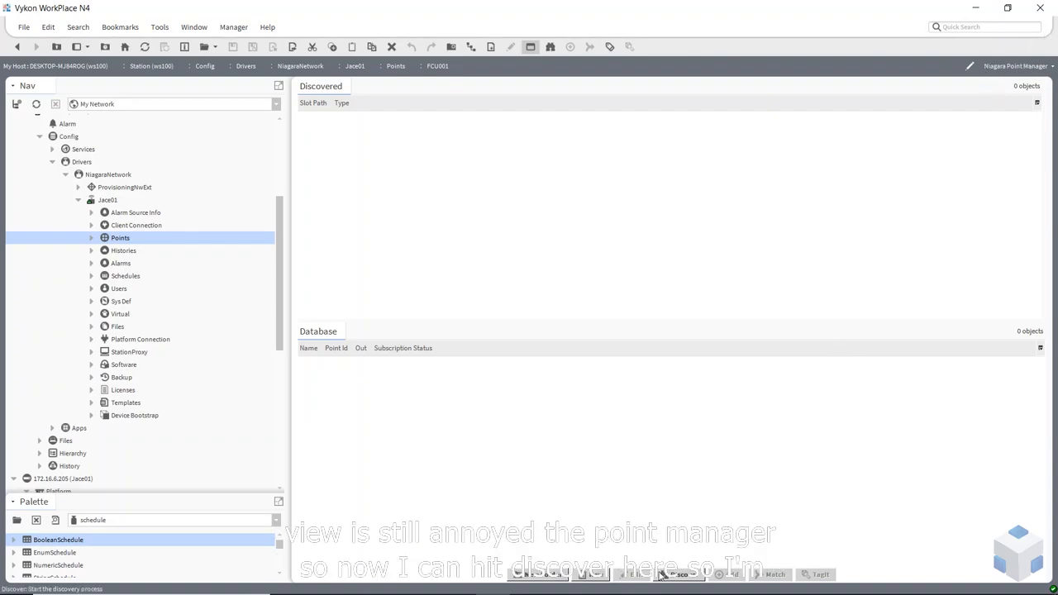
pyautogui.click(692, 578)
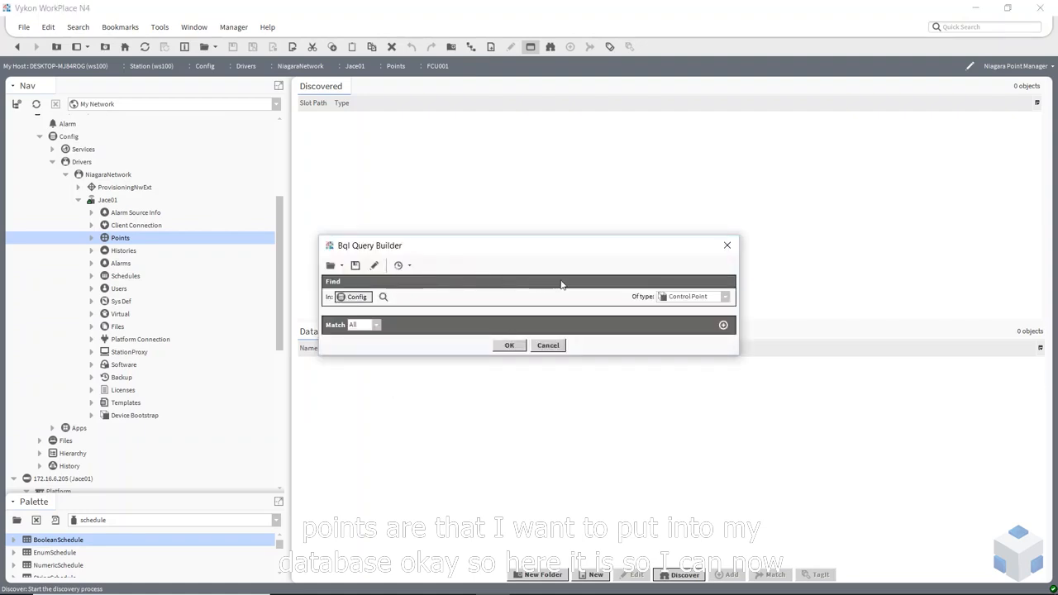
# Set the Bql query to search Config for Folder components and run it
pyautogui.click(382, 297)
pyautogui.click(453, 195)
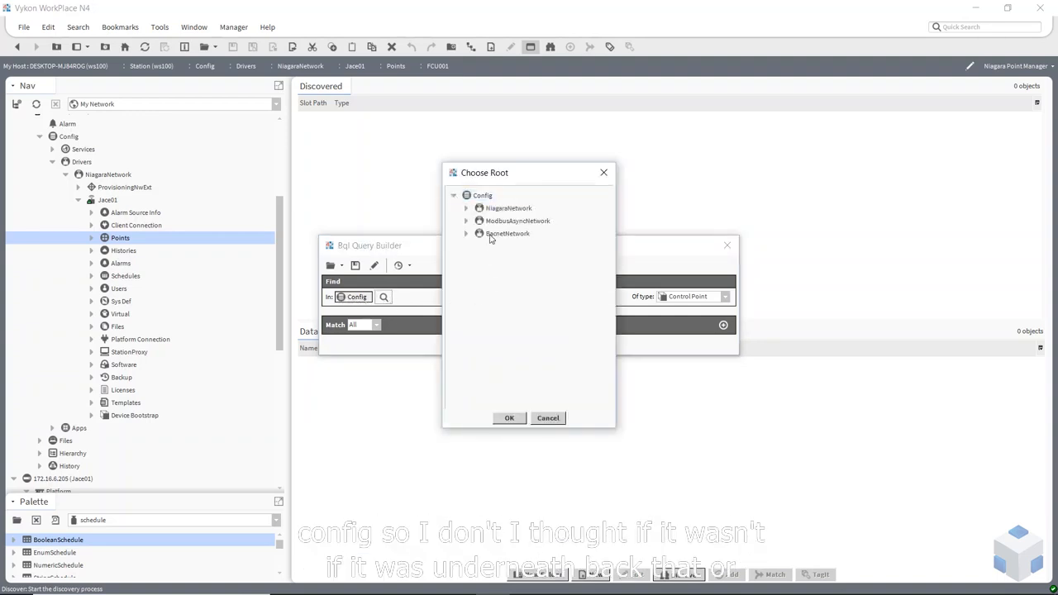
pyautogui.click(479, 235)
pyautogui.click(467, 234)
pyautogui.click(467, 234)
pyautogui.click(467, 234)
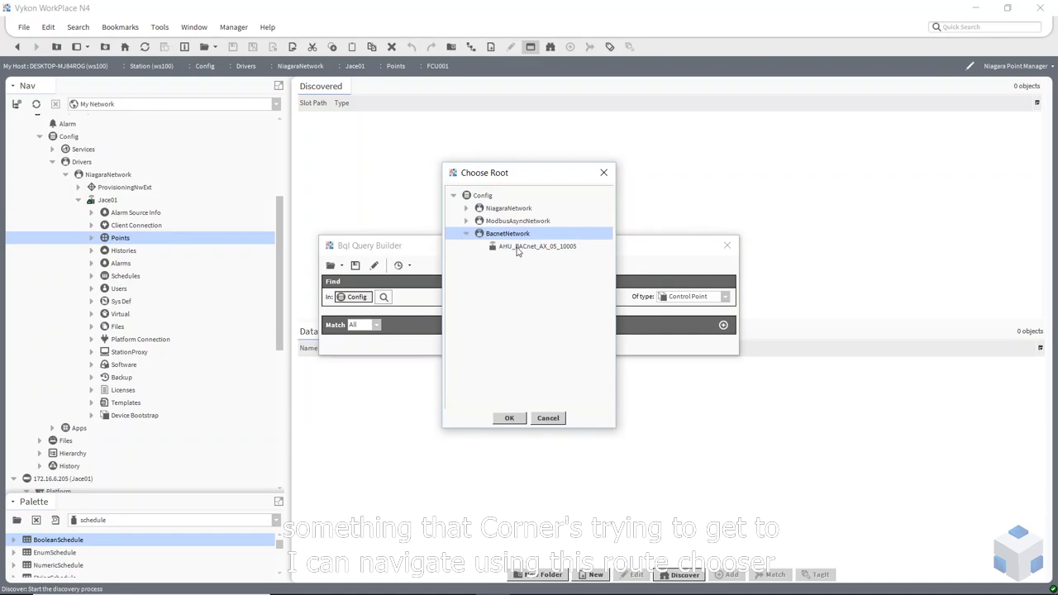
pyautogui.click(467, 234)
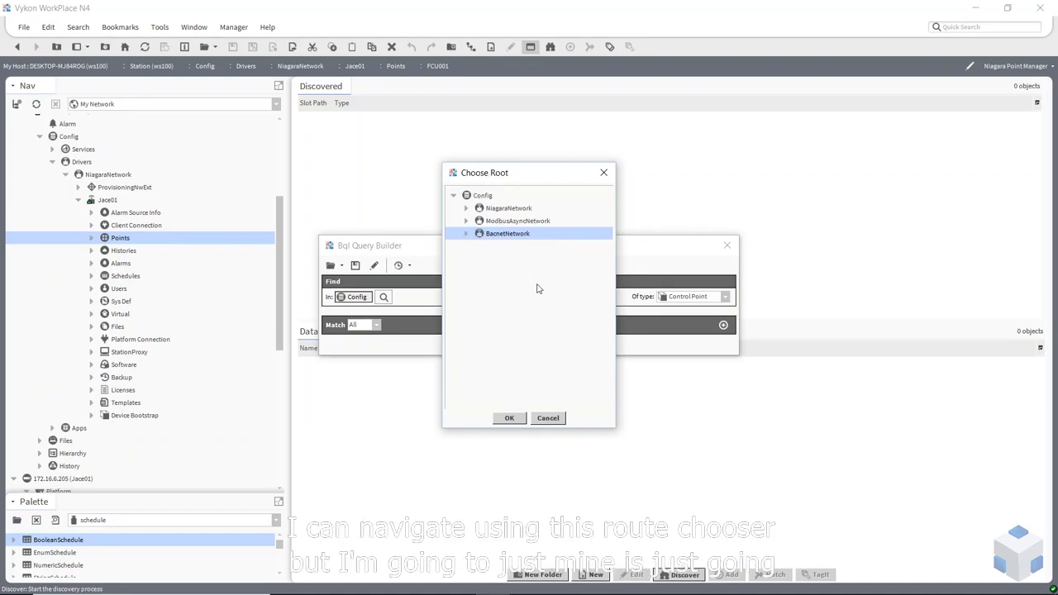
pyautogui.click(482, 195)
pyautogui.click(509, 418)
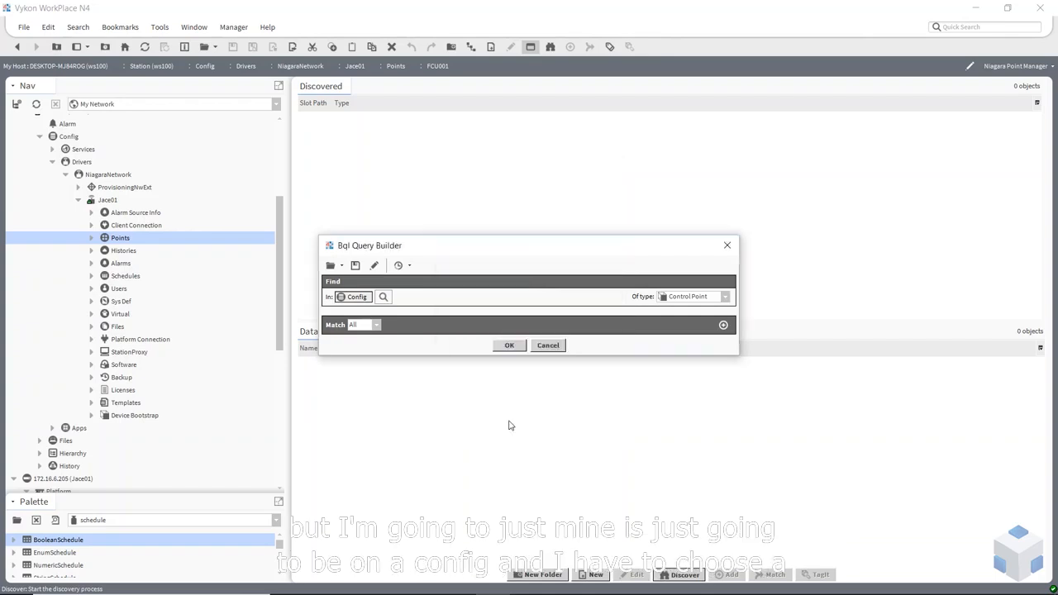
pyautogui.click(730, 296)
pyautogui.click(685, 326)
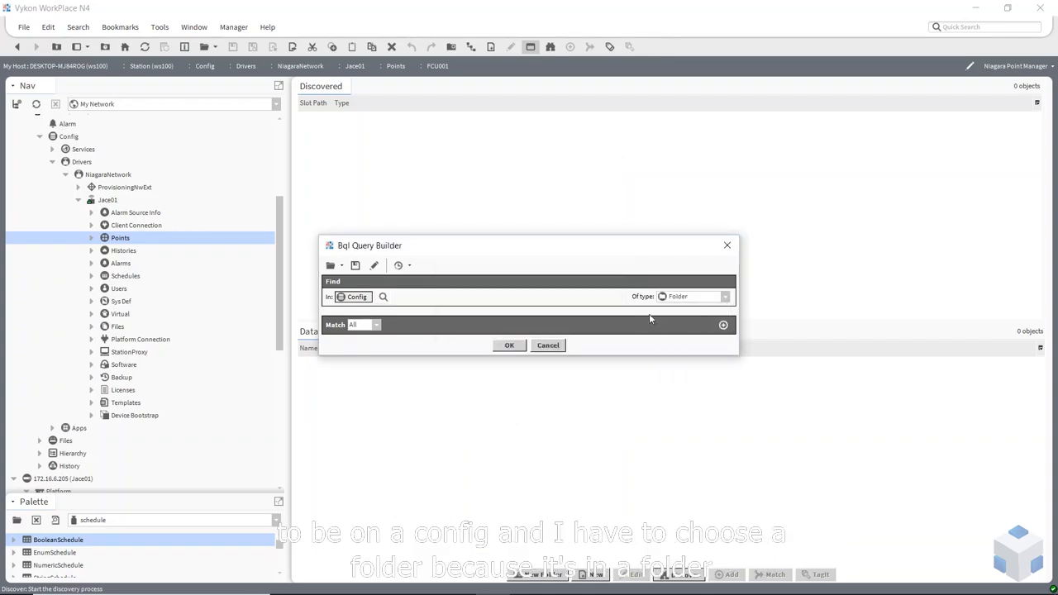
pyautogui.click(511, 345)
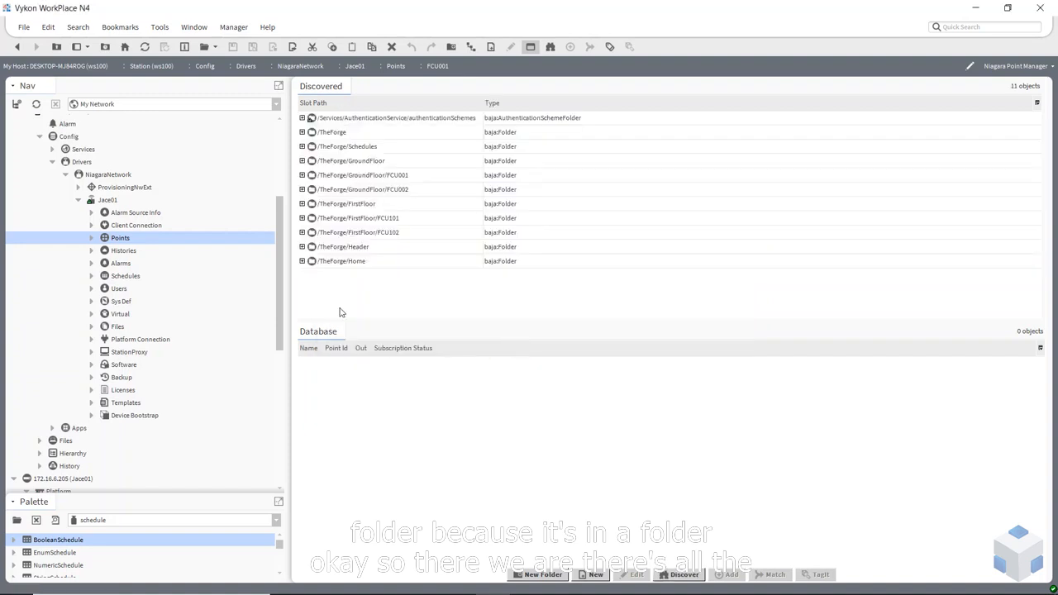
# Select the six FCU001 points, Fan through SpaceTemp, and drag them to Database
pyautogui.click(327, 177)
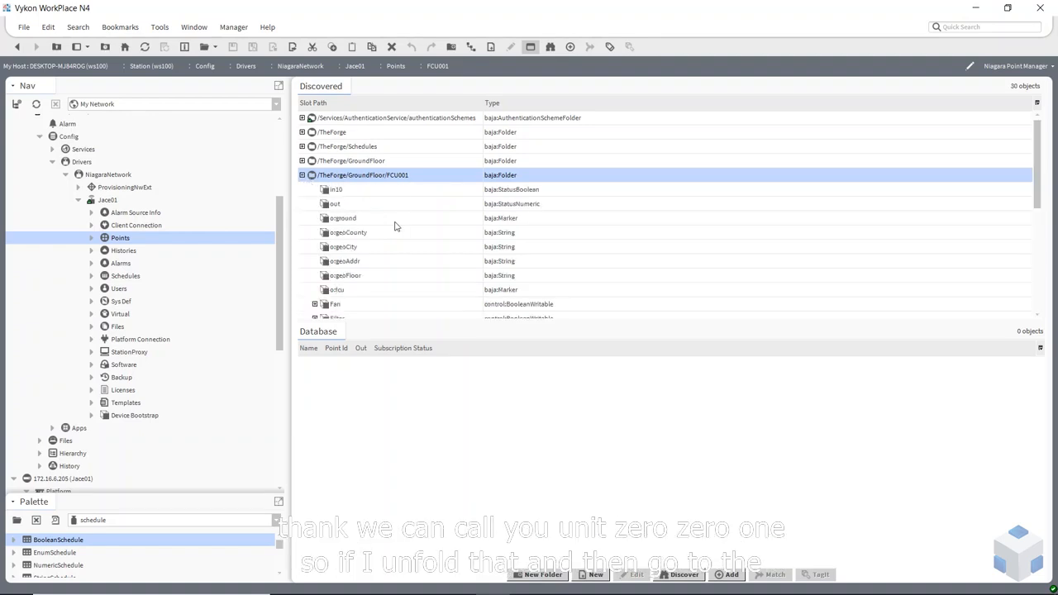
pyautogui.scroll(-1, 361, 255)
pyautogui.click(343, 252)
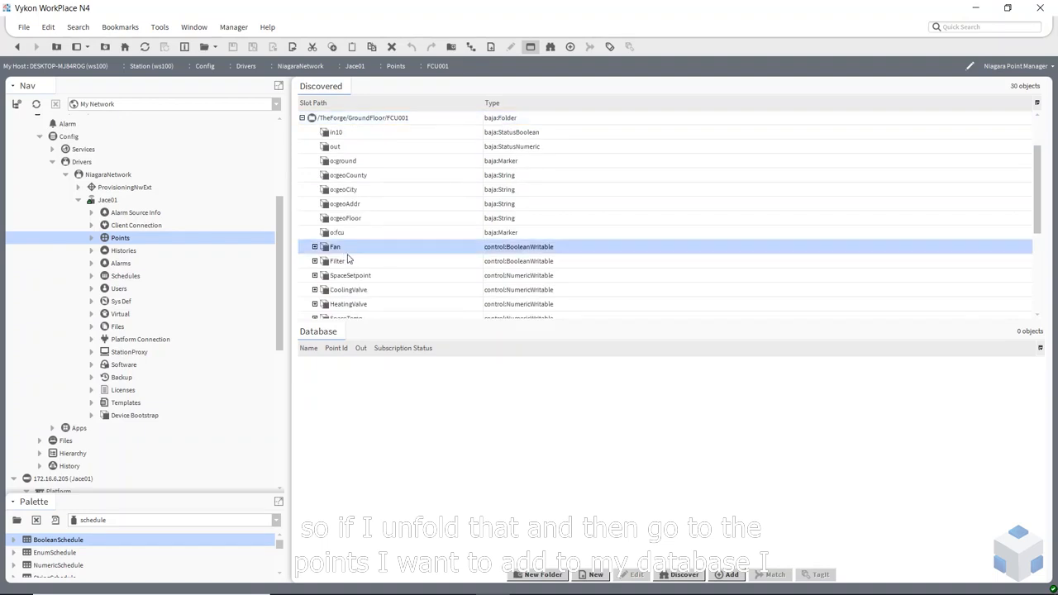
pyautogui.scroll(-1, 364, 265)
pyautogui.keyDown('shift'); pyautogui.click(348, 279); pyautogui.keyUp('shift')
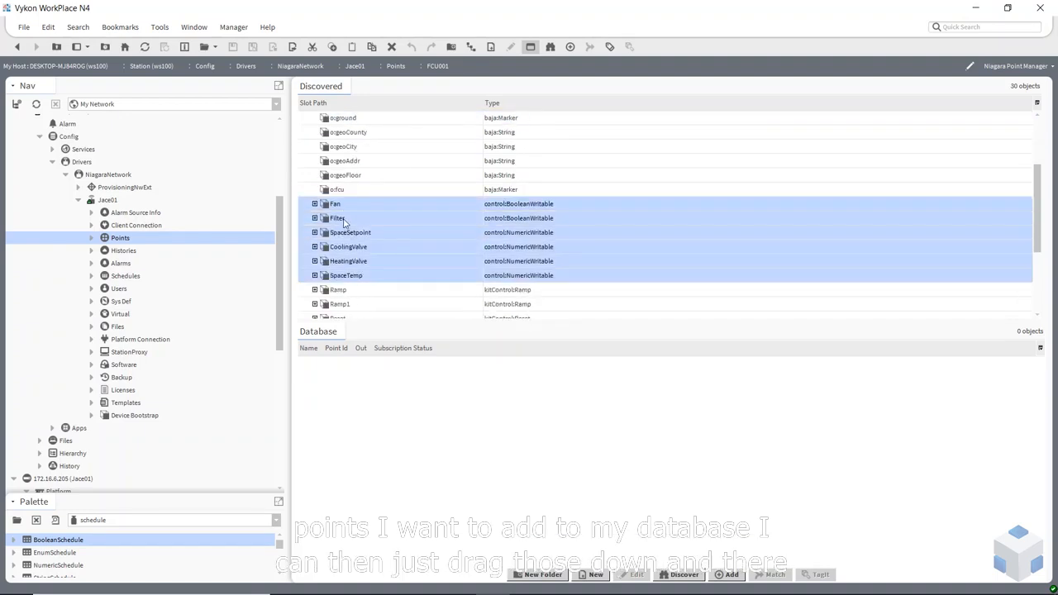
pyautogui.moveTo(339, 211); pyautogui.dragTo(363, 415)
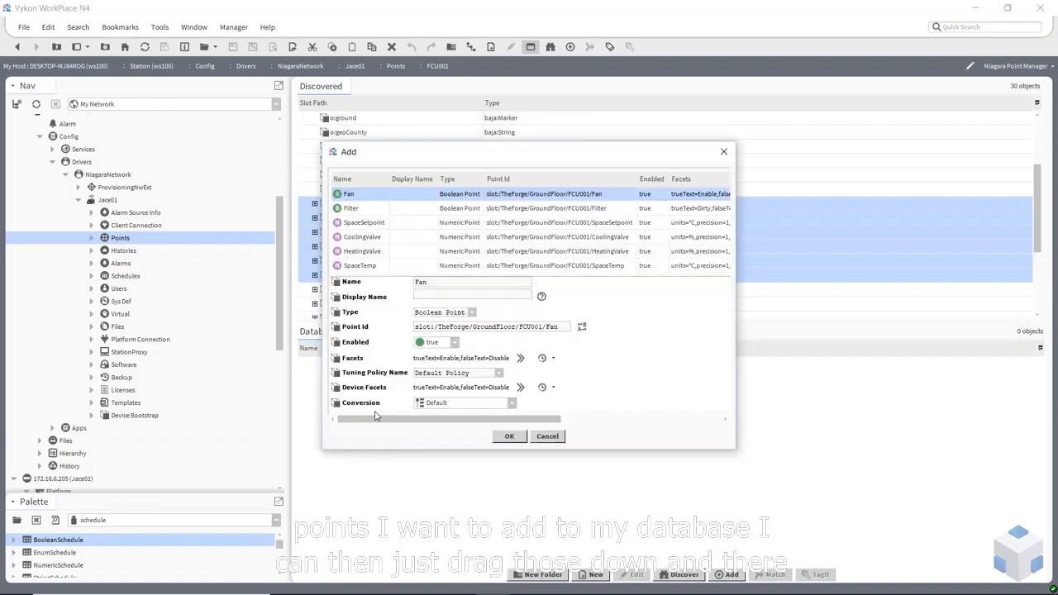
# Confirm adding the six FCU001 points and view them in the FCU001 folder
pyautogui.click(506, 439)
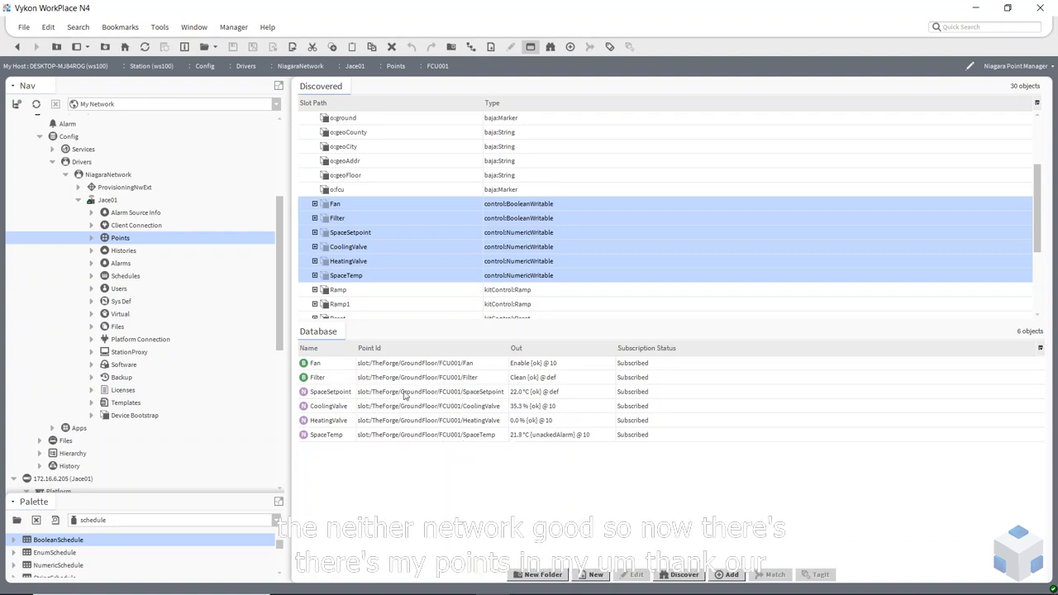
pyautogui.click(92, 238)
pyautogui.click(134, 252)
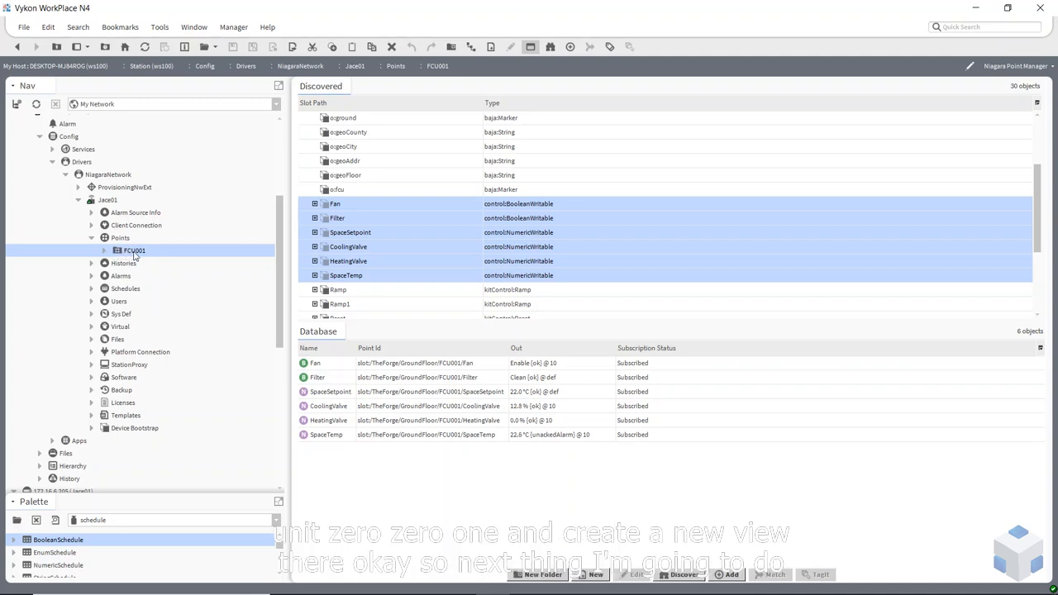
# Collapse the Points, Jace01 and Drivers branches in the Nav tree
pyautogui.click(91, 238)
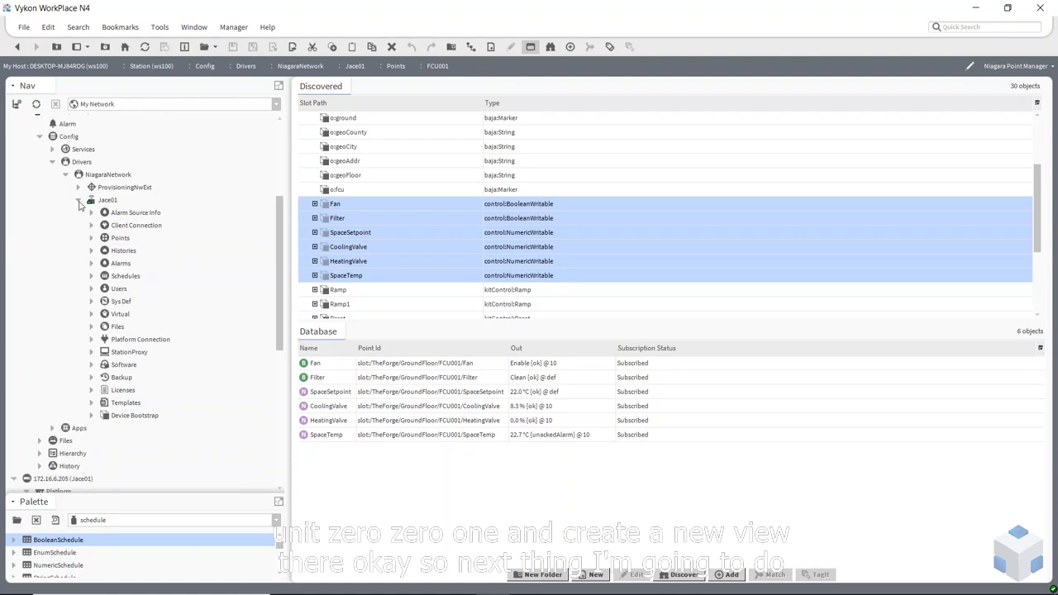
pyautogui.click(79, 200)
pyautogui.click(52, 162)
pyautogui.scroll(2, 89, 226)
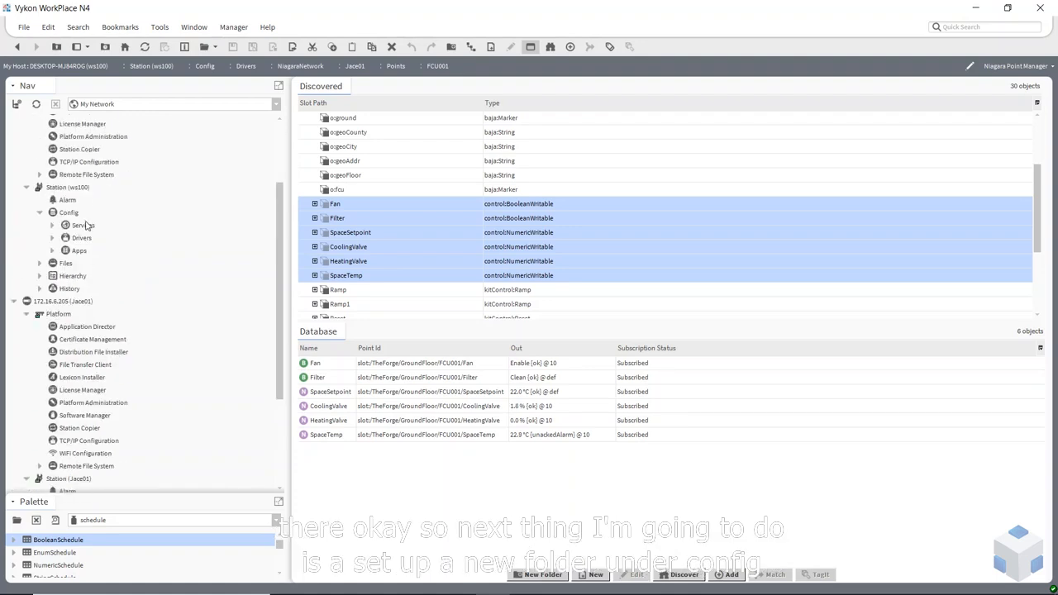
# Create a Schedules folder under ws100's Config and open its wire sheet
pyautogui.rightClick(69, 216)
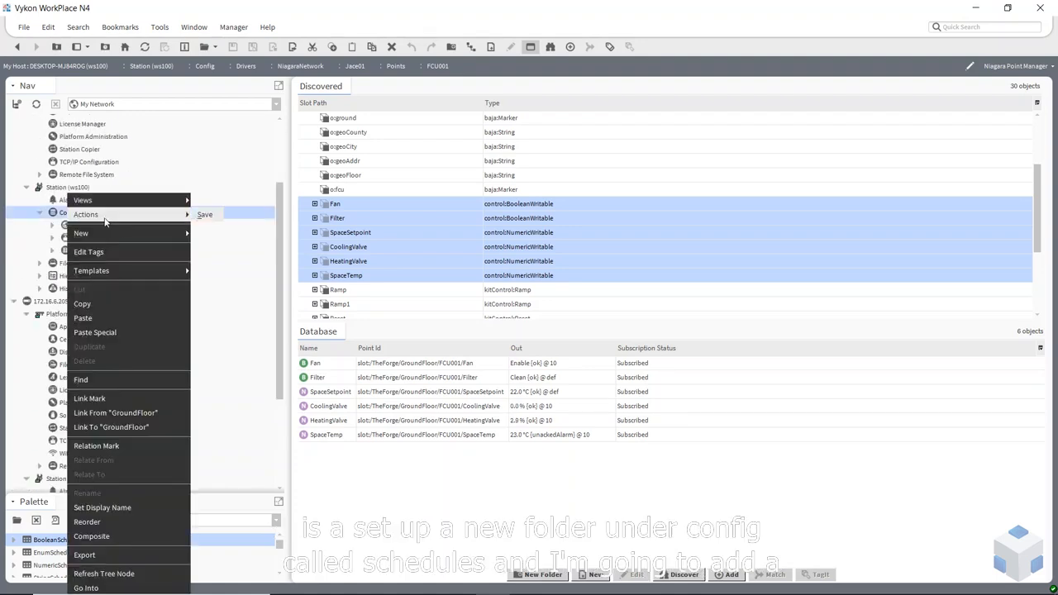
pyautogui.click(206, 234)
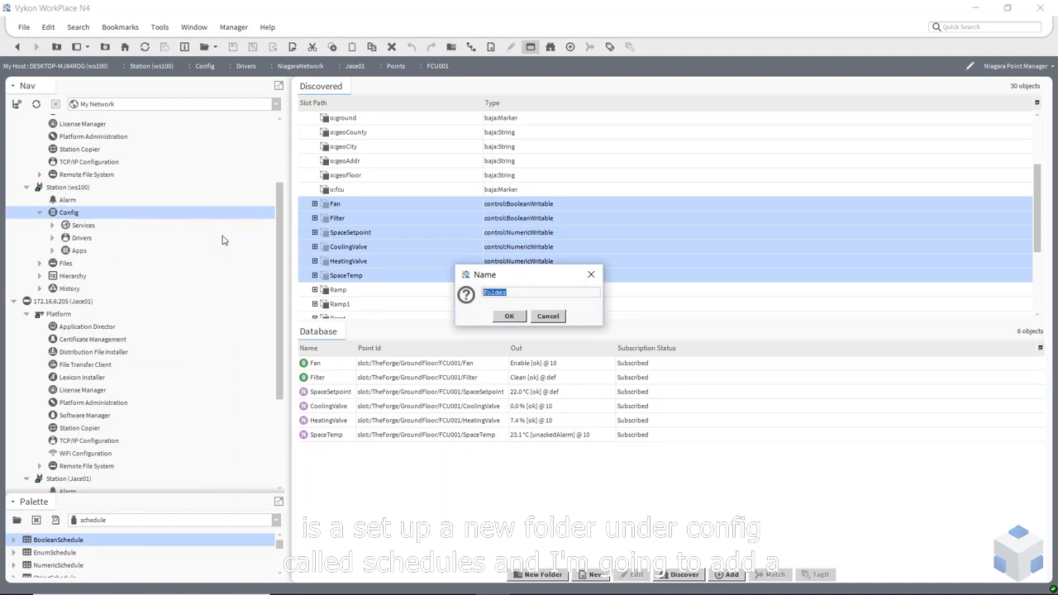
pyautogui.write('Schedules')
pyautogui.click(509, 316)
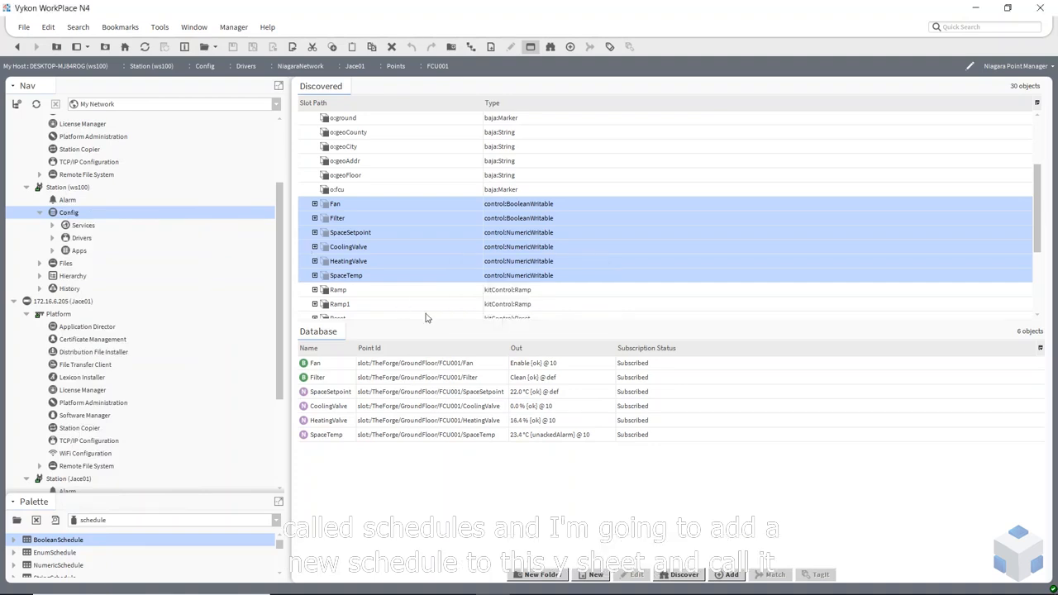
pyautogui.doubleClick(89, 263)
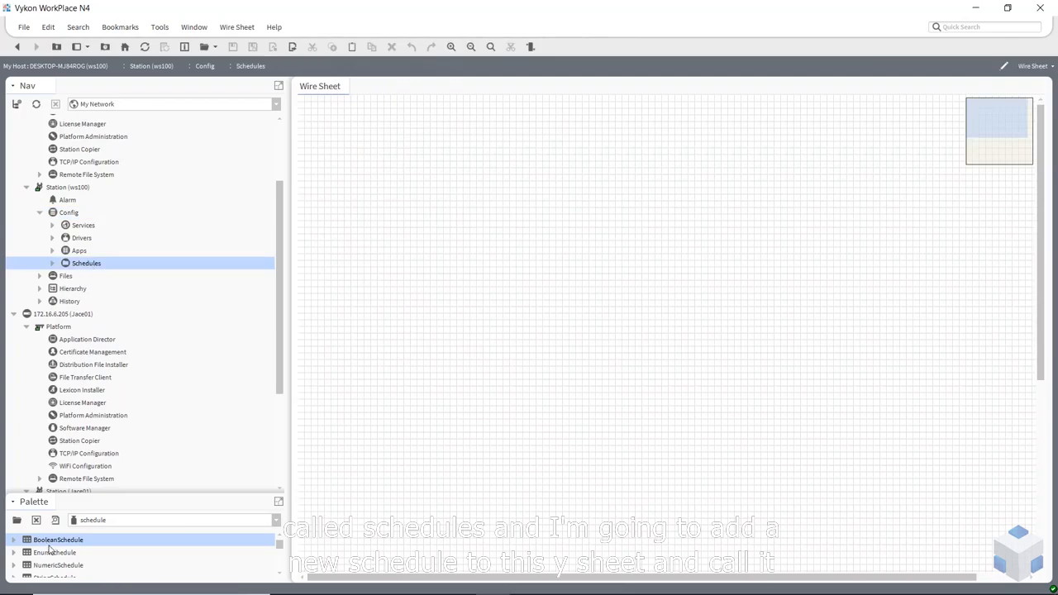
# Add a BooleanSchedule named GroundFloor and open its weekly schedule
pyautogui.moveTo(50, 544); pyautogui.dragTo(401, 170)
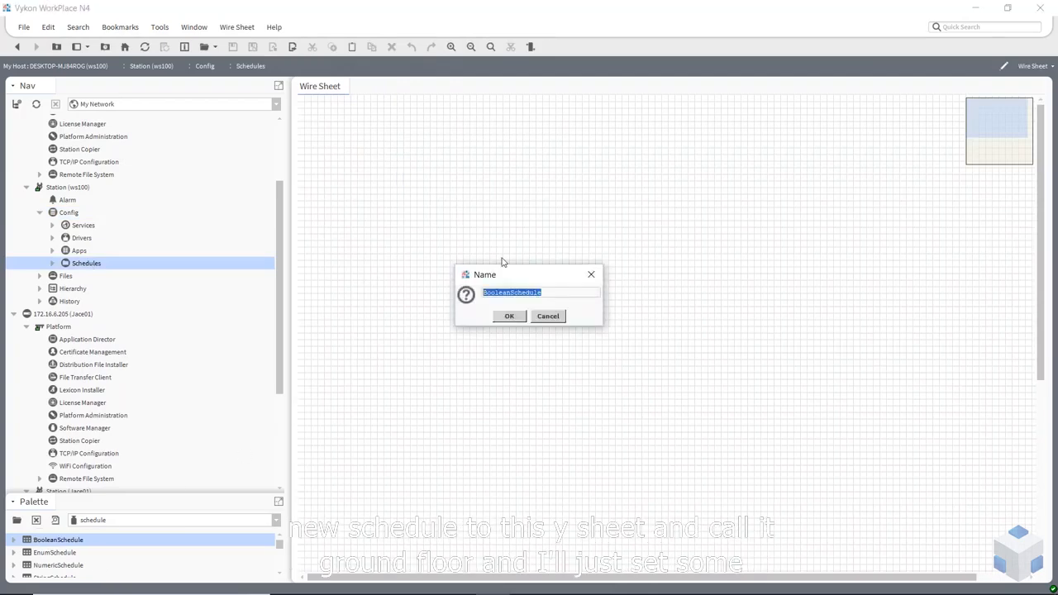
pyautogui.write('GroundFloor')
pyautogui.click(512, 316)
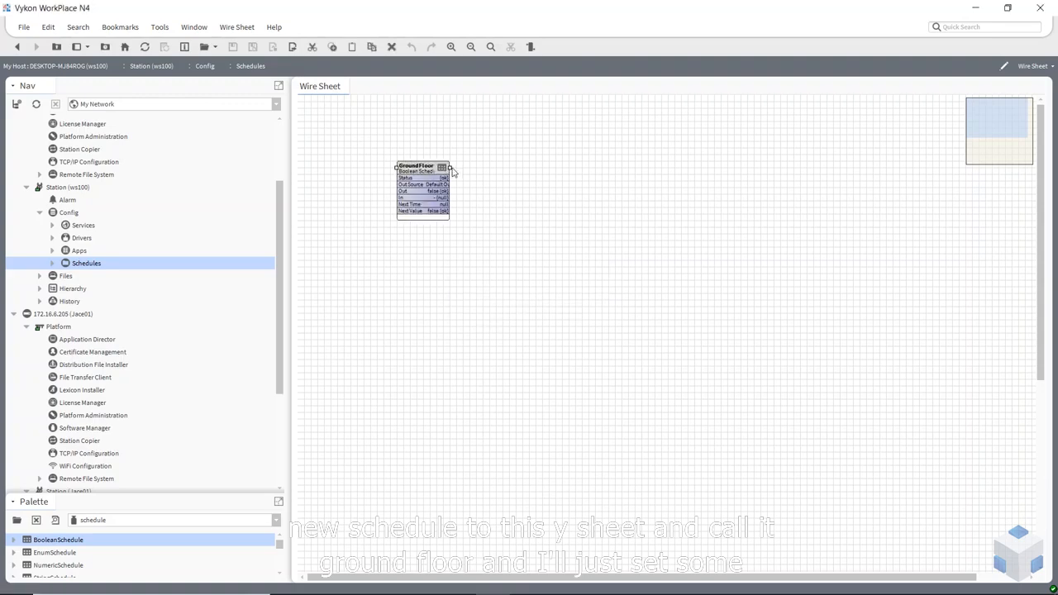
pyautogui.moveTo(450, 168); pyautogui.dragTo(529, 169)
pyautogui.click(497, 311)
pyautogui.doubleClick(473, 212)
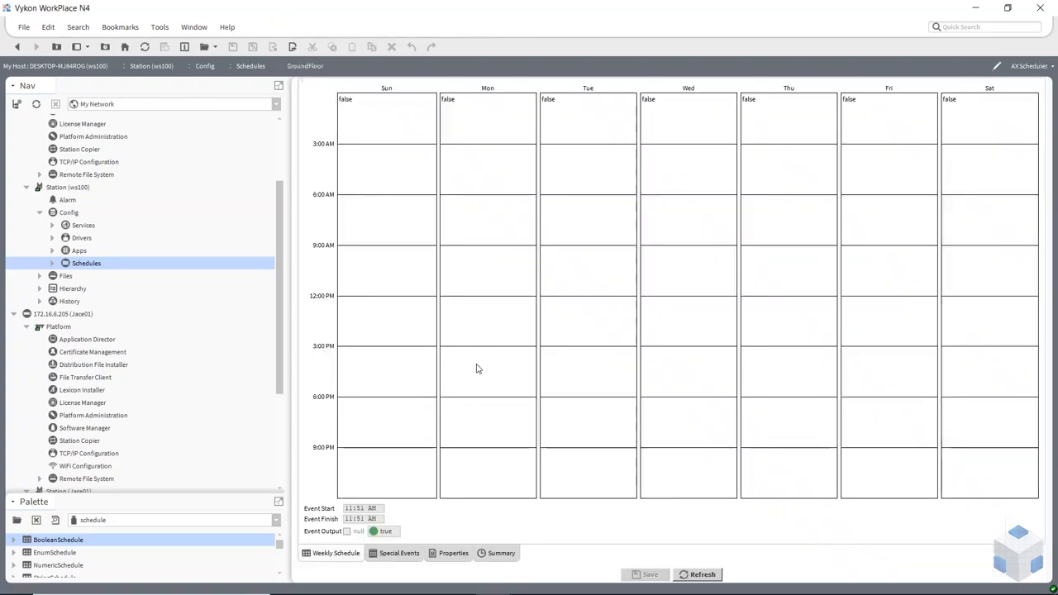
# Add Occupied events Monday through Friday on the GroundFloor weekly grid
pyautogui.moveTo(483, 203); pyautogui.dragTo(517, 381)
pyautogui.moveTo(583, 312); pyautogui.dragTo(620, 413)
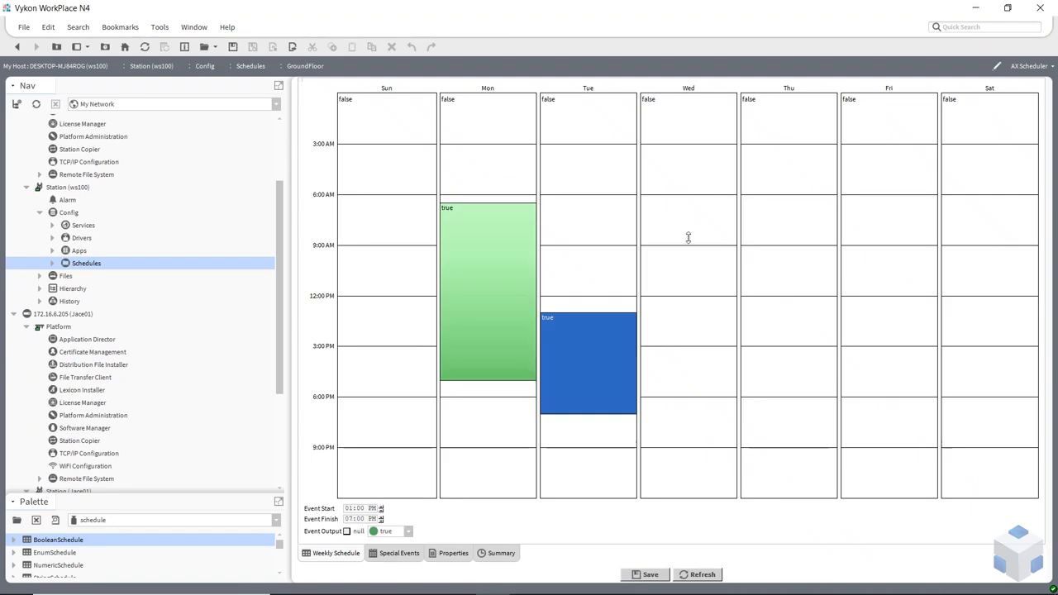
pyautogui.moveTo(687, 220); pyautogui.dragTo(687, 321)
pyautogui.moveTo(789, 245); pyautogui.dragTo(789, 388)
pyautogui.moveTo(888, 212); pyautogui.dragTo(937, 364)
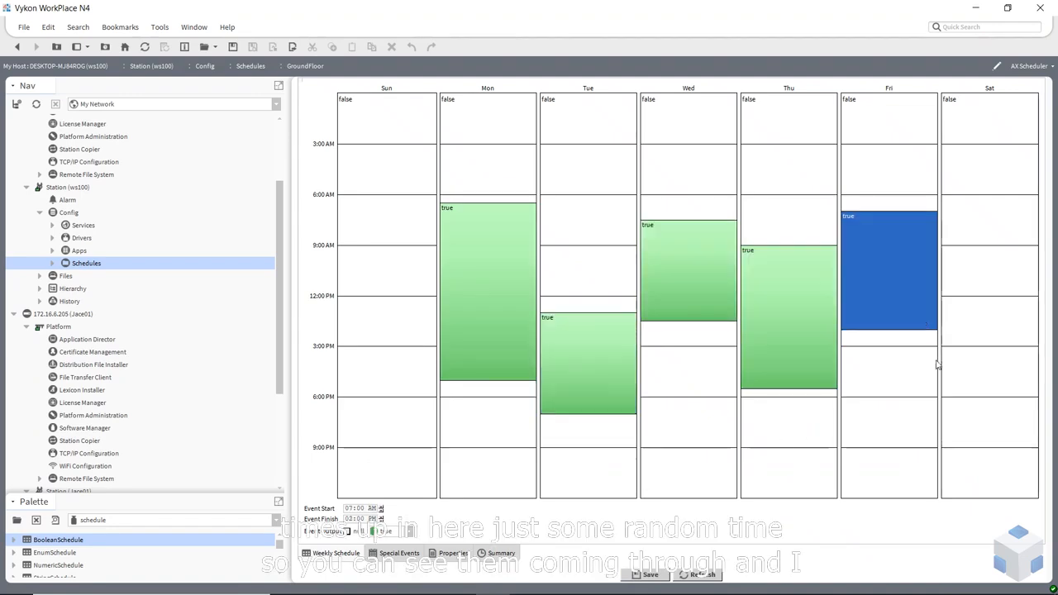
# Set the schedule facets to Occupied/UnOccupied and save the changes
pyautogui.click(453, 553)
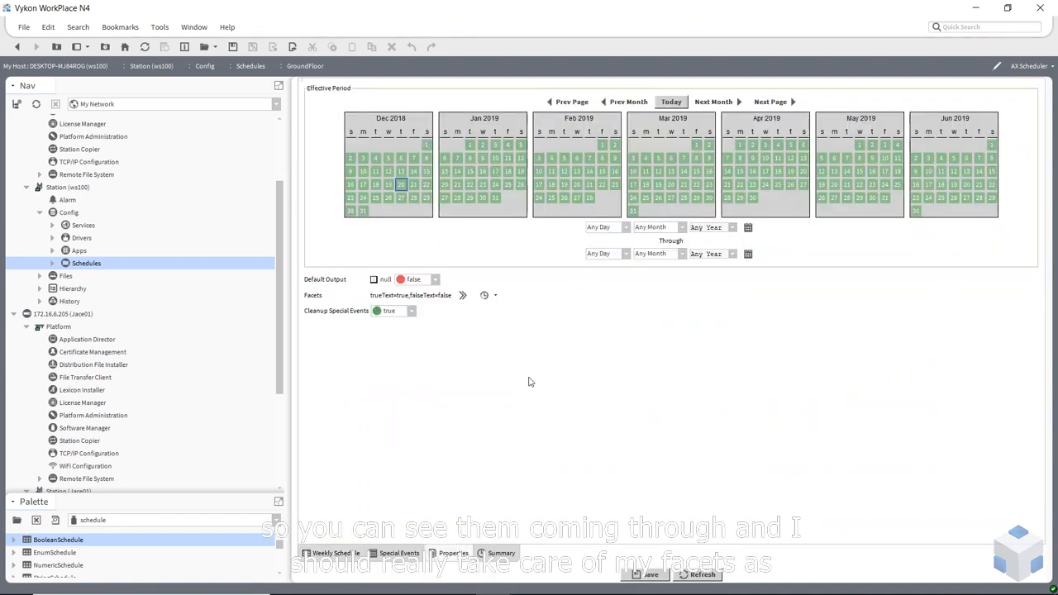
pyautogui.click(496, 296)
pyautogui.click(534, 310)
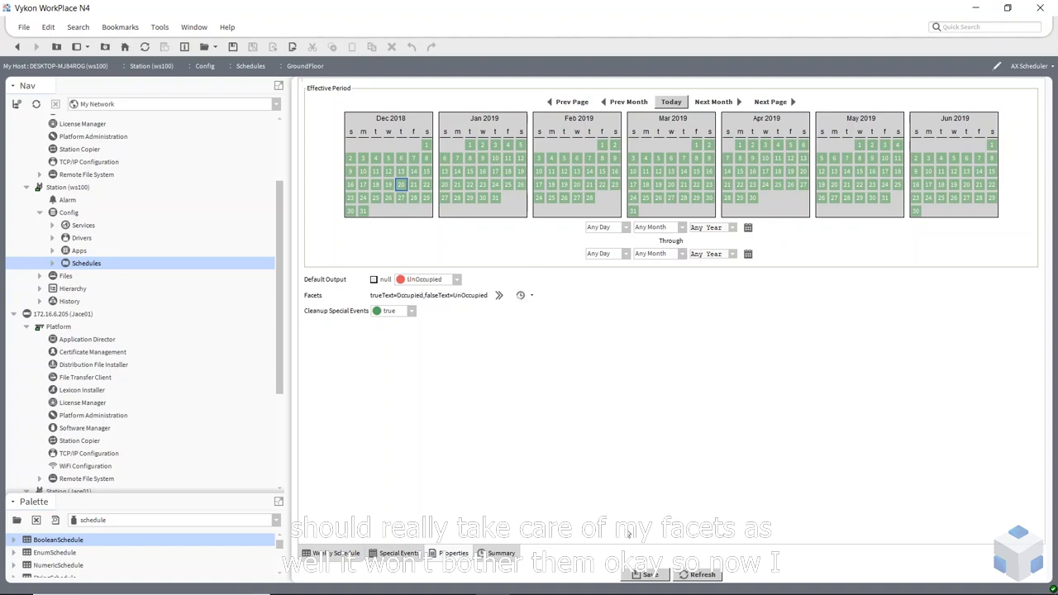
pyautogui.click(711, 577)
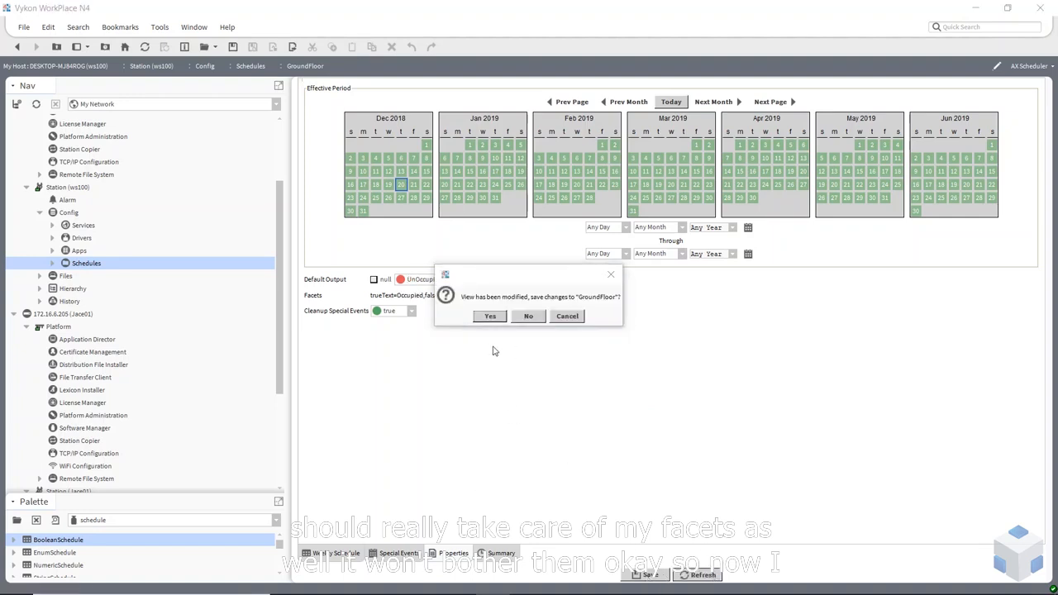
pyautogui.click(488, 317)
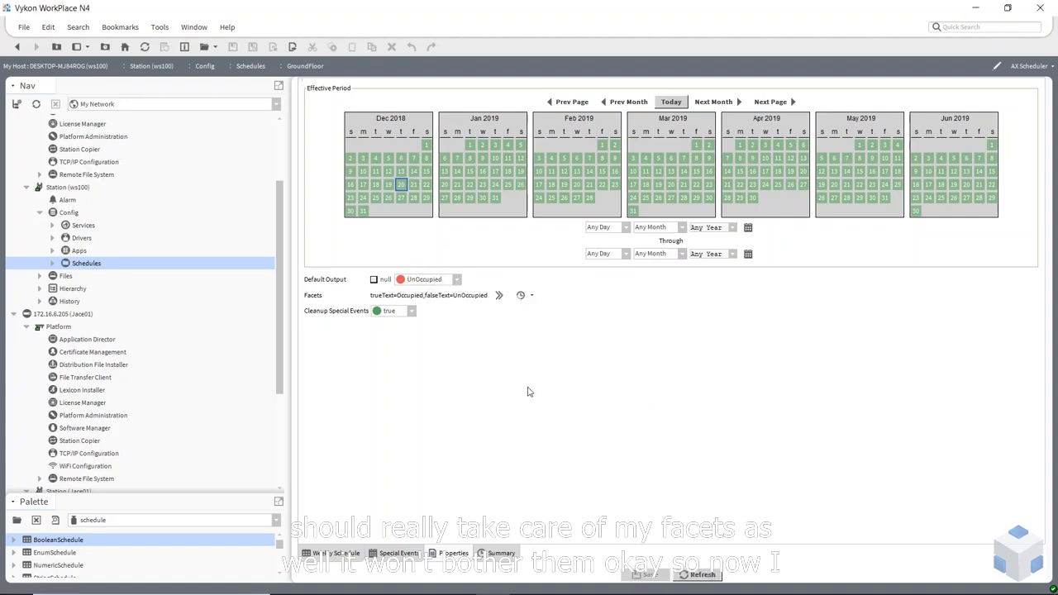
# Return to the weekly schedule and select GroundFloor under ws100's Schedules
pyautogui.click(335, 553)
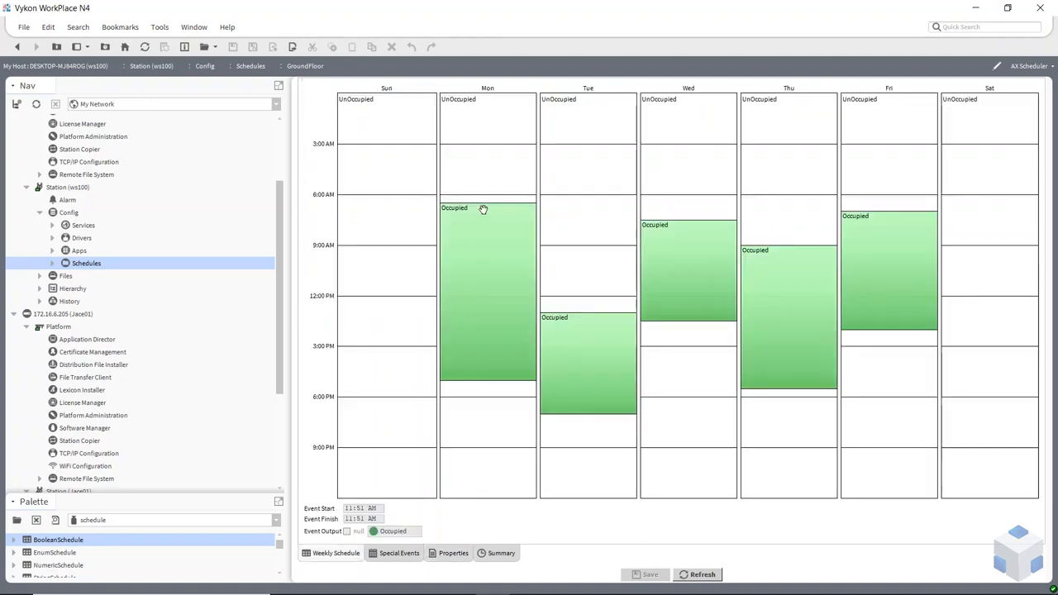
pyautogui.click(52, 263)
pyautogui.click(103, 277)
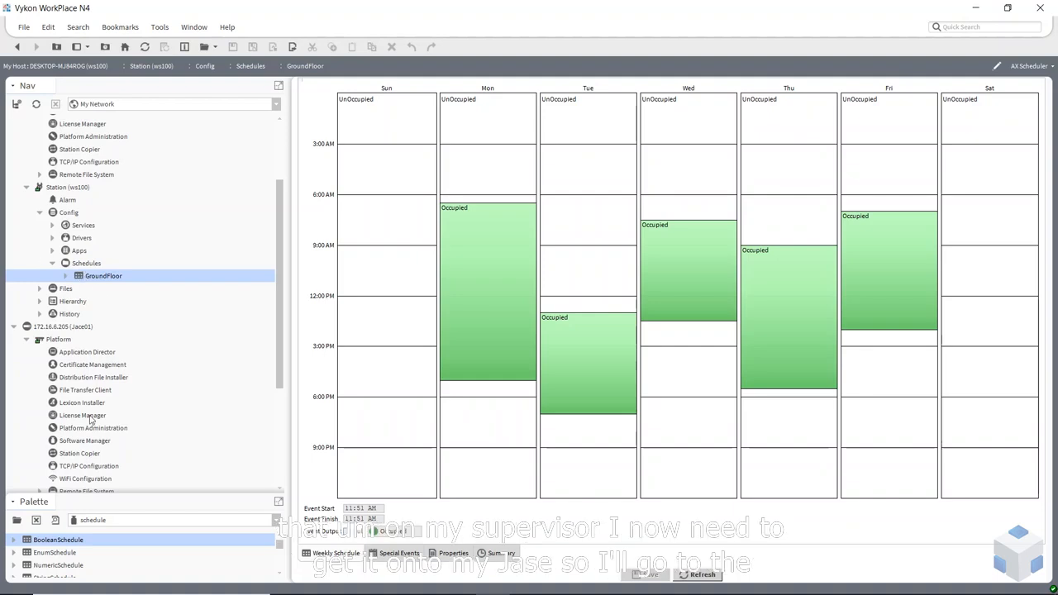
# Expand Jace01's NiagaraNetwork to ws100 and open its Schedules folder's import manager
pyautogui.scroll(-1, 91, 420)
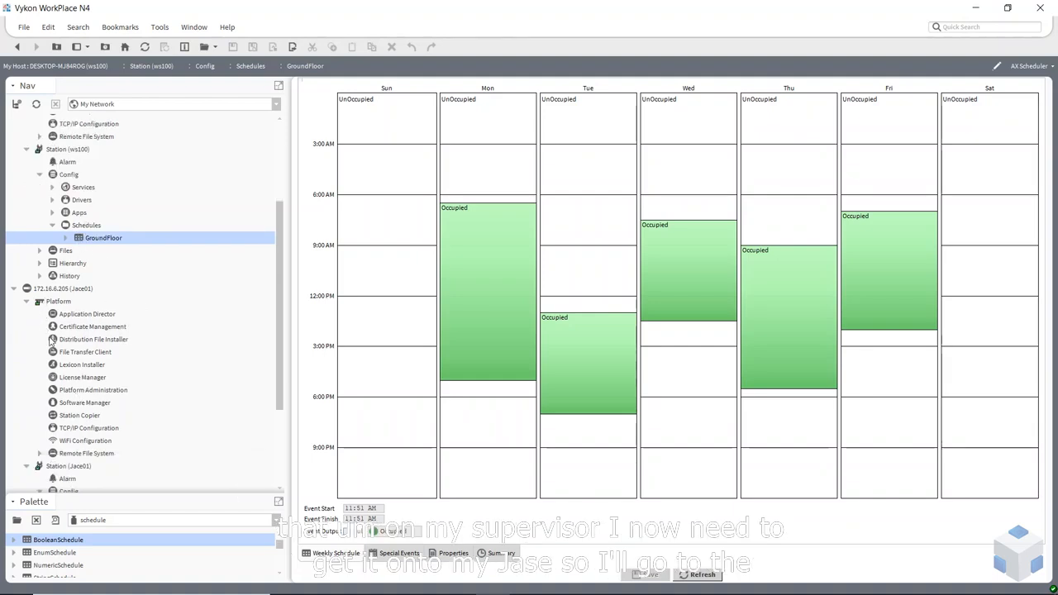
pyautogui.scroll(-3, 58, 347)
pyautogui.scroll(-1, 88, 394)
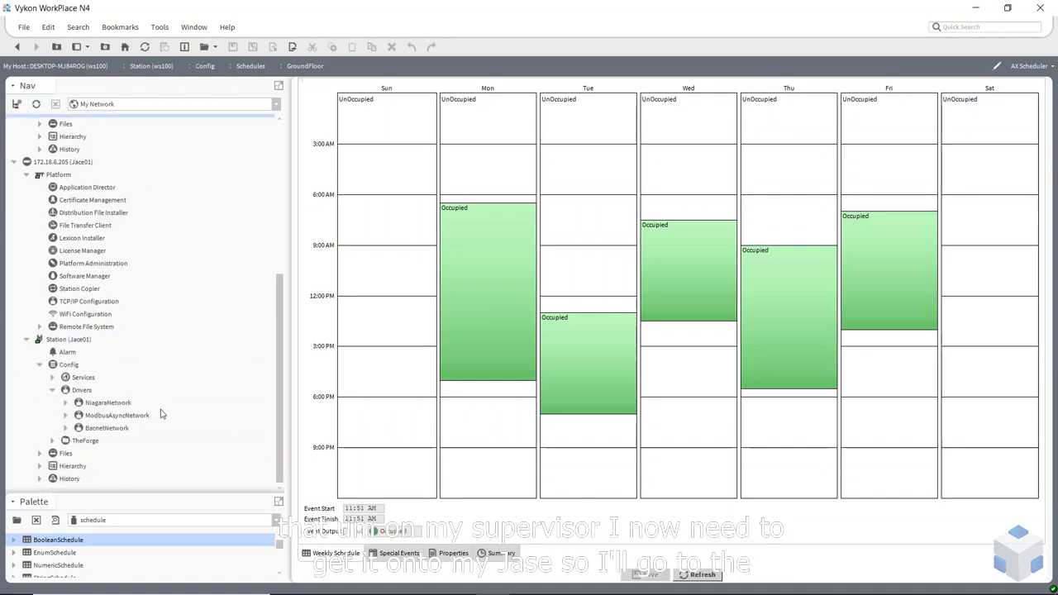
pyautogui.click(66, 403)
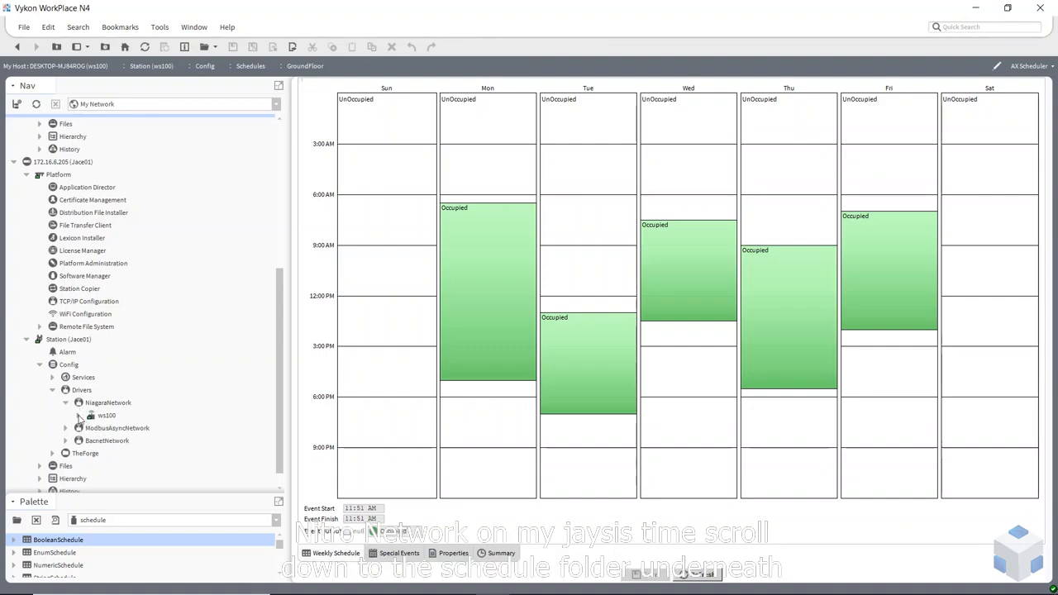
pyautogui.doubleClick(91, 418)
pyautogui.scroll(-4, 129, 400)
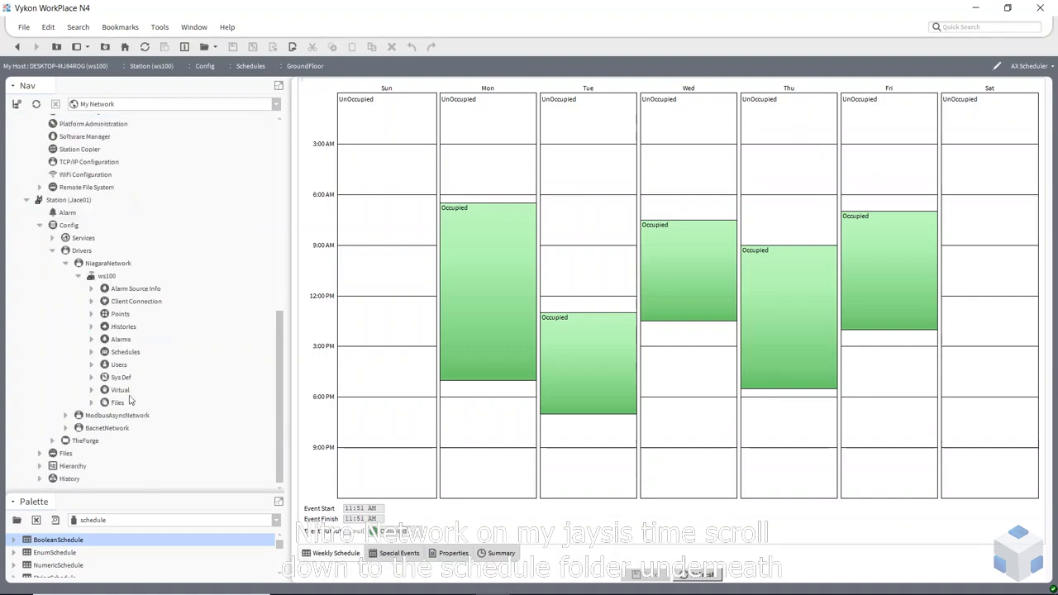
pyautogui.click(126, 353)
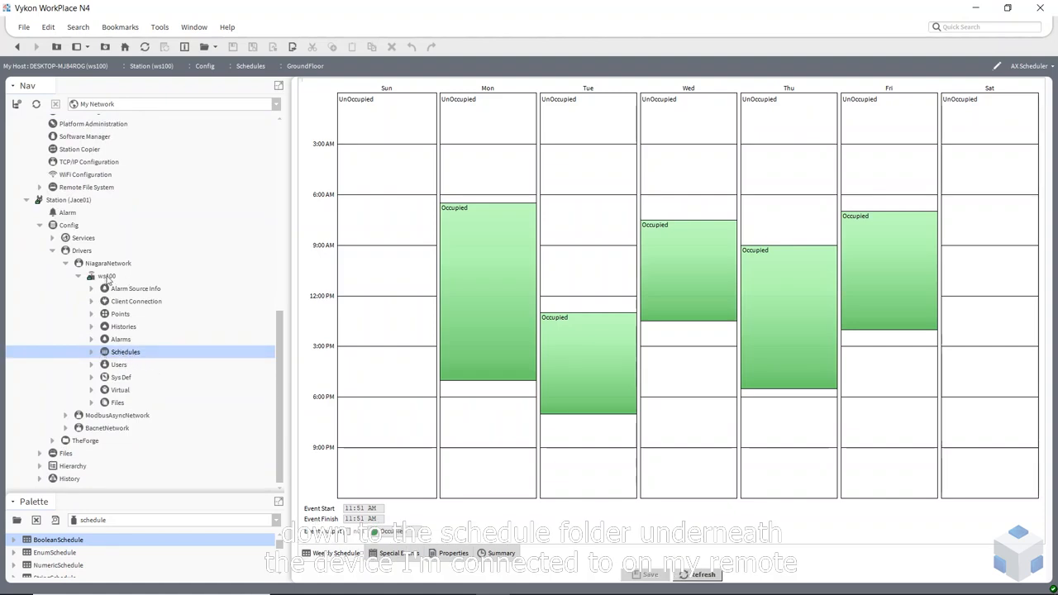
pyautogui.doubleClick(125, 356)
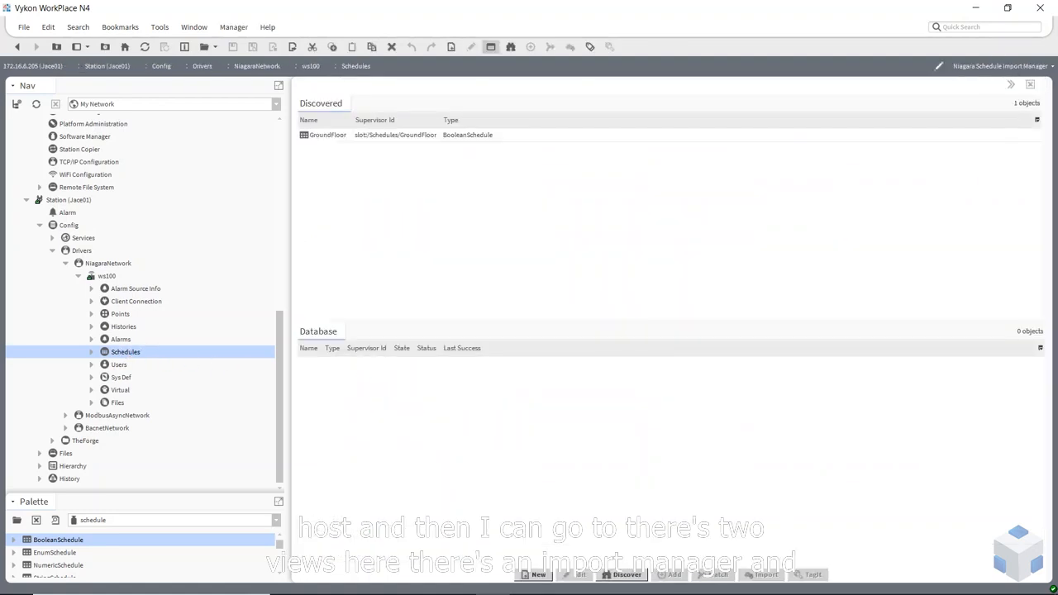
# Discover ws100's schedules and add GroundFloor to Jace01's database
pyautogui.click(1046, 70)
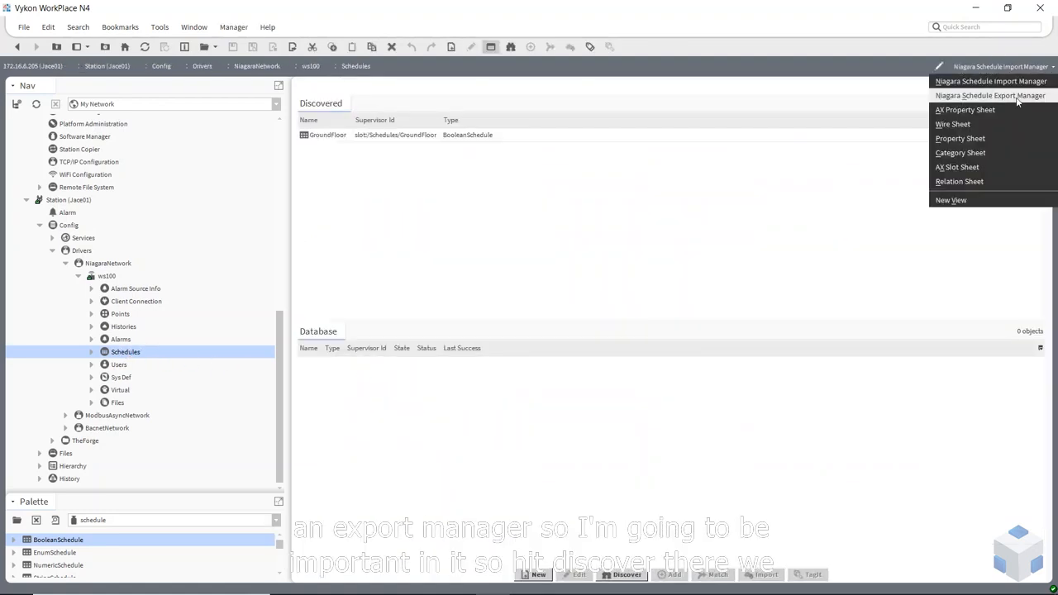
pyautogui.click(1028, 80)
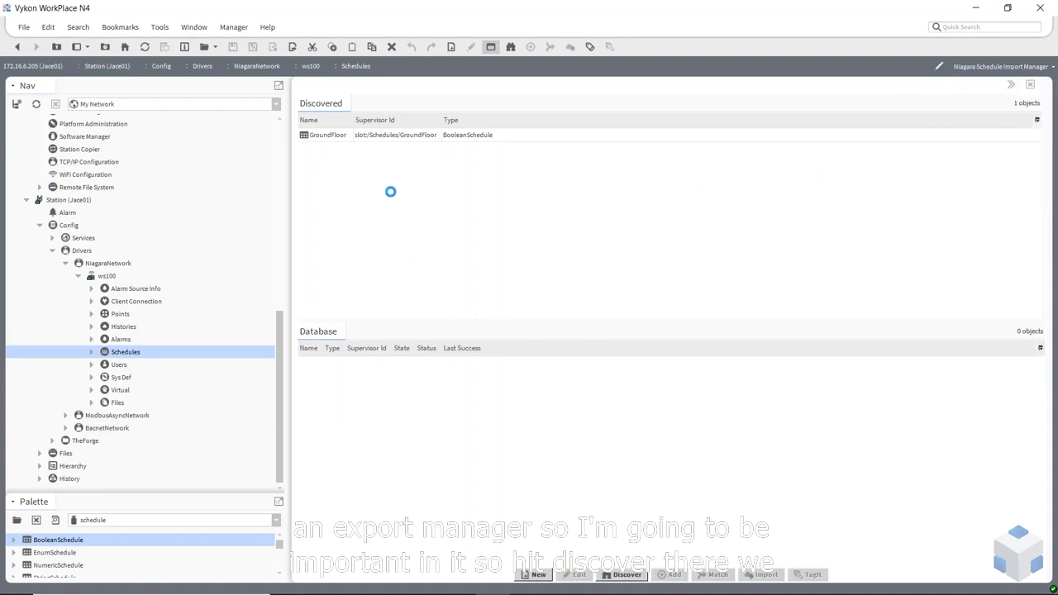
pyautogui.click(627, 574)
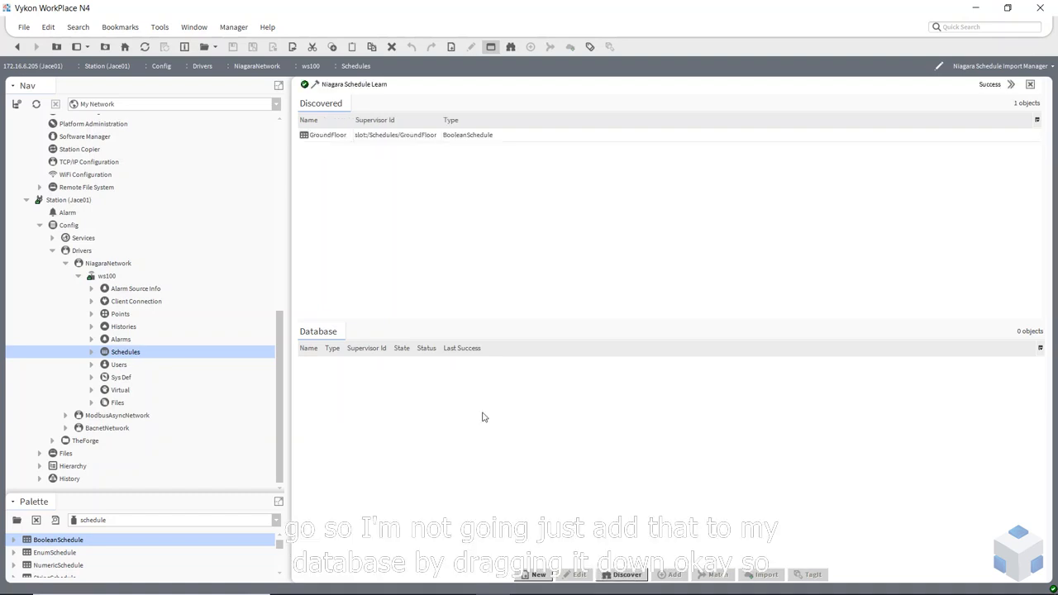
pyautogui.click(325, 135)
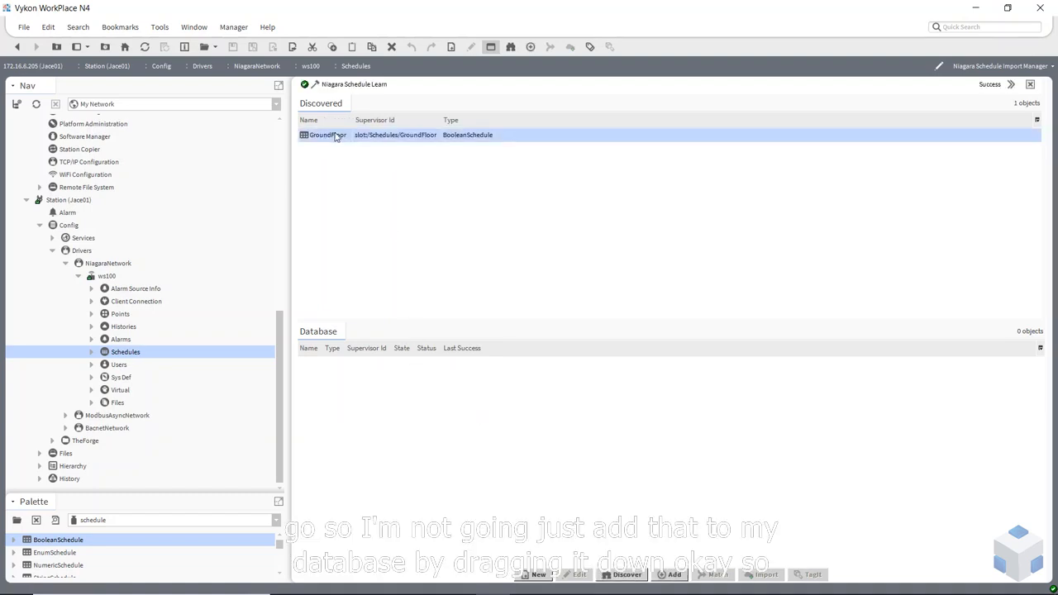
pyautogui.moveTo(335, 139); pyautogui.dragTo(397, 399)
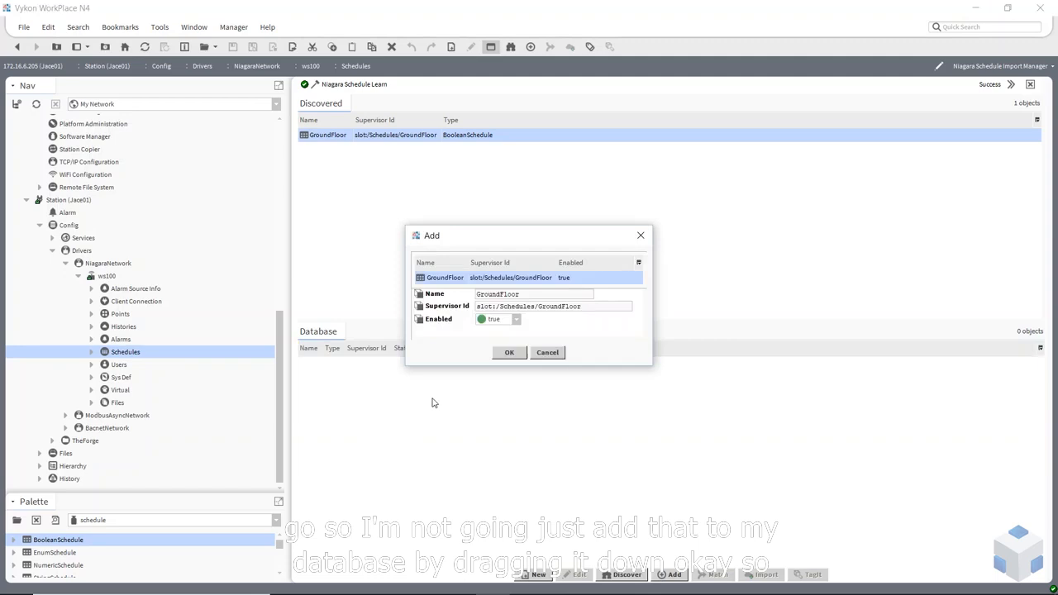
pyautogui.click(509, 353)
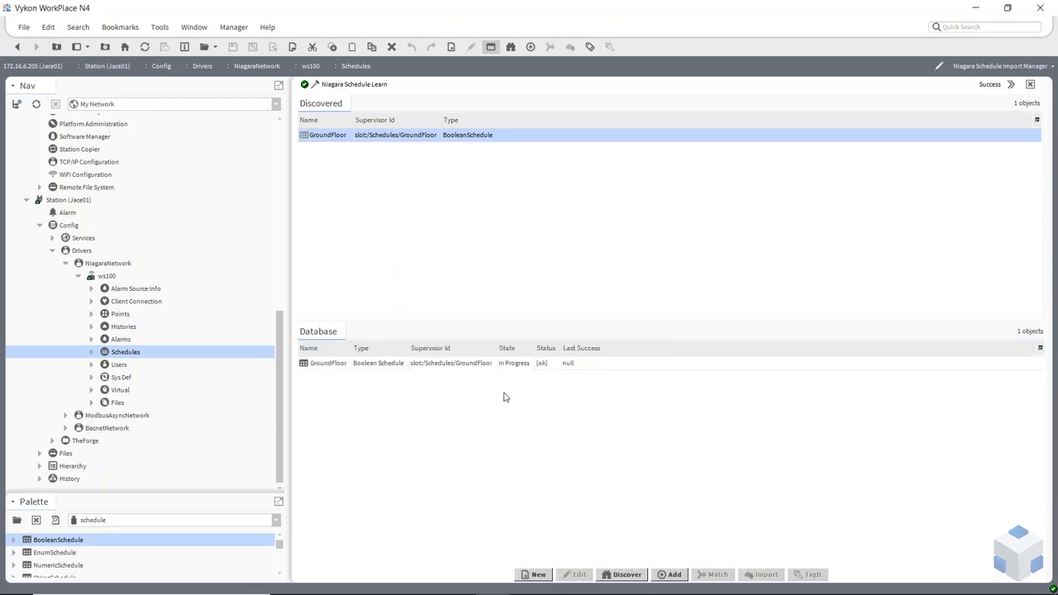
# Import GroundFloor and open its weekly schedule in the AX Scheduler view
pyautogui.click(474, 368)
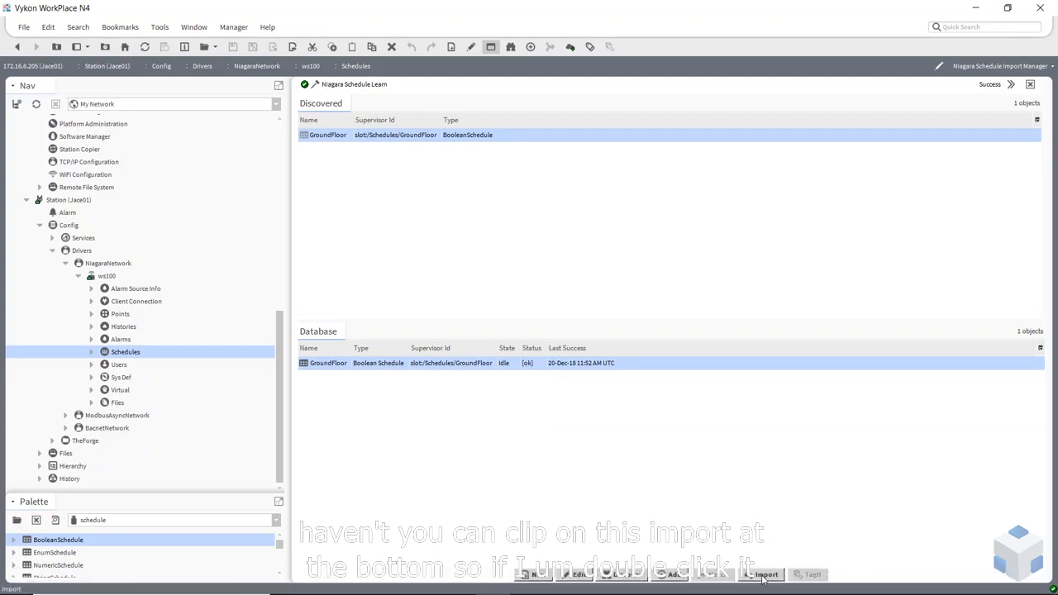
pyautogui.click(479, 399)
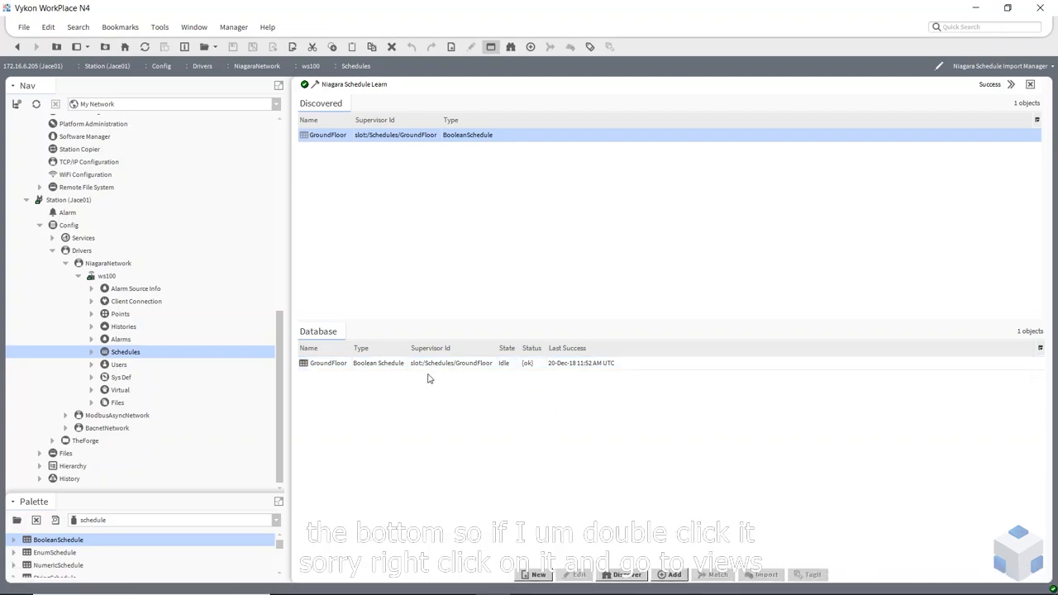
pyautogui.click(373, 367)
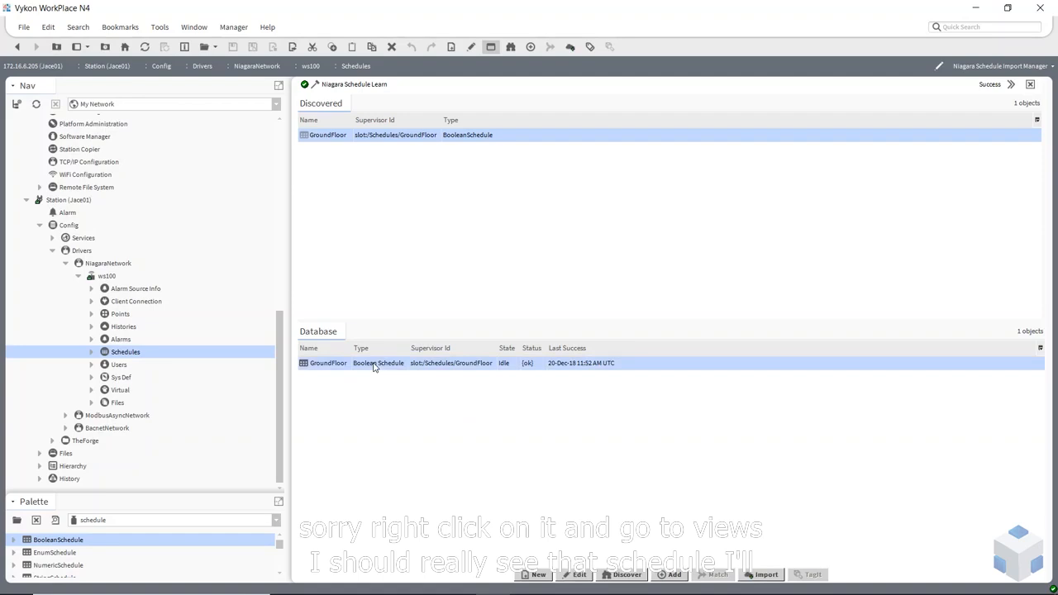
pyautogui.rightClick(374, 366)
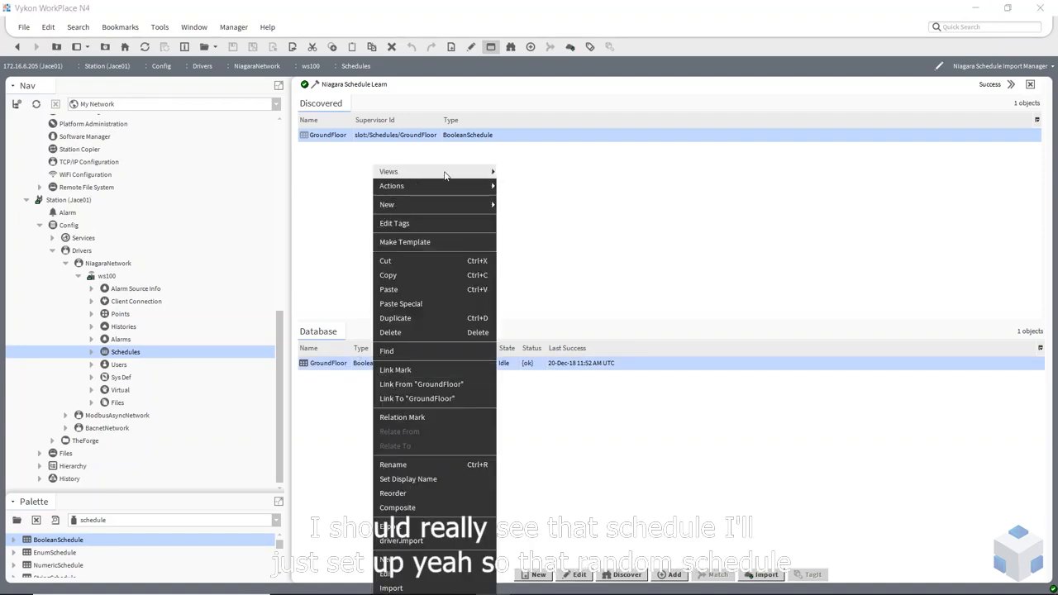
pyautogui.moveTo(445, 175)
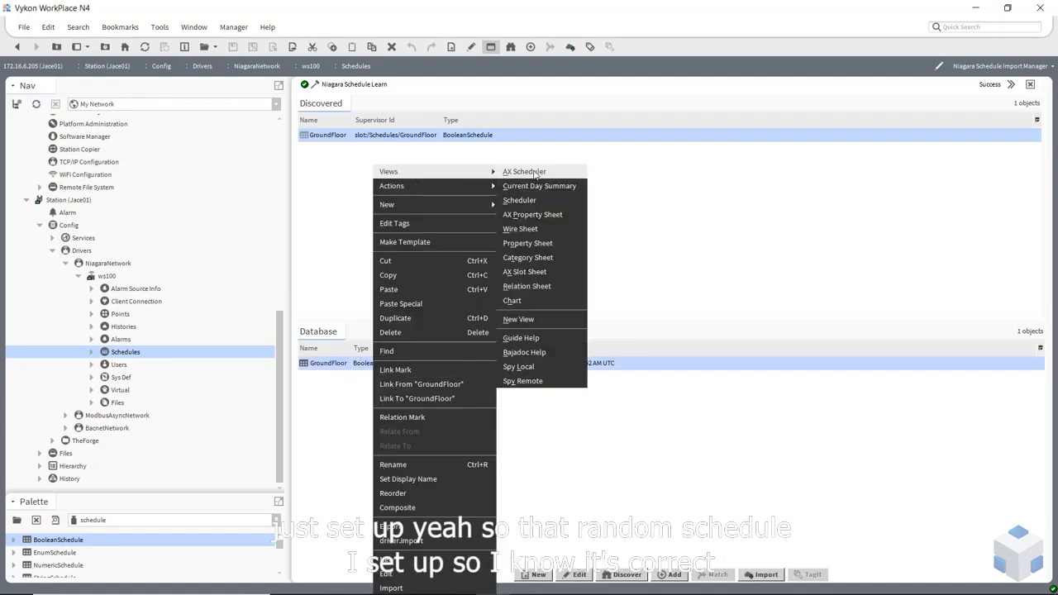
pyautogui.click(534, 175)
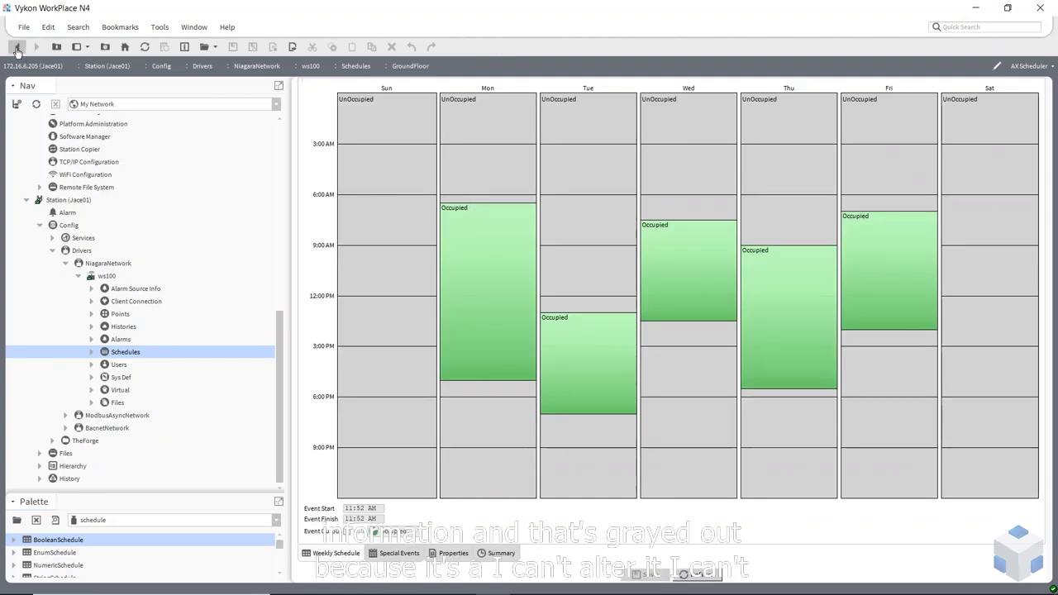
# Link-mark the imported GroundFloor schedule and open TheForge's Schedules wire sheet
pyautogui.click(16, 48)
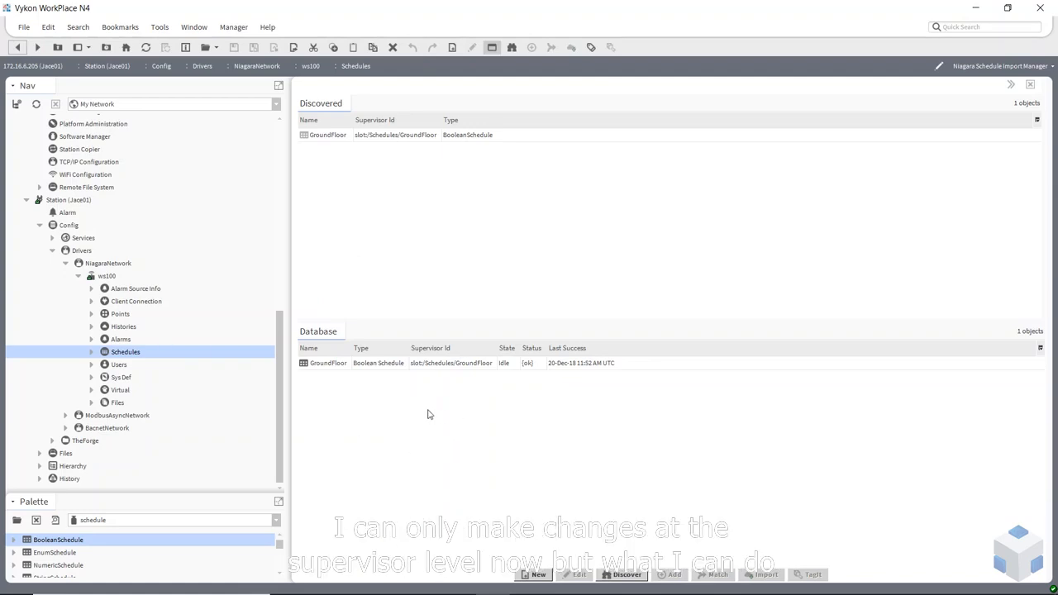
pyautogui.rightClick(415, 369)
pyautogui.click(426, 367)
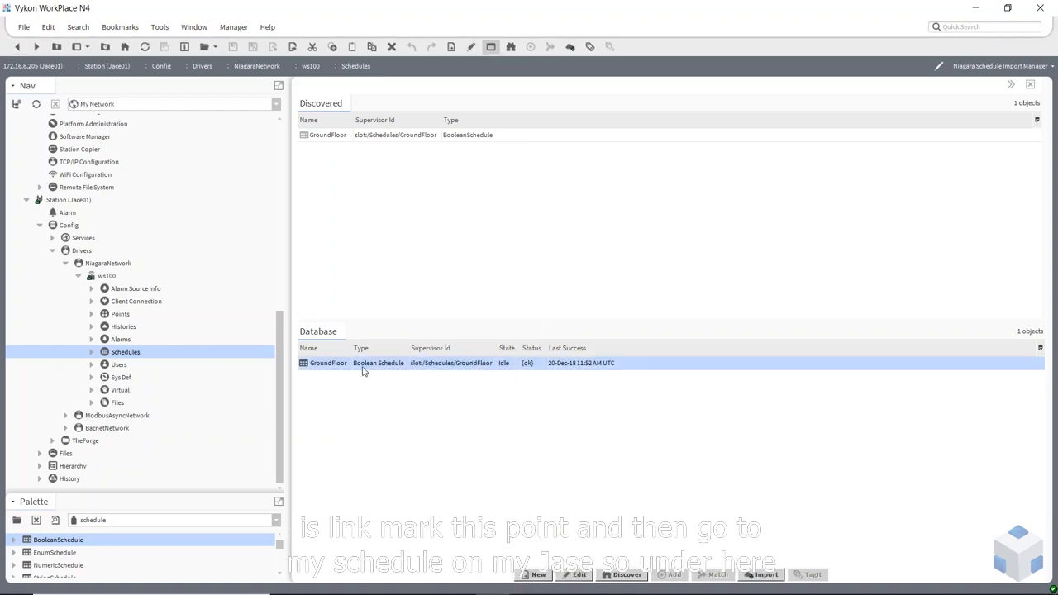
pyautogui.click(53, 442)
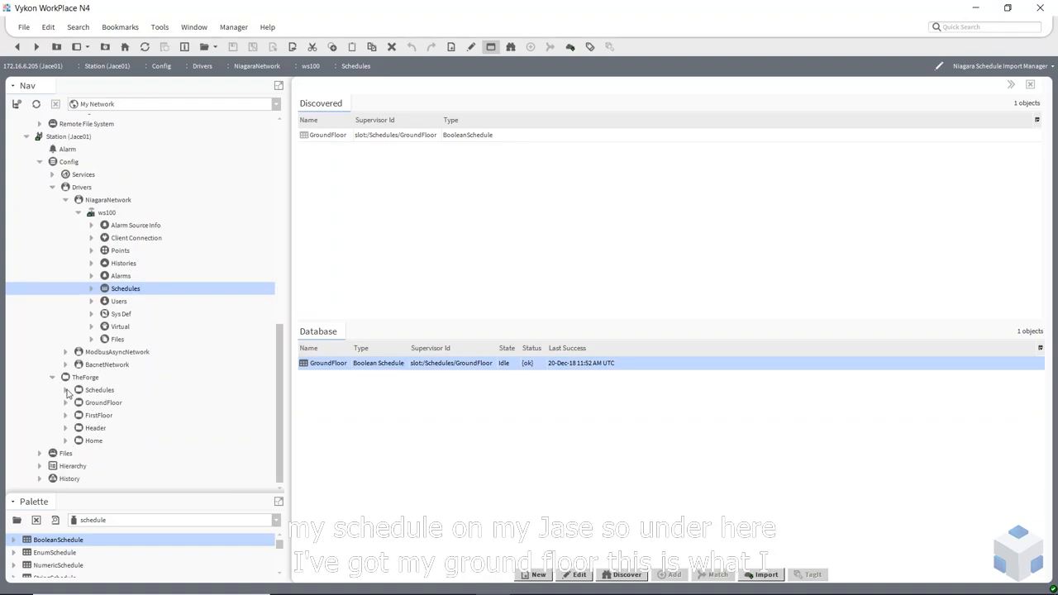
pyautogui.doubleClick(95, 390)
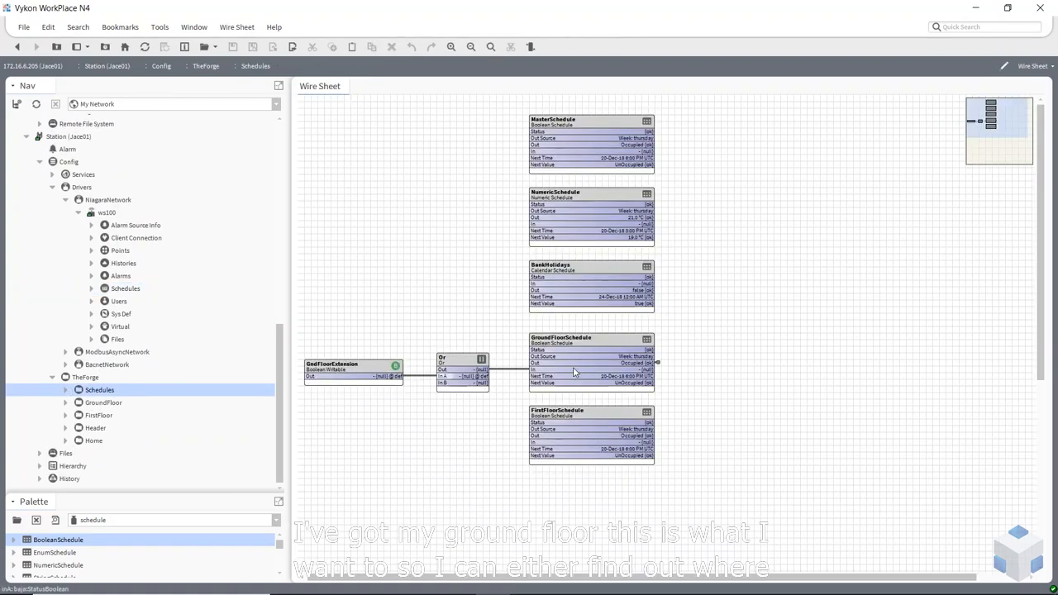
pyautogui.click(630, 359)
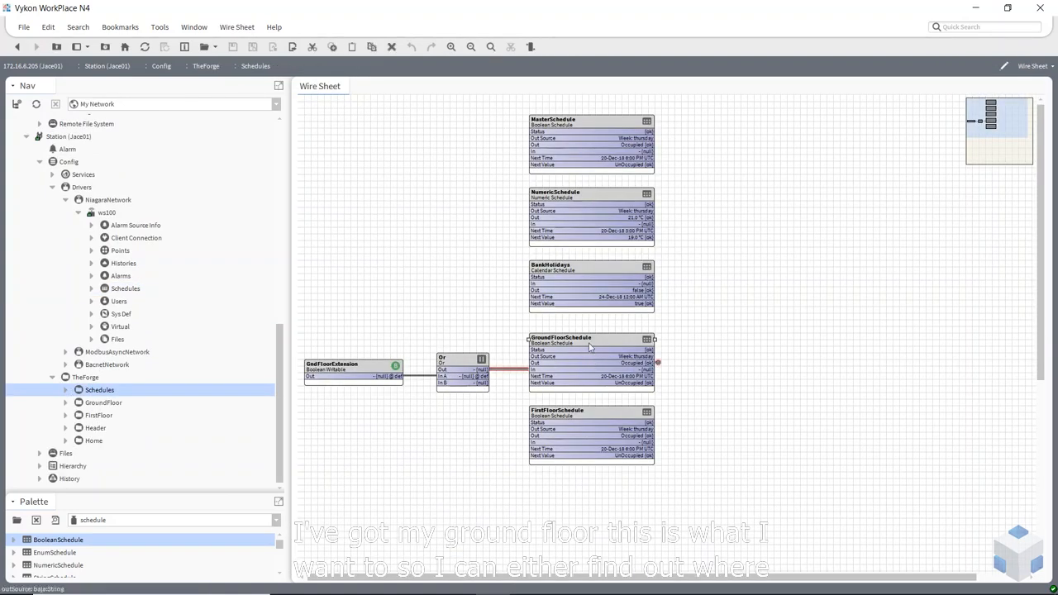
pyautogui.click(660, 366)
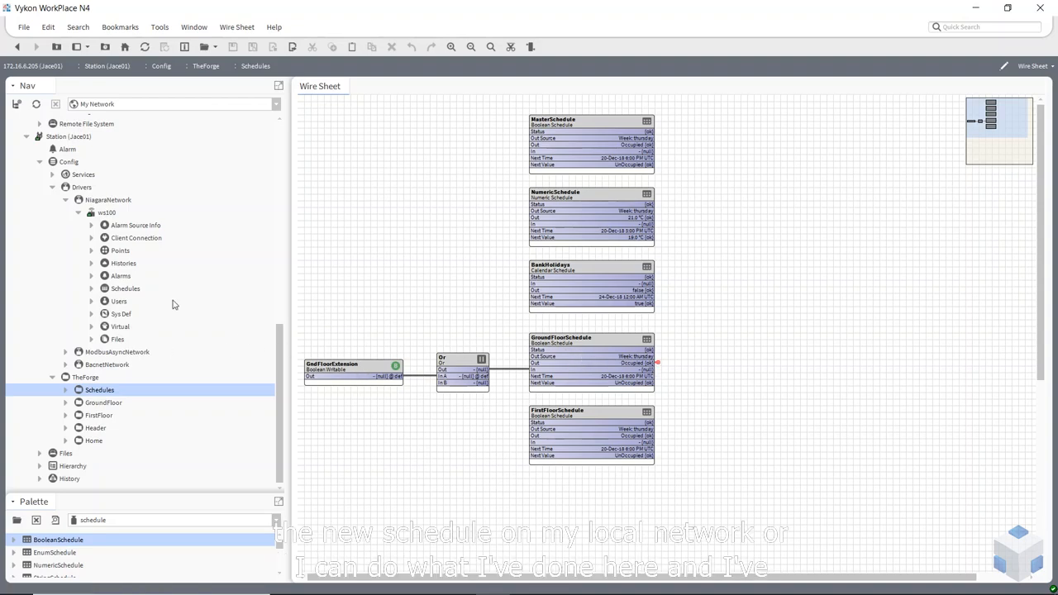
pyautogui.click(459, 376)
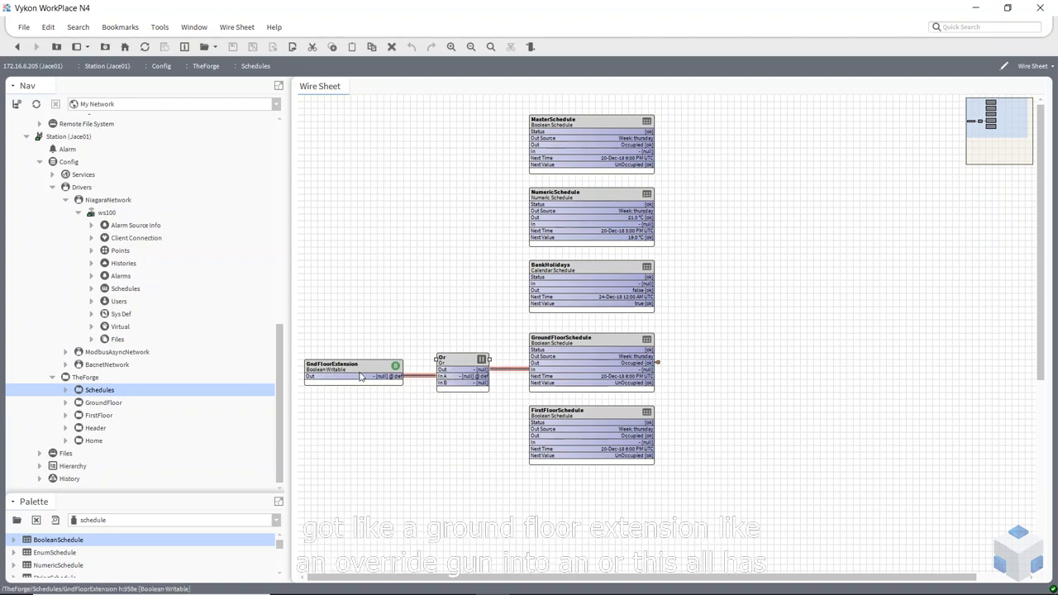
pyautogui.doubleClick(457, 370)
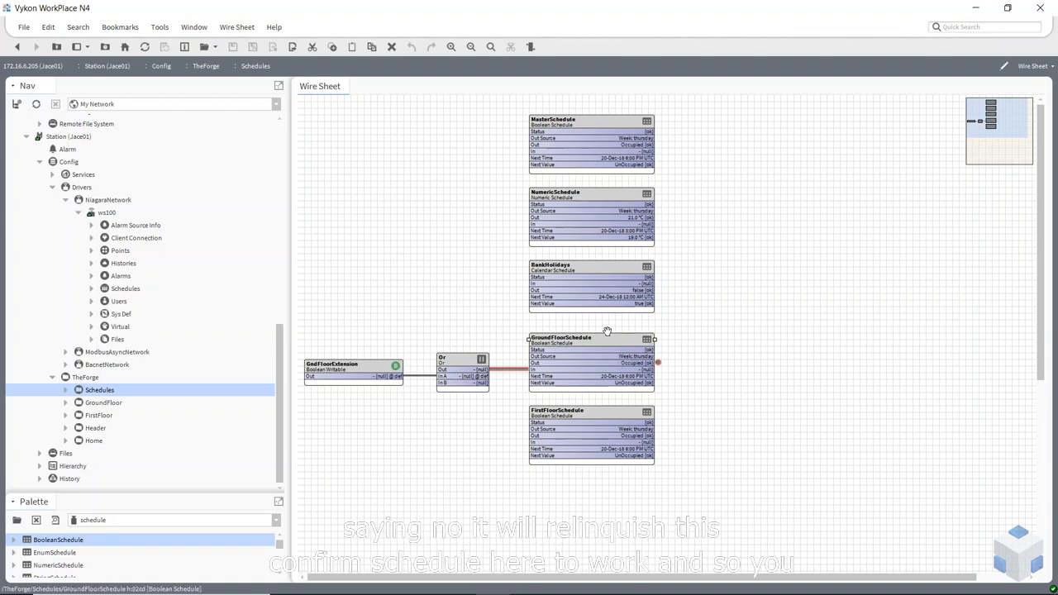
pyautogui.doubleClick(565, 348)
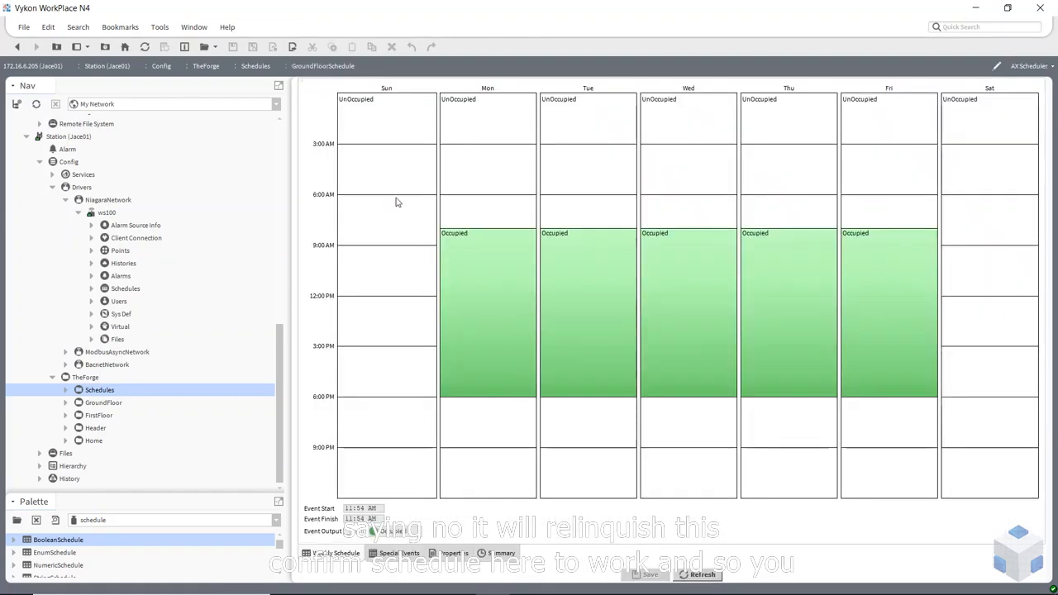
pyautogui.click(17, 46)
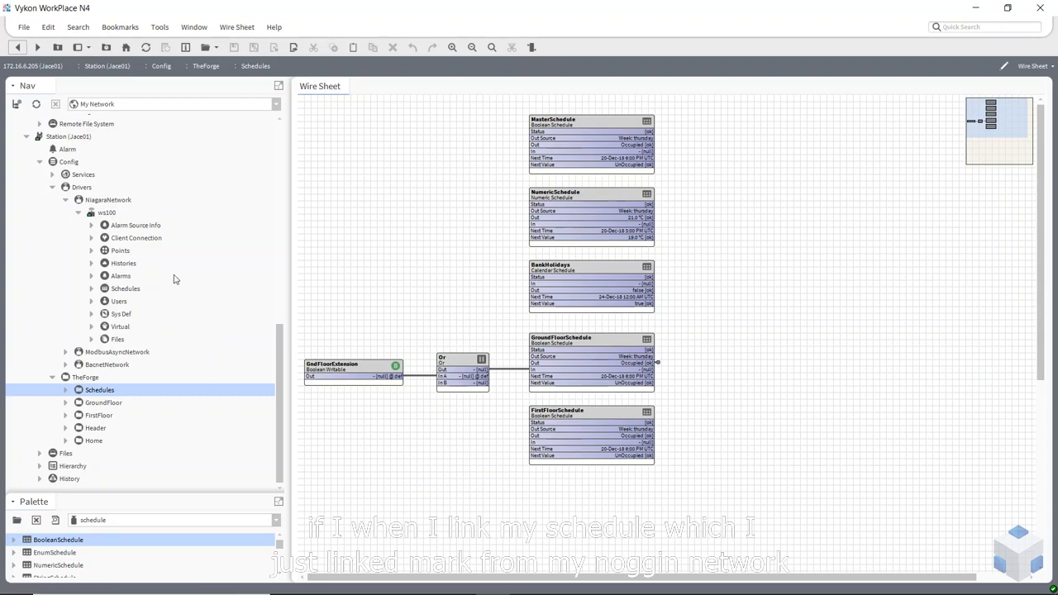
# Link the ws100 GroundFloor schedule's Out to the Or block's In B
pyautogui.click(92, 288)
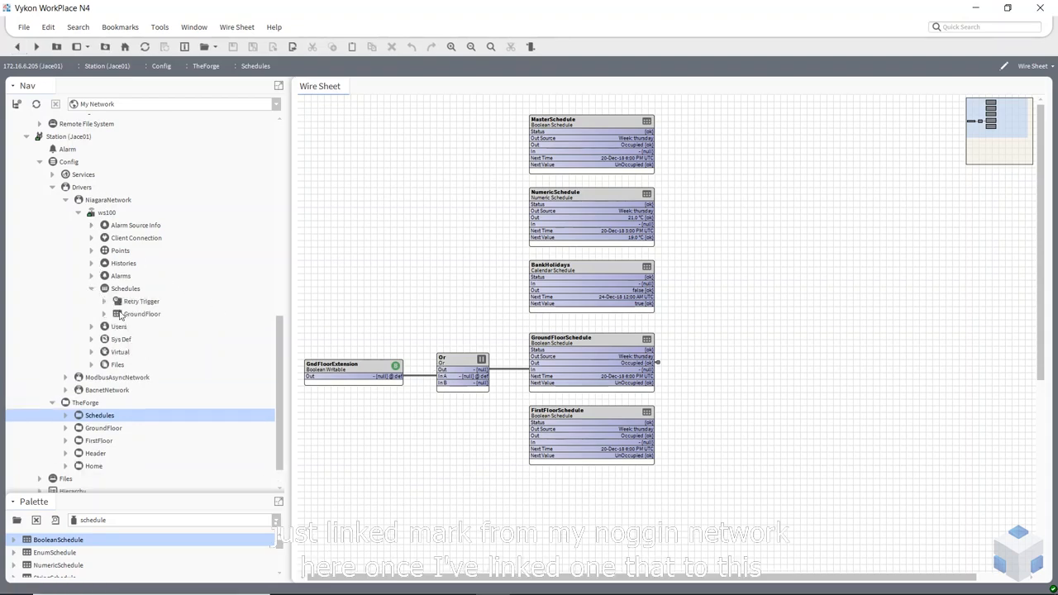
pyautogui.rightClick(454, 372)
pyautogui.click(516, 429)
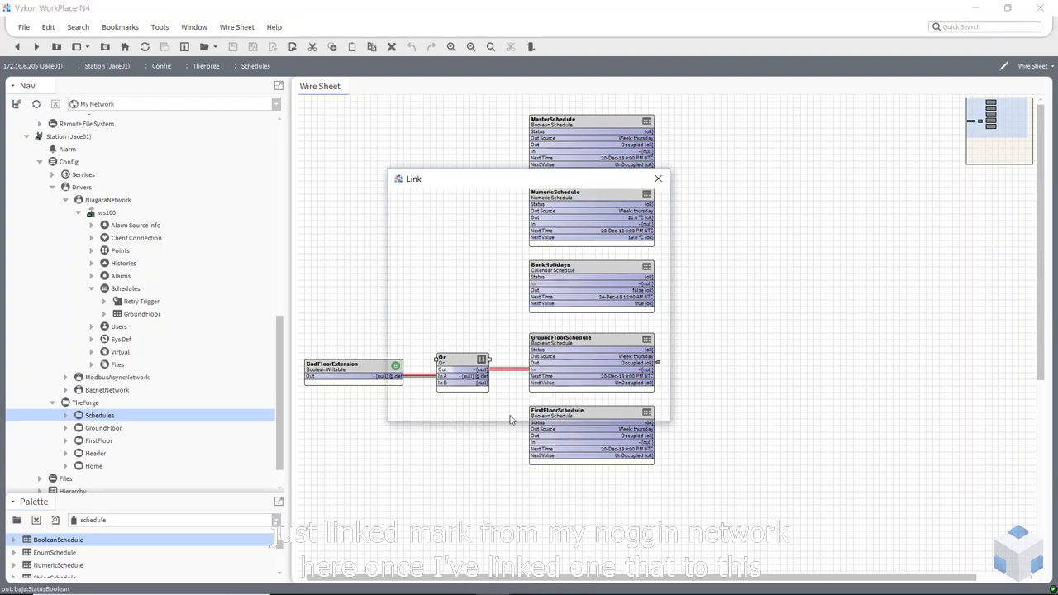
pyautogui.click(421, 343)
pyautogui.click(553, 283)
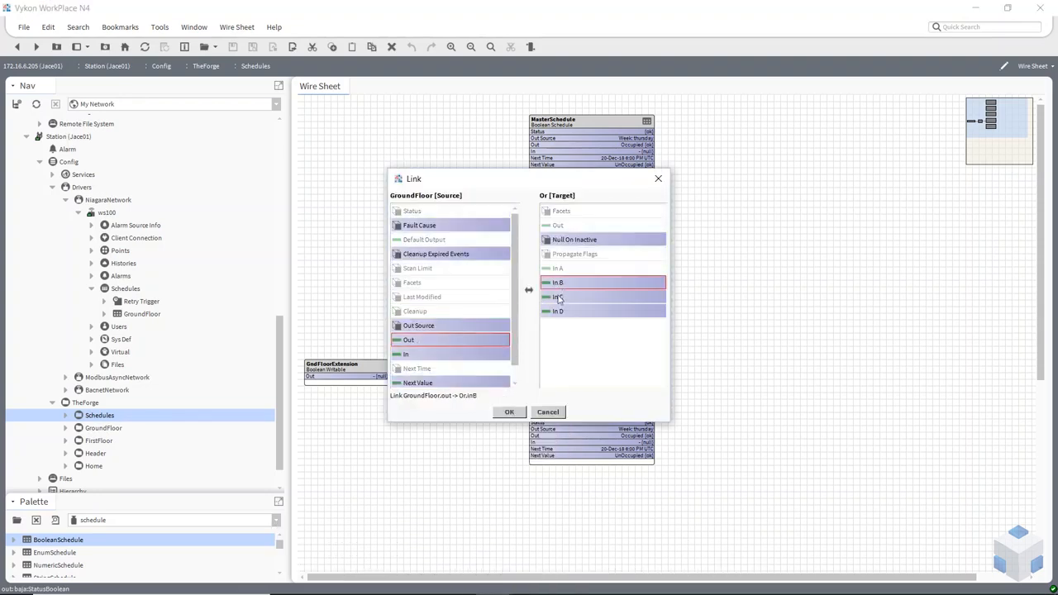
pyautogui.click(509, 412)
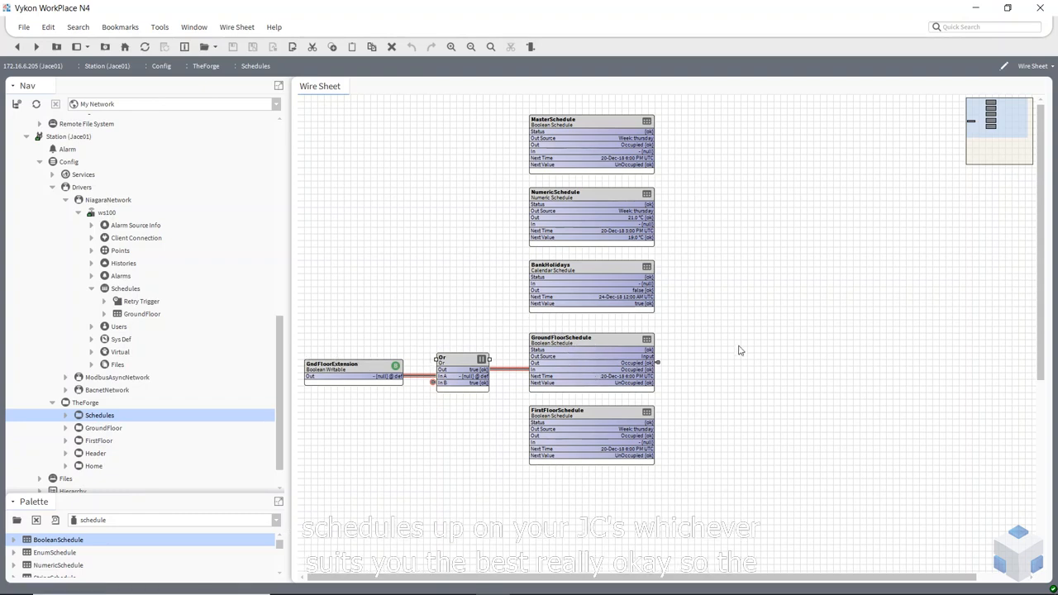
pyautogui.click(551, 317)
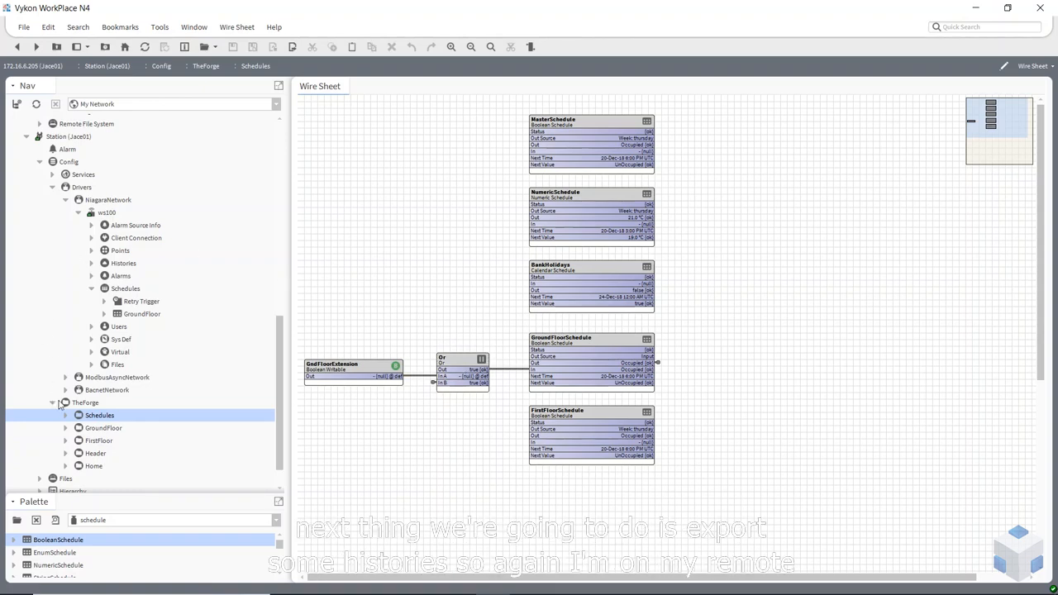
# Open ws100's Histories under Jace01 in the Niagara History Export Manager view
pyautogui.scroll(-1, 111, 397)
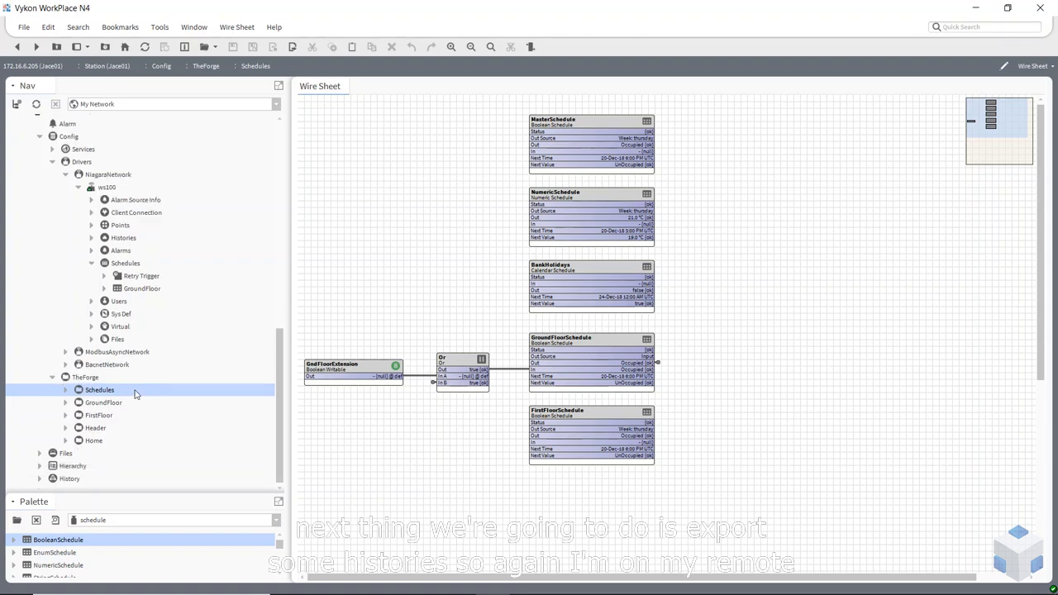
pyautogui.scroll(3, 132, 203)
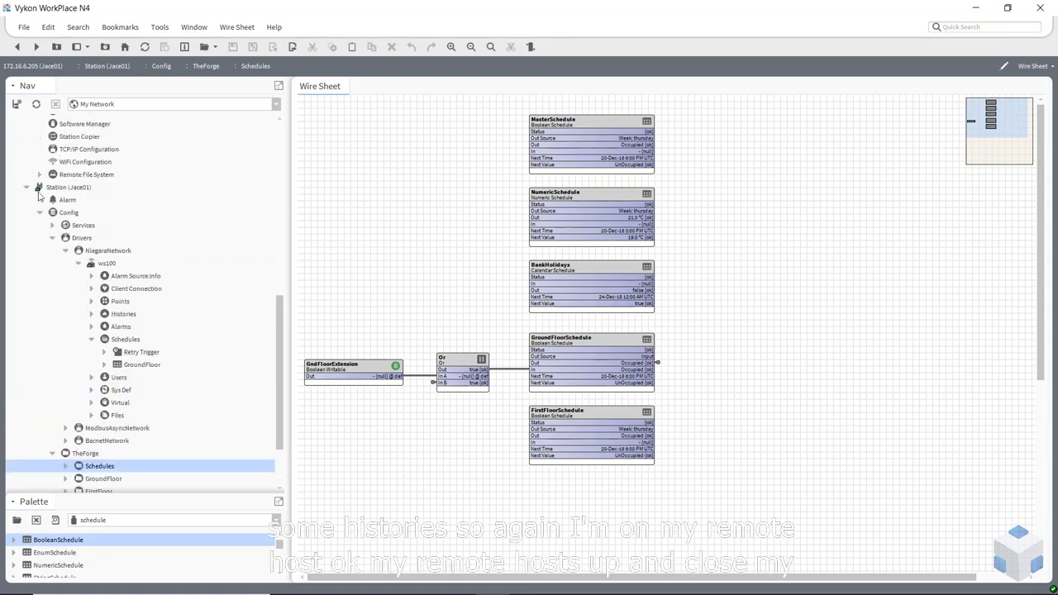
pyautogui.click(65, 188)
pyautogui.scroll(8, 71, 196)
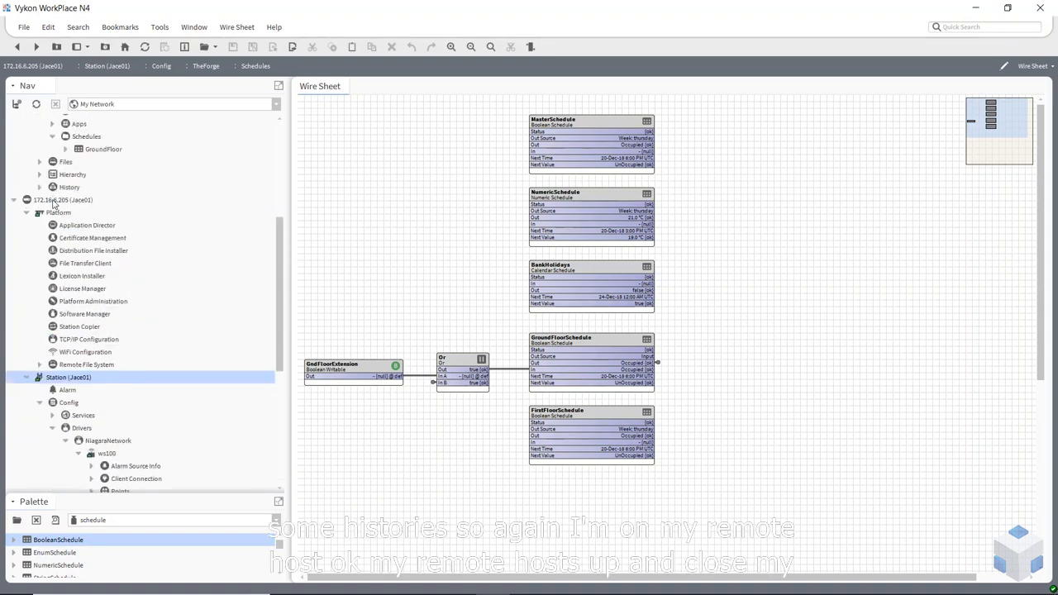
pyautogui.click(54, 202)
pyautogui.click(28, 214)
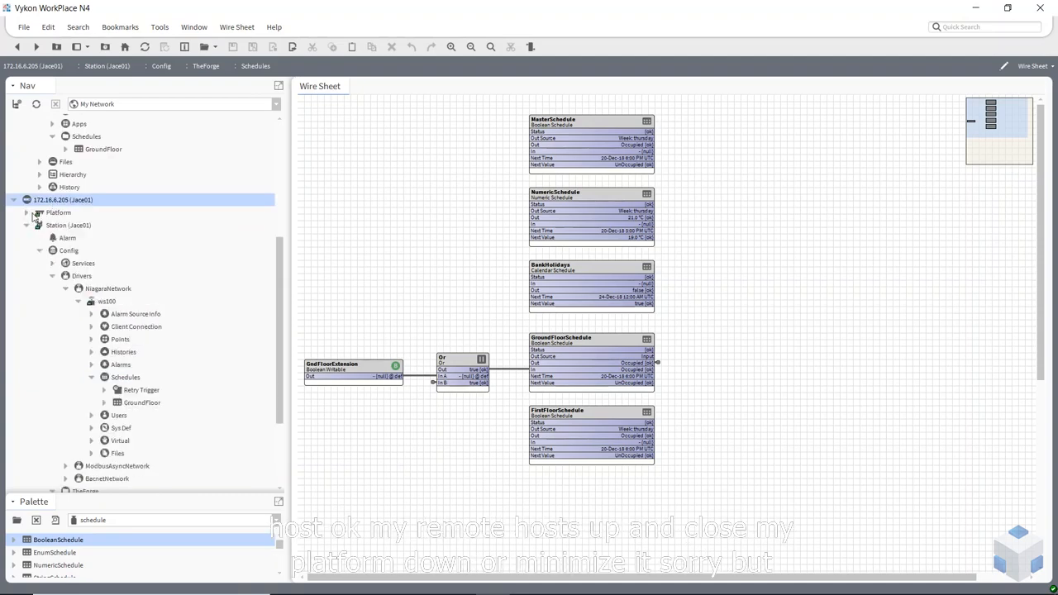
pyautogui.scroll(-2, 76, 252)
pyautogui.scroll(-4, 76, 218)
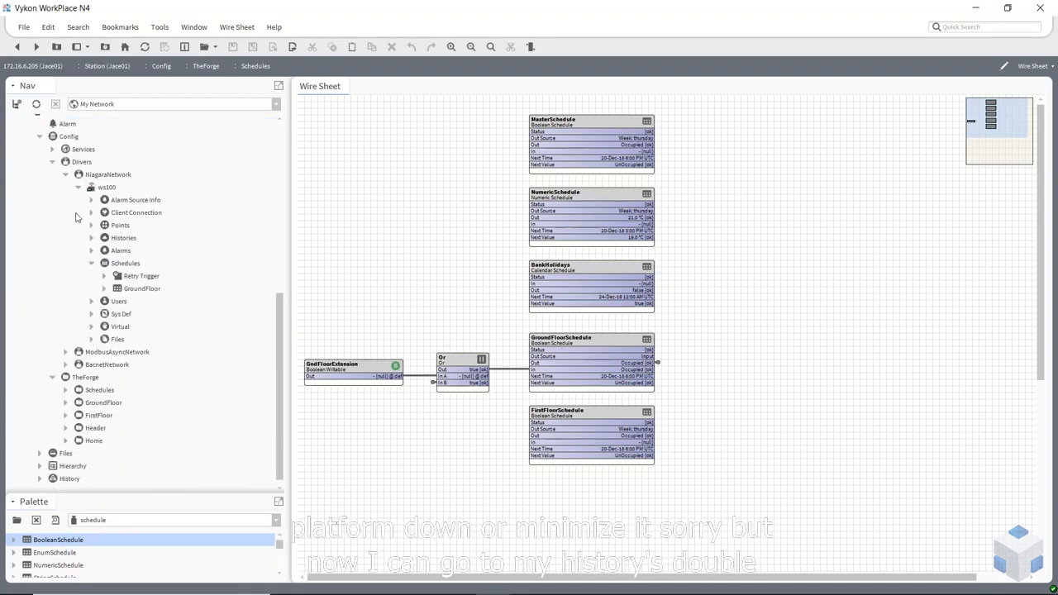
pyautogui.doubleClick(123, 238)
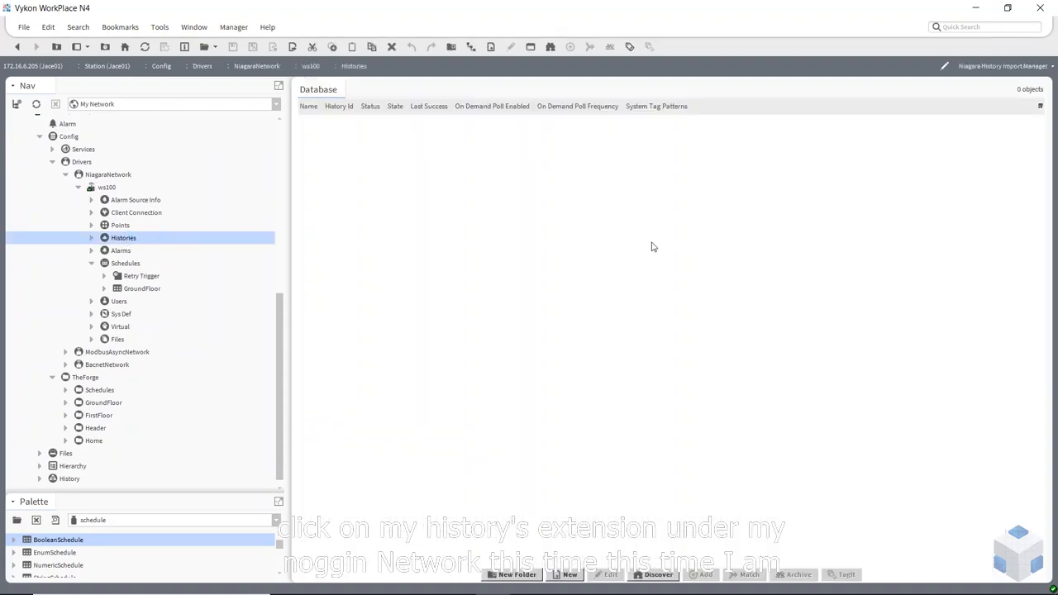
pyautogui.click(1025, 67)
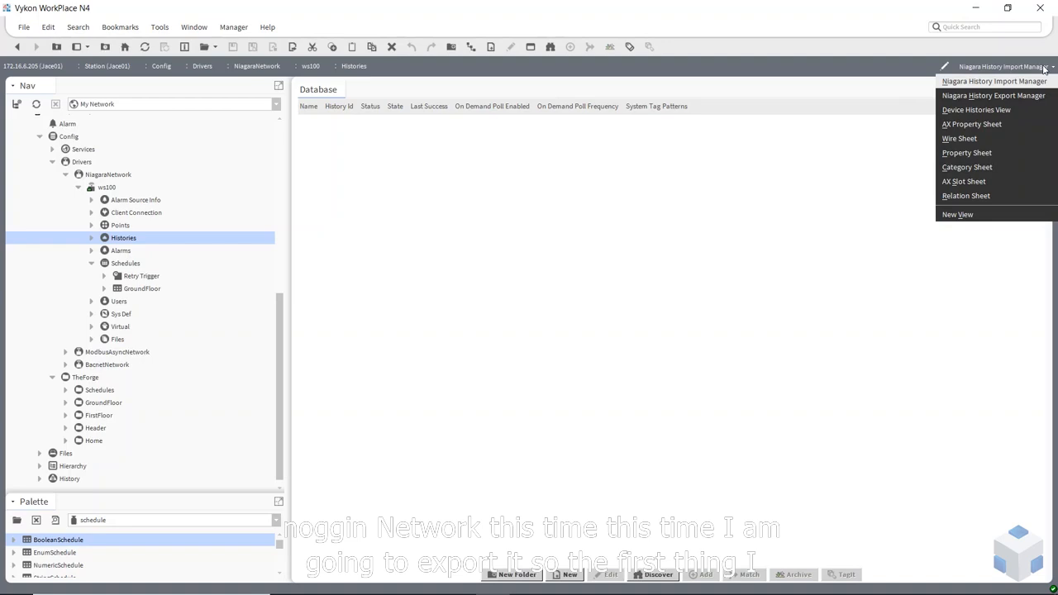
pyautogui.click(1010, 96)
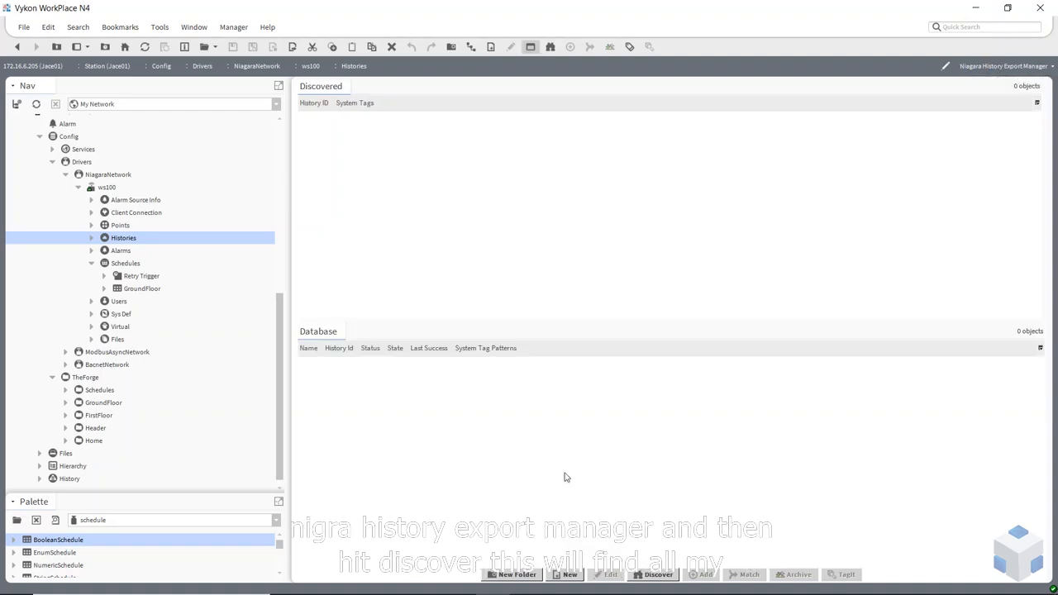
# Discover Jace01's histories and add the four FCU SpaceTemp histories to the export Database
pyautogui.click(653, 573)
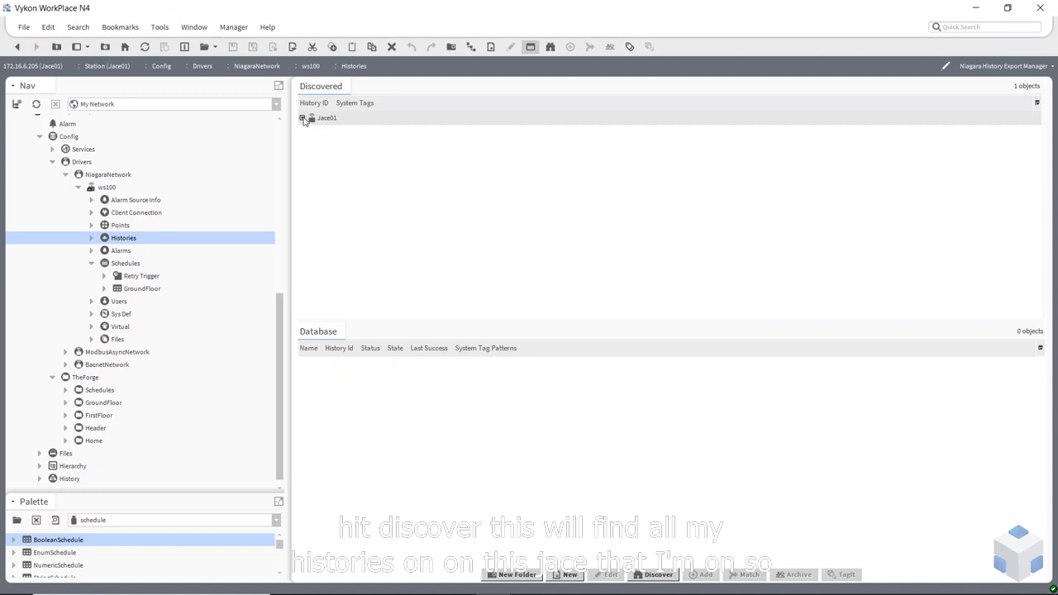
pyautogui.click(302, 118)
pyautogui.click(360, 148)
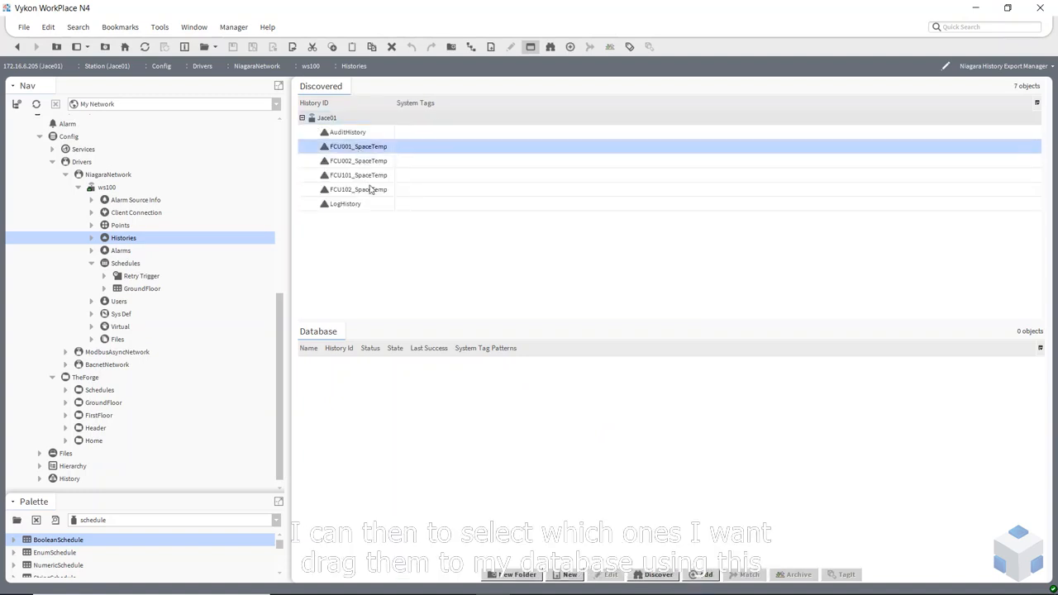
pyautogui.keyDown('shift'); pyautogui.click(371, 192); pyautogui.keyUp('shift')
pyautogui.moveTo(370, 192); pyautogui.dragTo(420, 406)
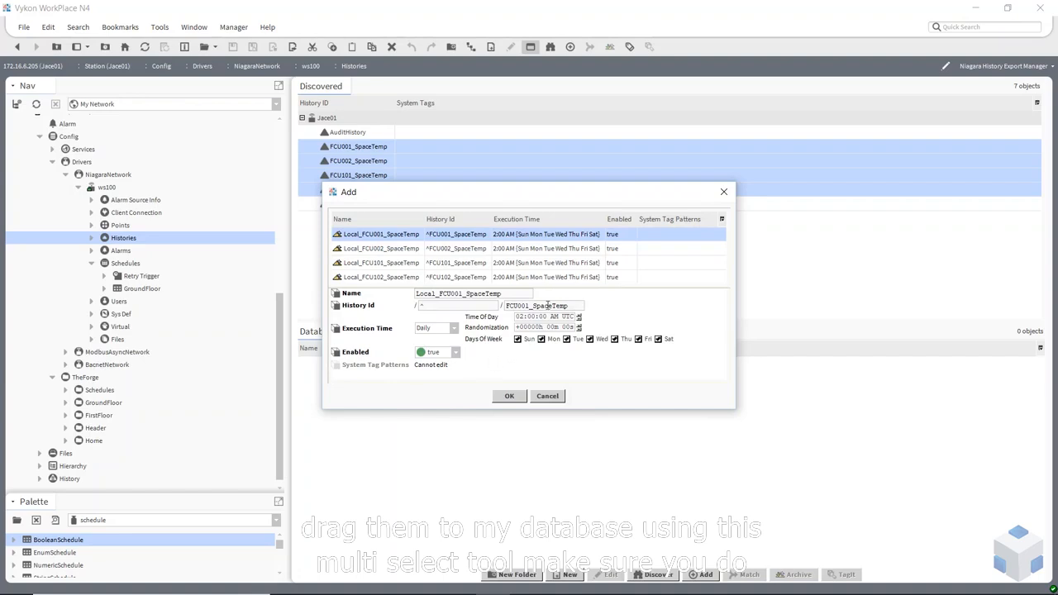
# Give all four exports a Daily execution time at hour 12 and confirm adding them
pyautogui.keyDown('shift'); pyautogui.click(398, 278); pyautogui.keyUp('shift')
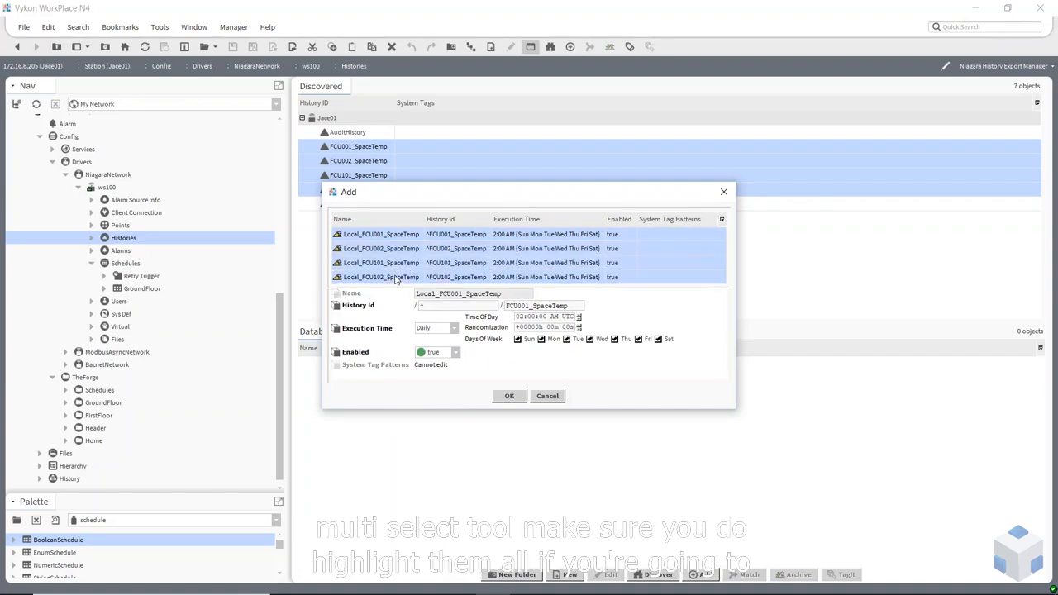
pyautogui.click(523, 319)
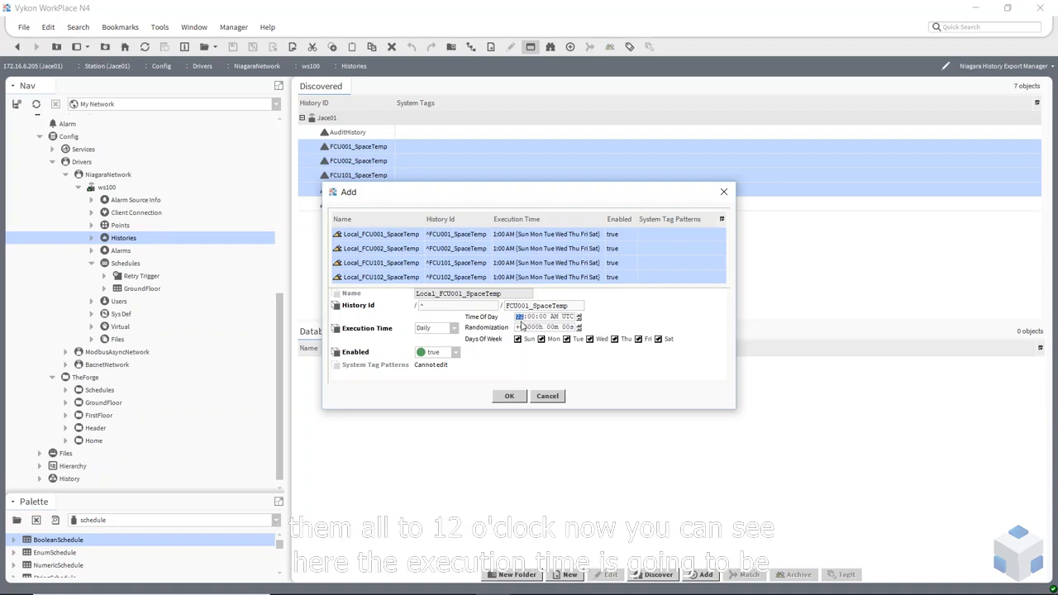
pyautogui.write('12')
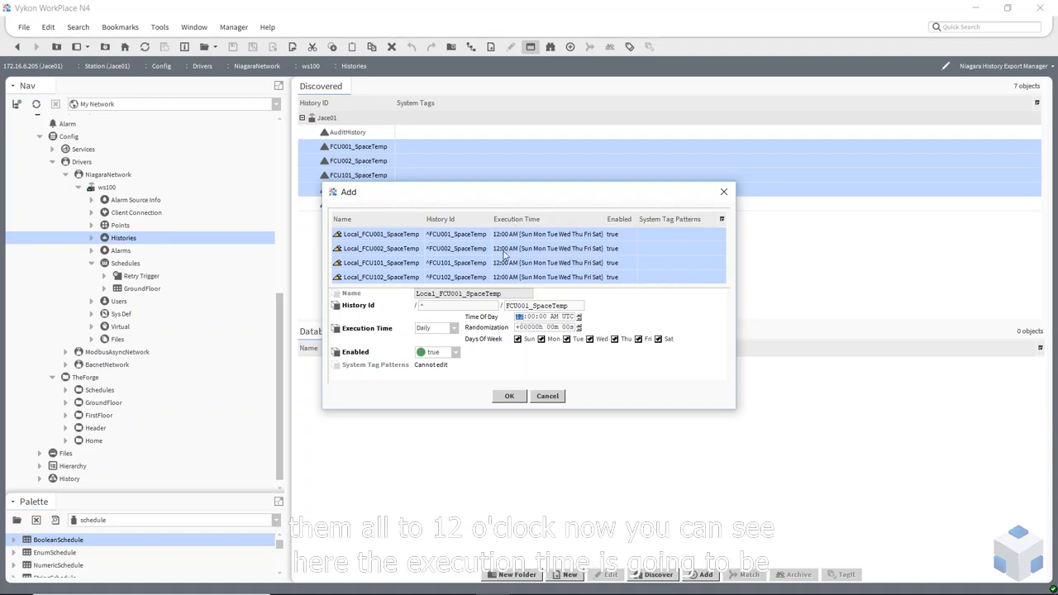
pyautogui.click(454, 329)
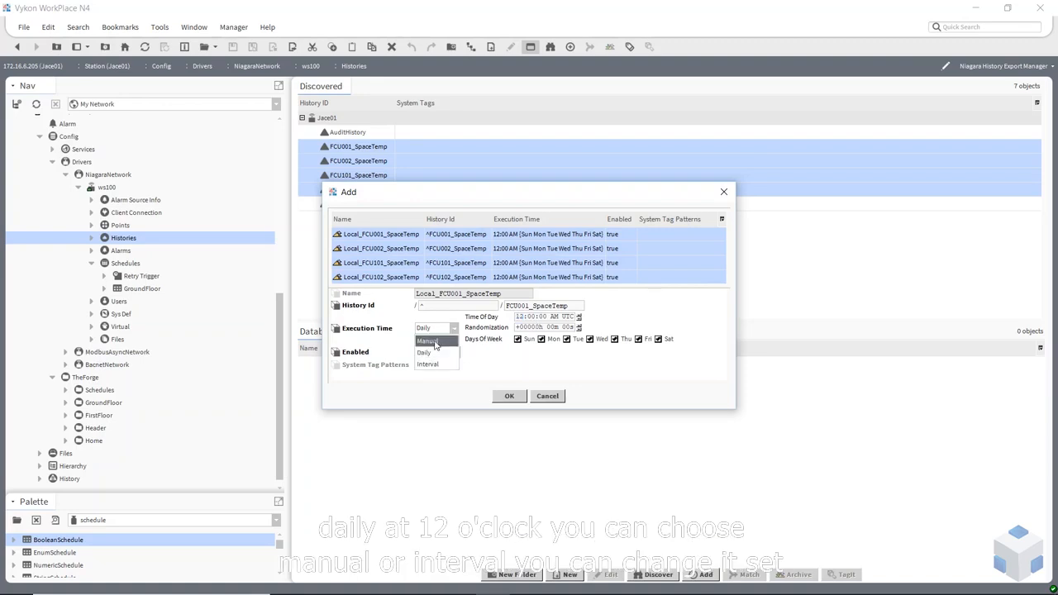
pyautogui.click(426, 353)
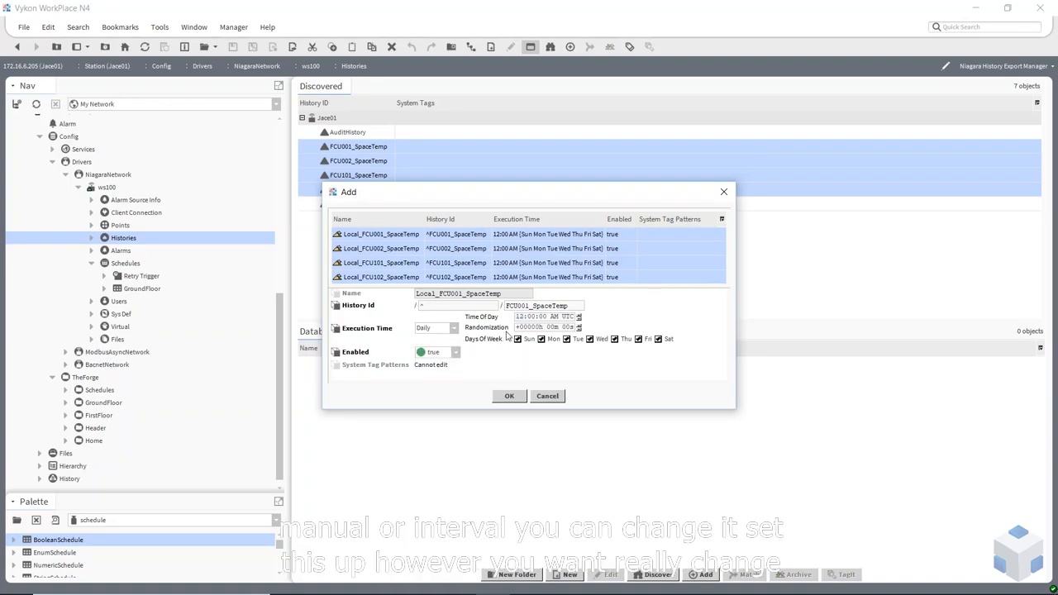
pyautogui.click(510, 397)
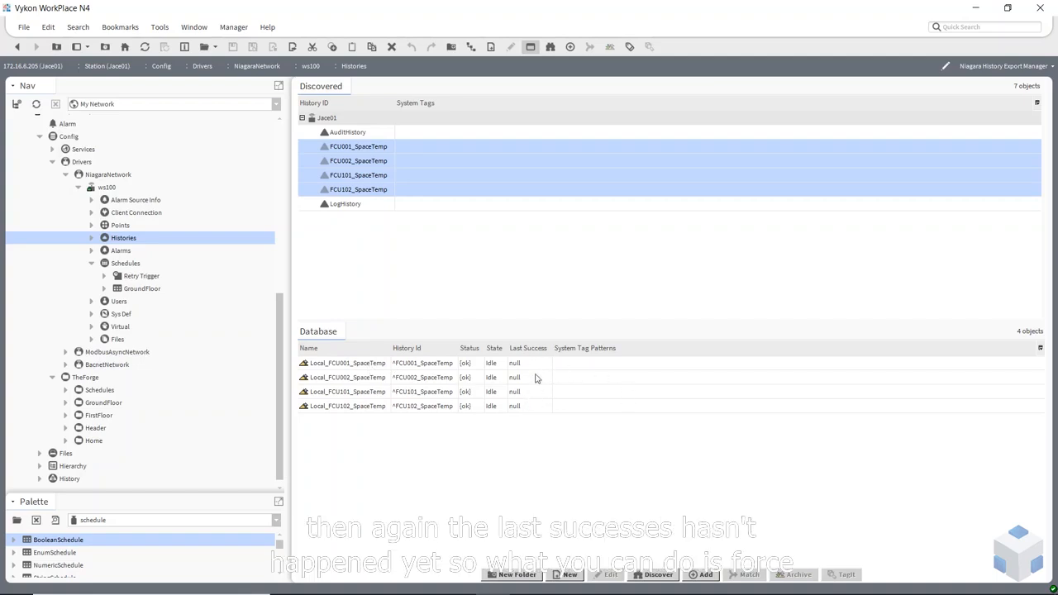
# Archive all four FCU SpaceTemp history exports immediately
pyautogui.click(372, 370)
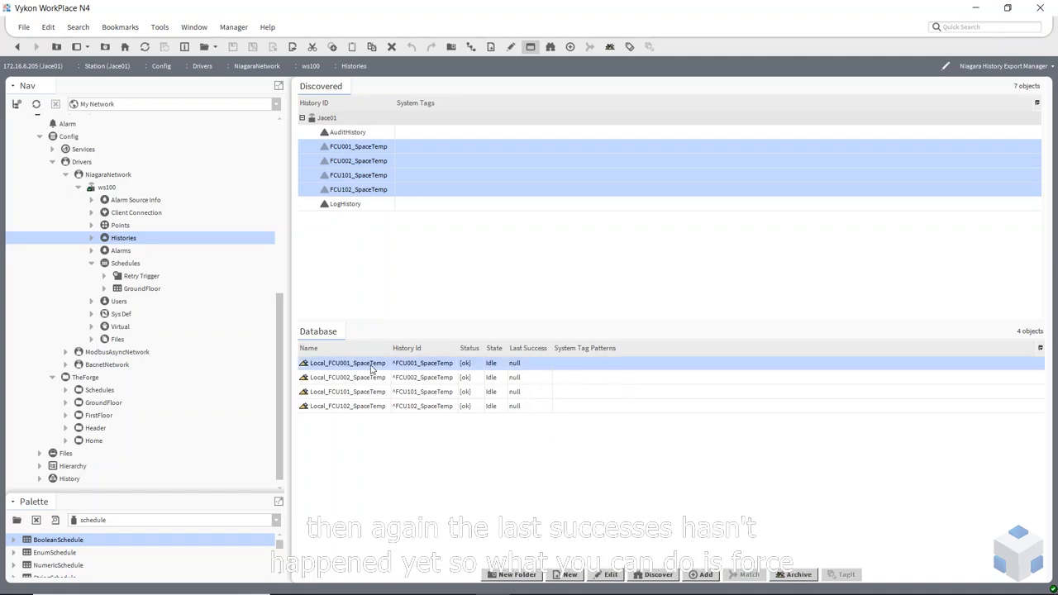
pyautogui.keyDown('shift'); pyautogui.click(366, 408); pyautogui.keyUp('shift')
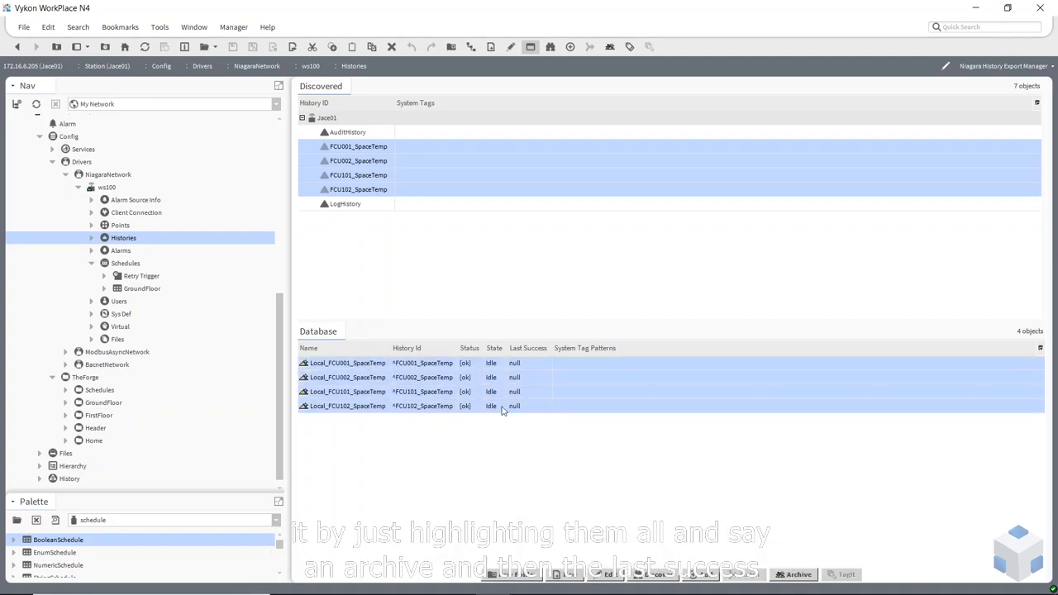
pyautogui.click(796, 576)
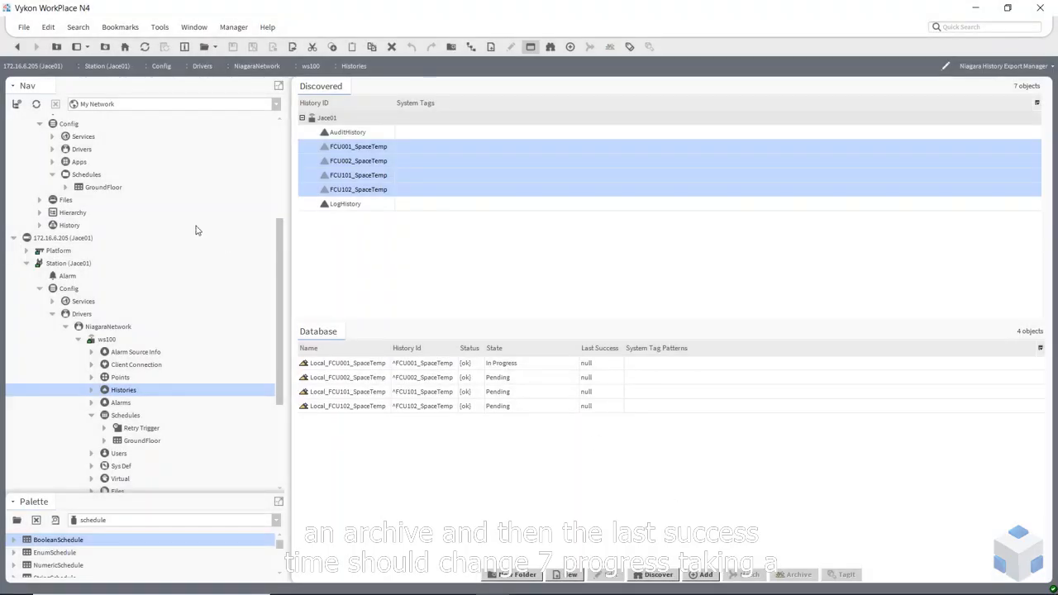
# Verify the archived histories under ws100's History > Jace01, widening Last Success to read timestamps
pyautogui.click(59, 228)
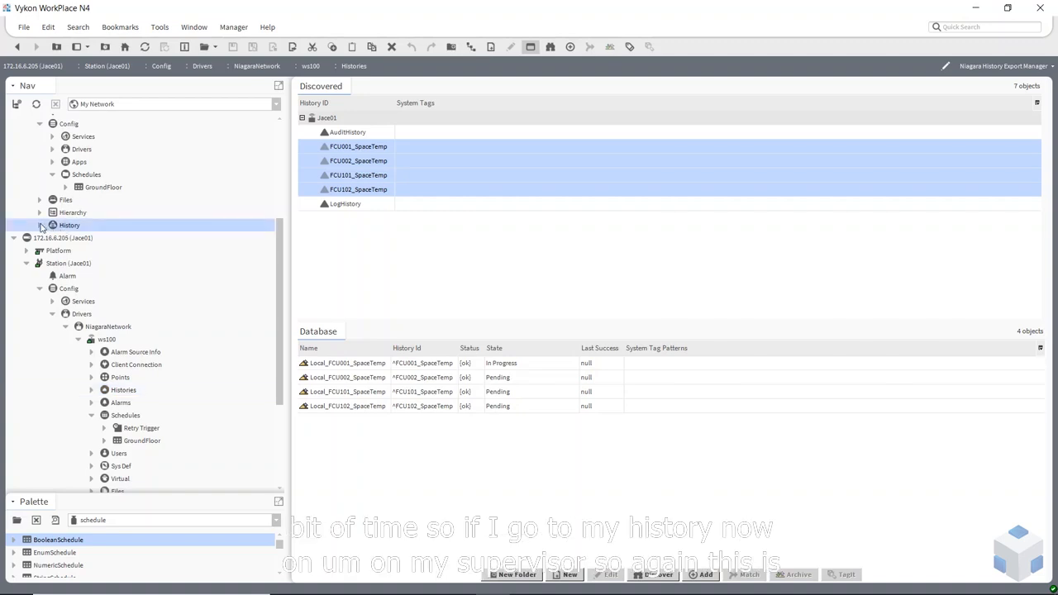
pyautogui.click(13, 239)
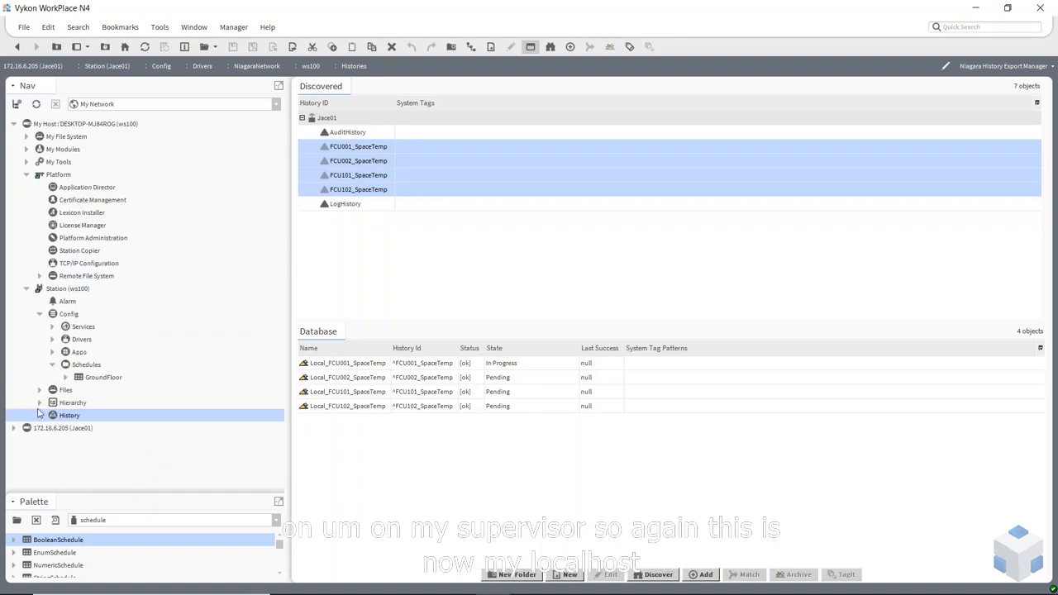
pyautogui.click(39, 416)
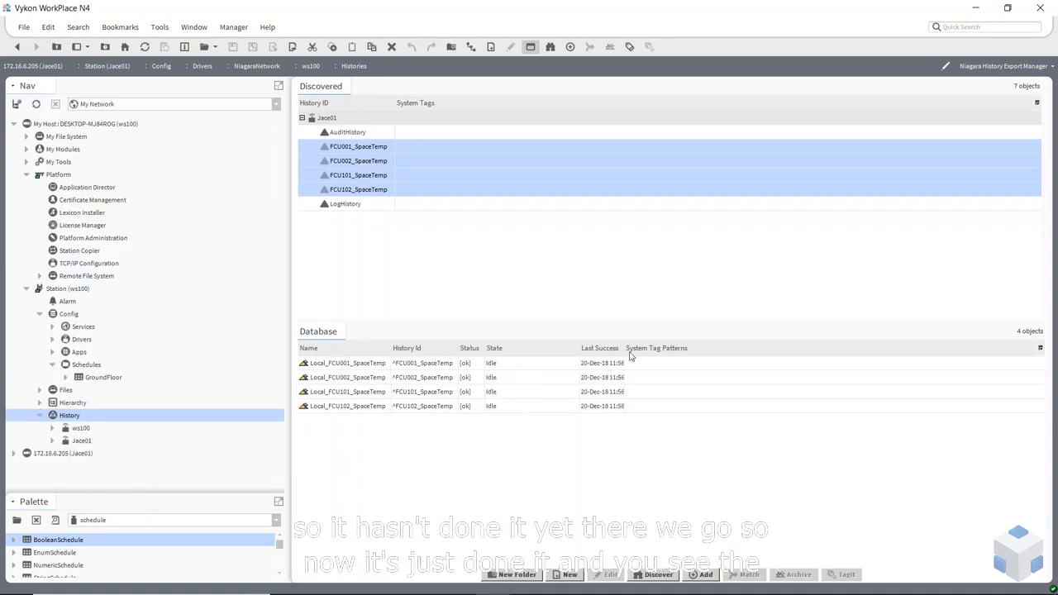
pyautogui.moveTo(627, 350); pyautogui.dragTo(715, 349)
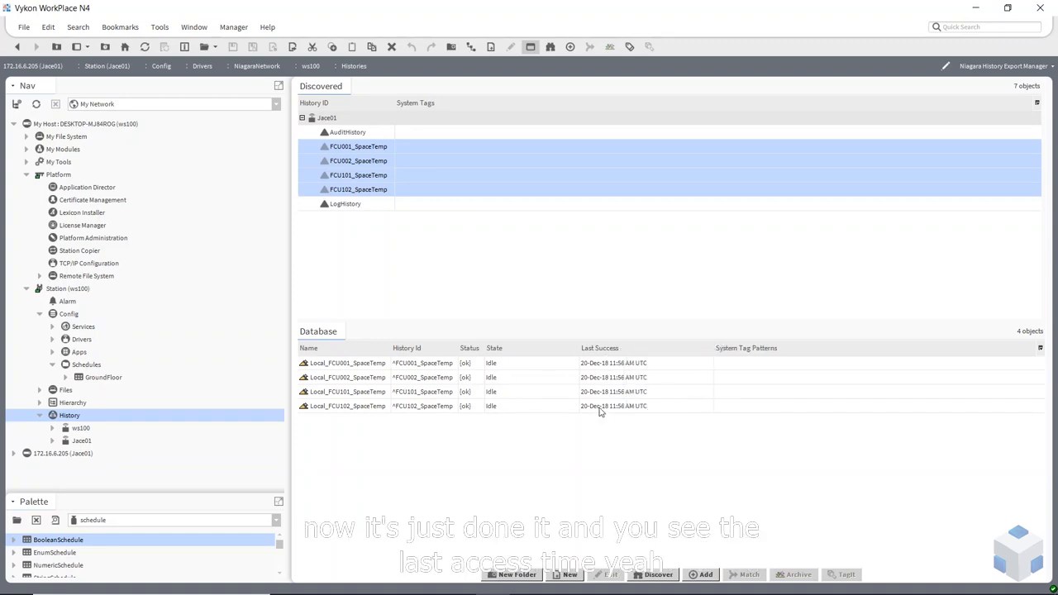
pyautogui.click(76, 444)
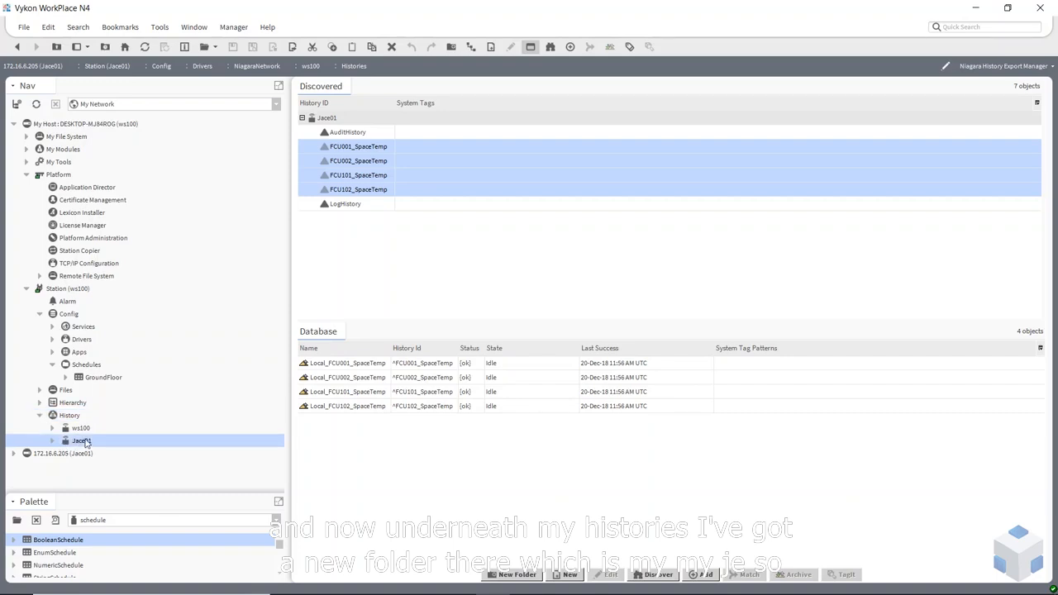
pyautogui.click(53, 441)
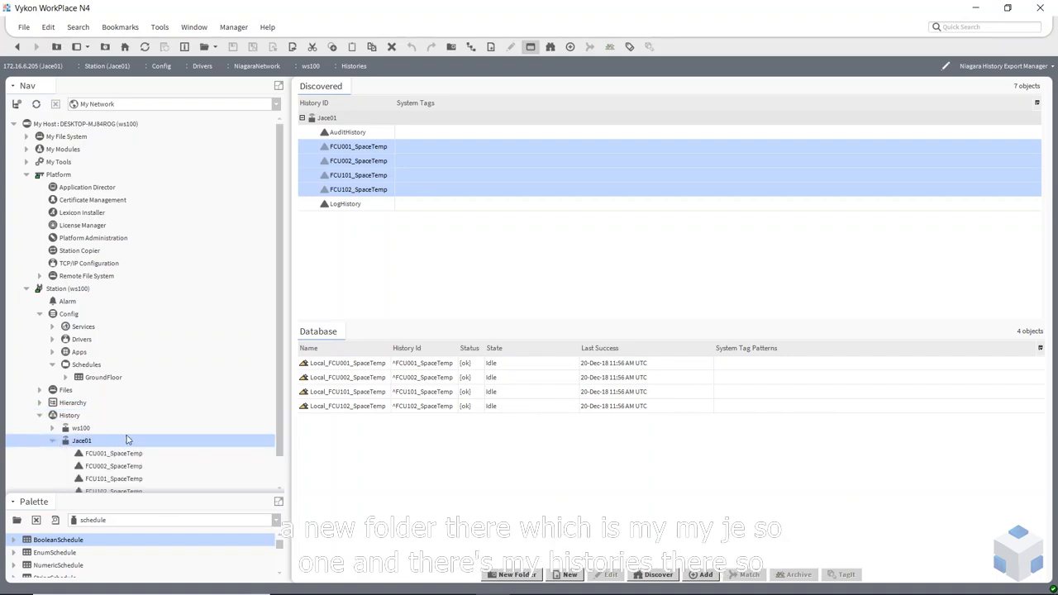
pyautogui.click(116, 428)
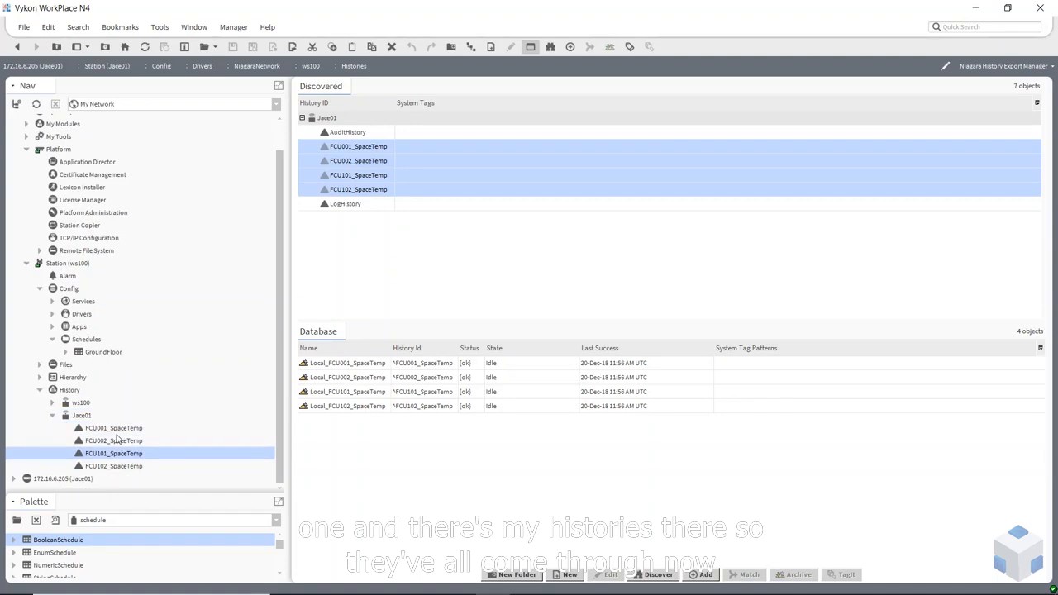
pyautogui.click(51, 417)
pyautogui.click(40, 415)
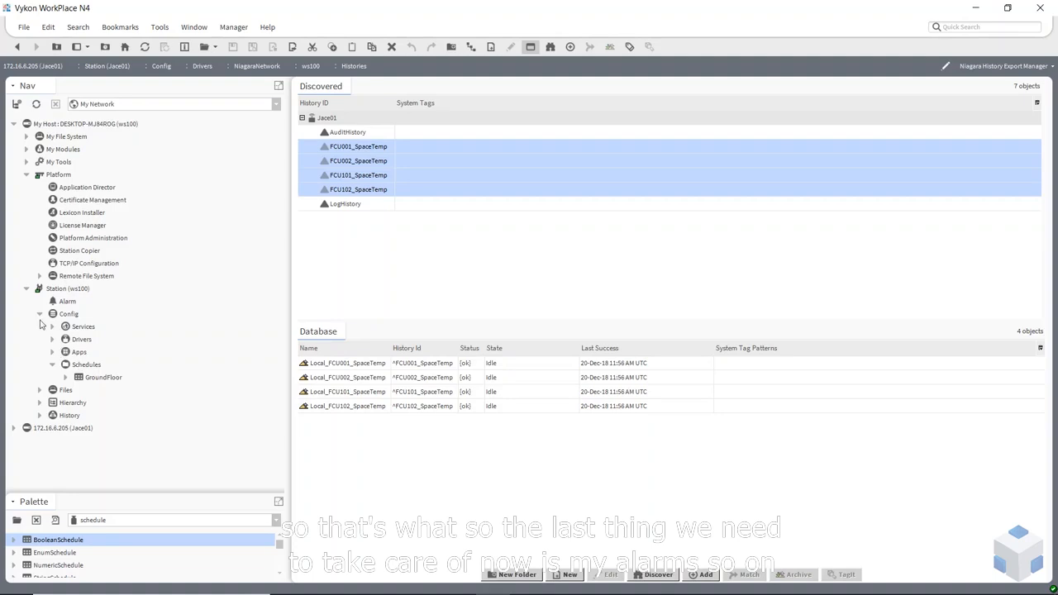
# Open the wire sheet of Jace01's AlarmService under Config > Services
pyautogui.click(13, 429)
pyautogui.scroll(-4, 60, 357)
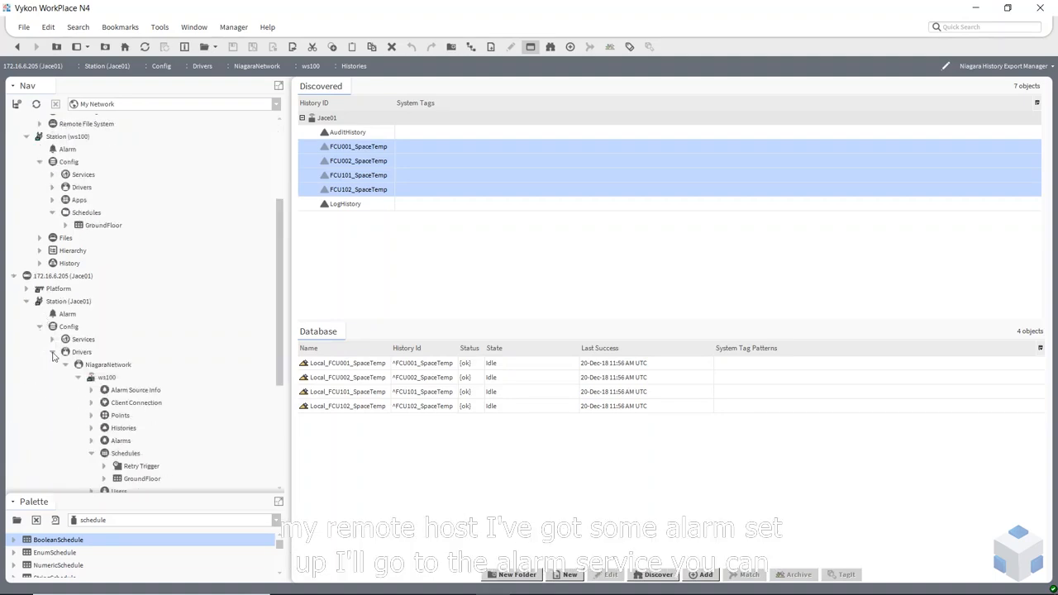
pyautogui.click(53, 353)
pyautogui.click(54, 353)
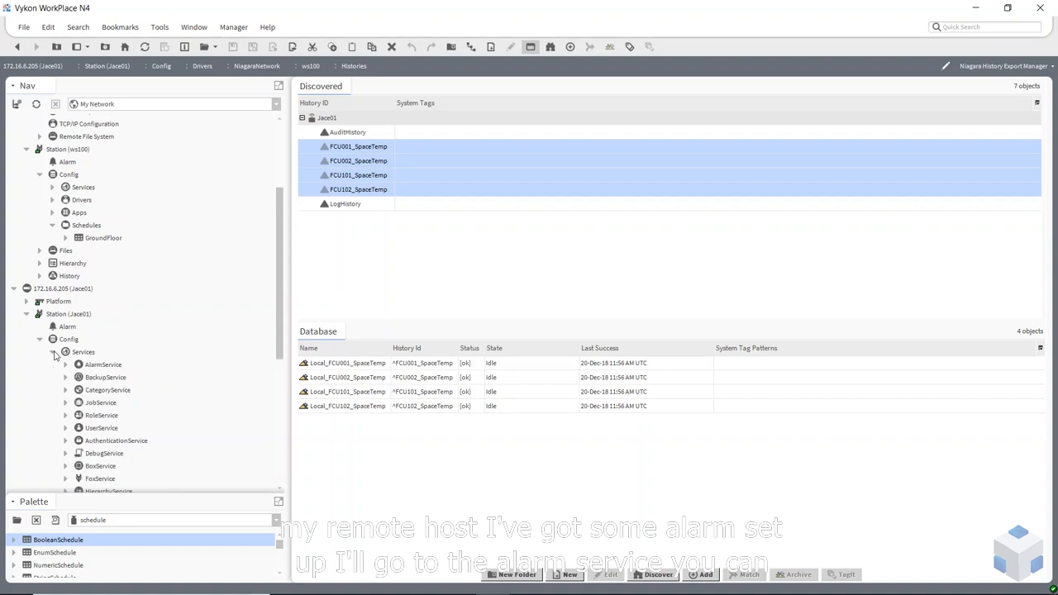
pyautogui.doubleClick(102, 364)
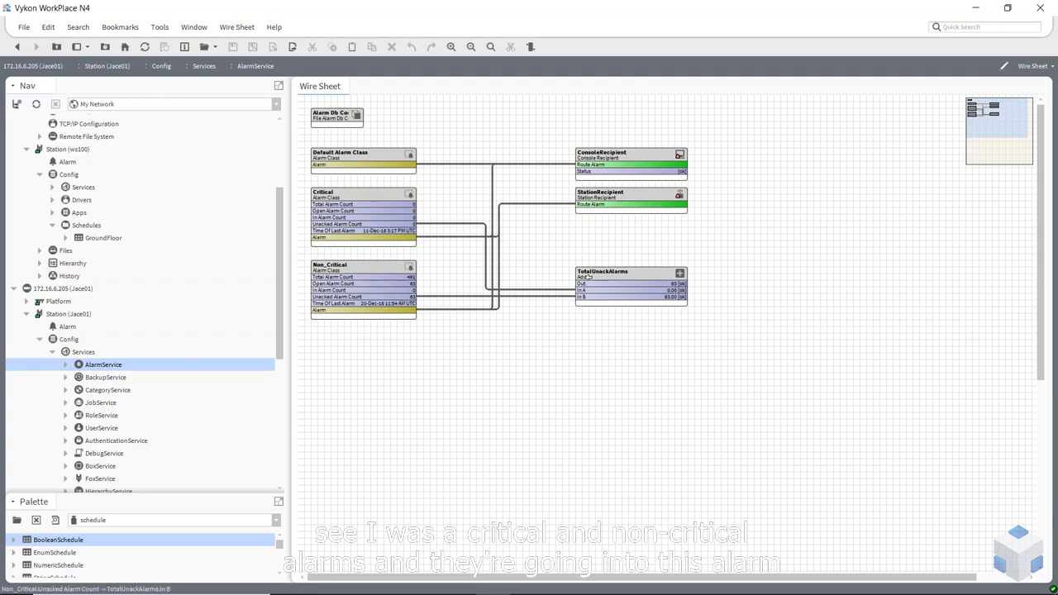
# Check the ConsoleRecipient alarm list, then open the StationRecipient's property sheet
pyautogui.doubleClick(622, 165)
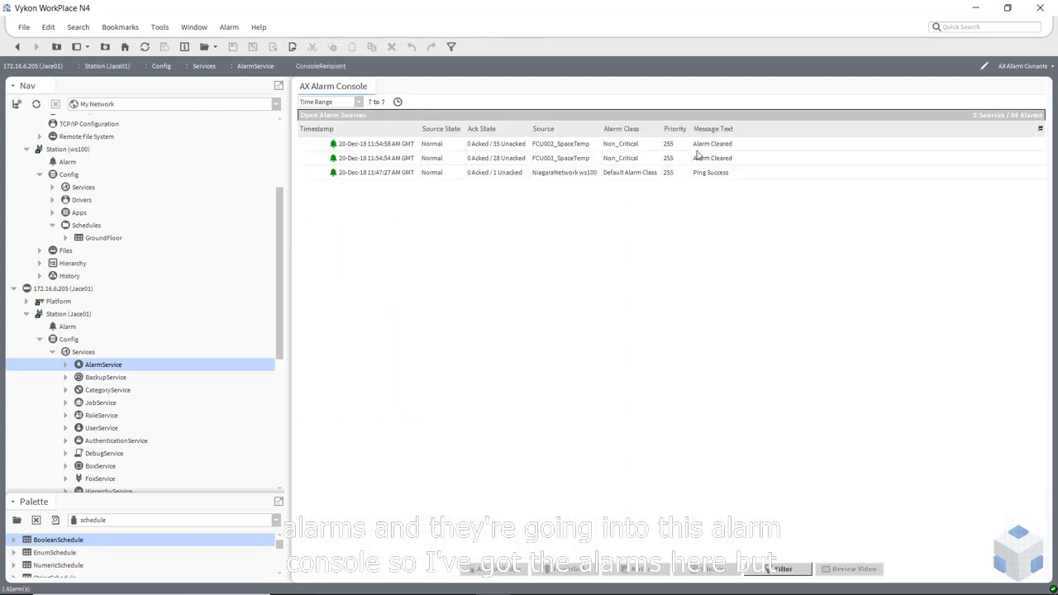
pyautogui.click(16, 46)
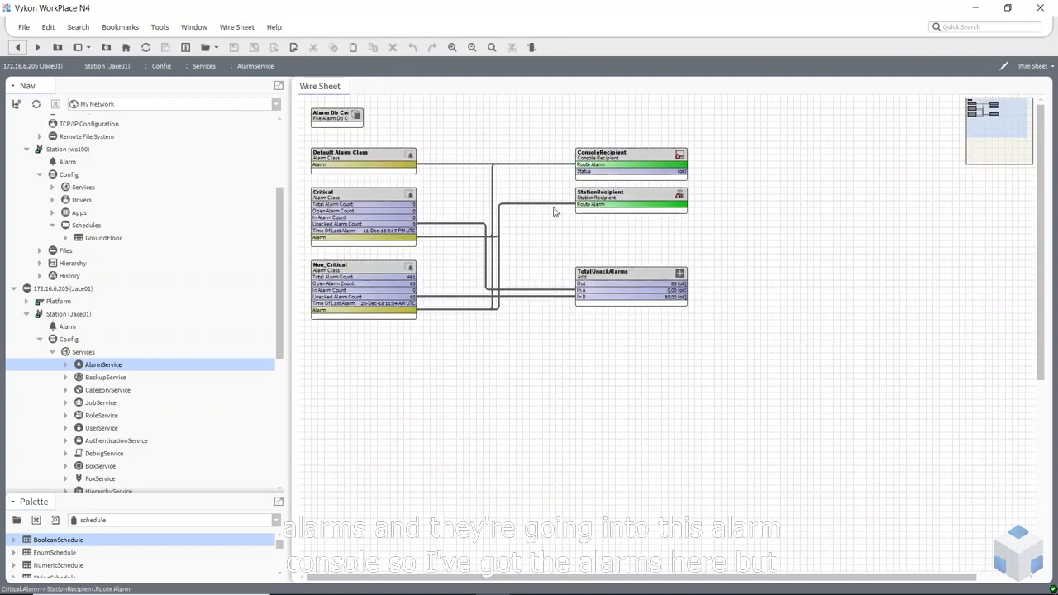
pyautogui.click(632, 199)
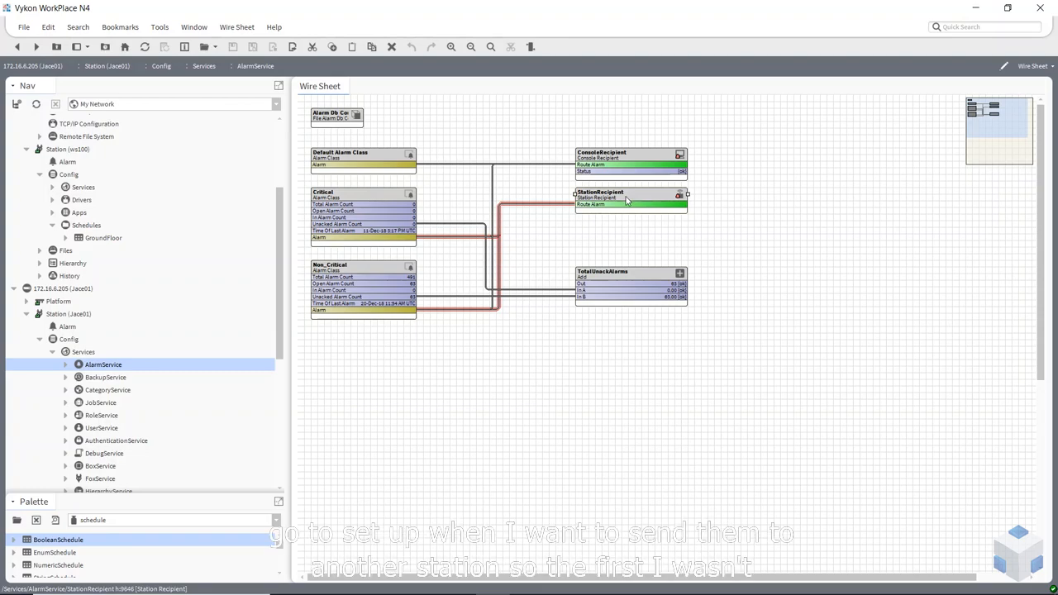
pyautogui.doubleClick(626, 200)
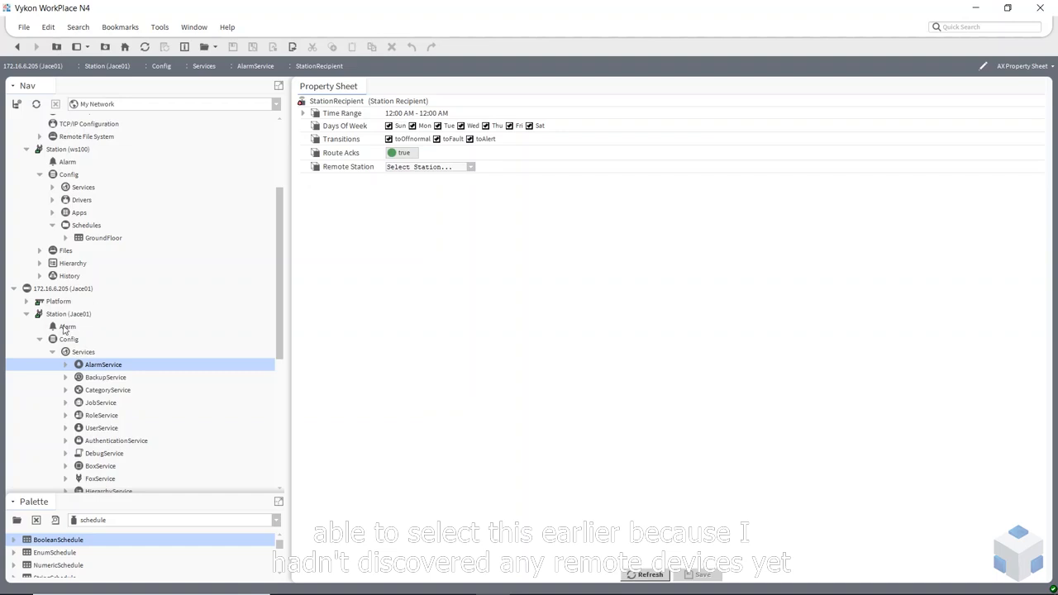
# Set Jace01's StationRecipient Remote Station to ws100 and save it
pyautogui.click(471, 168)
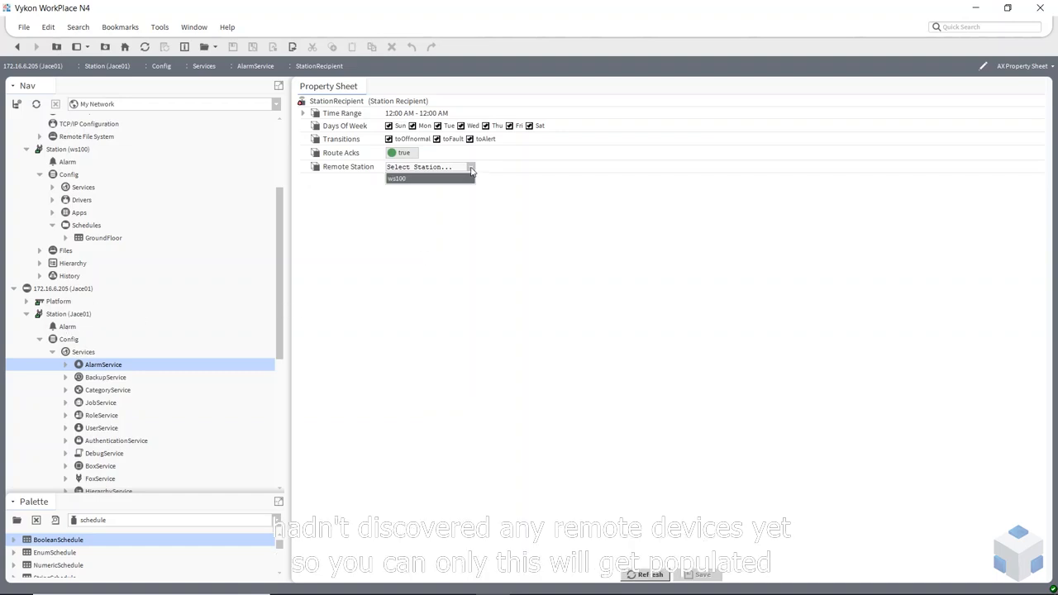
pyautogui.click(396, 179)
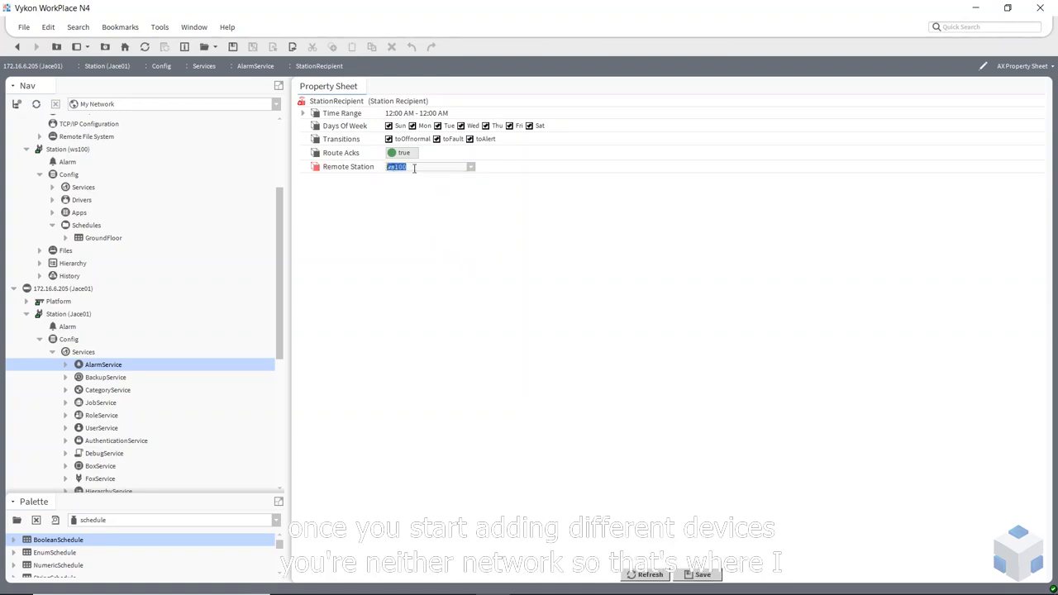
pyautogui.click(698, 573)
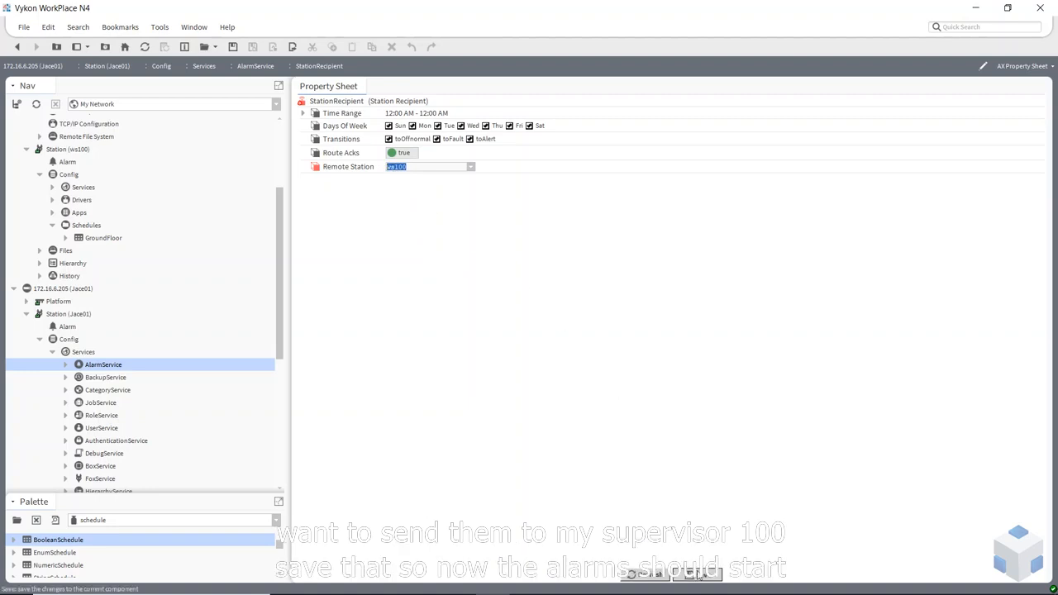
pyautogui.click(52, 352)
# Open the AlarmService wire sheet under ws100's Services
pyautogui.click(40, 339)
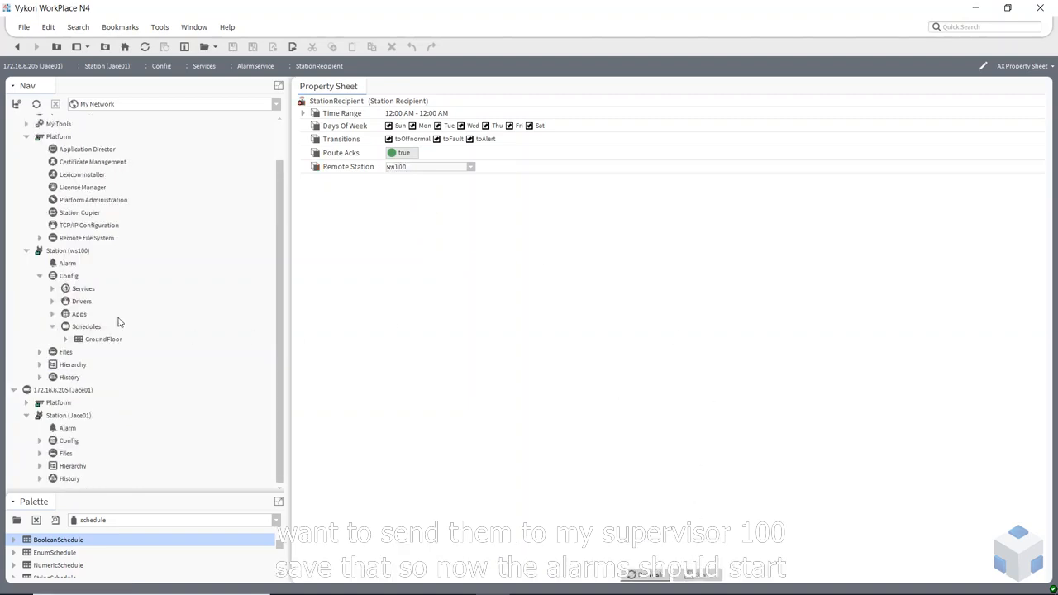
pyautogui.scroll(2, 118, 322)
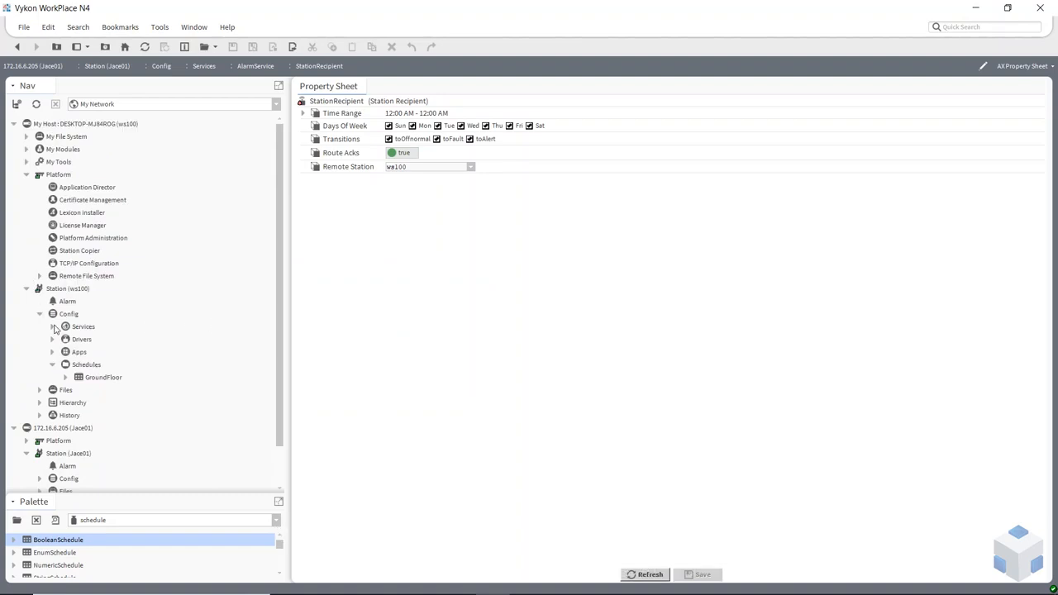
pyautogui.click(25, 176)
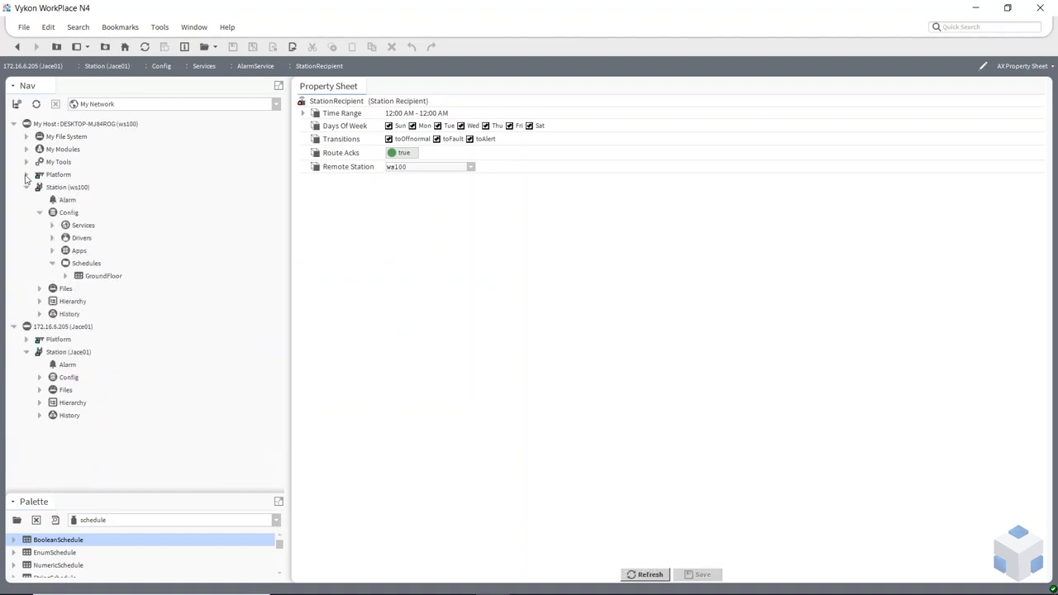
pyautogui.click(52, 226)
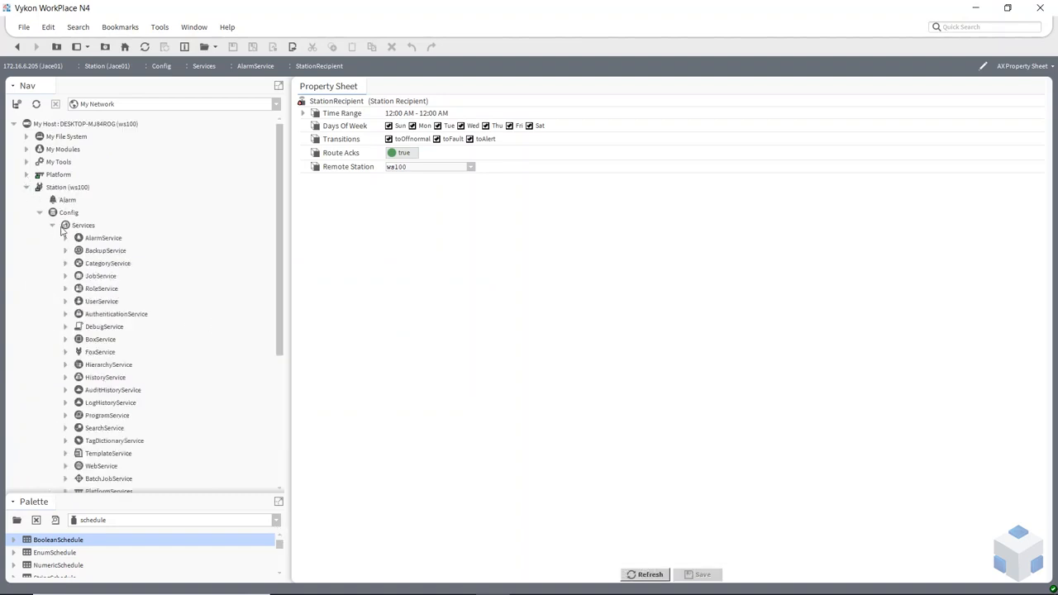
pyautogui.doubleClick(112, 240)
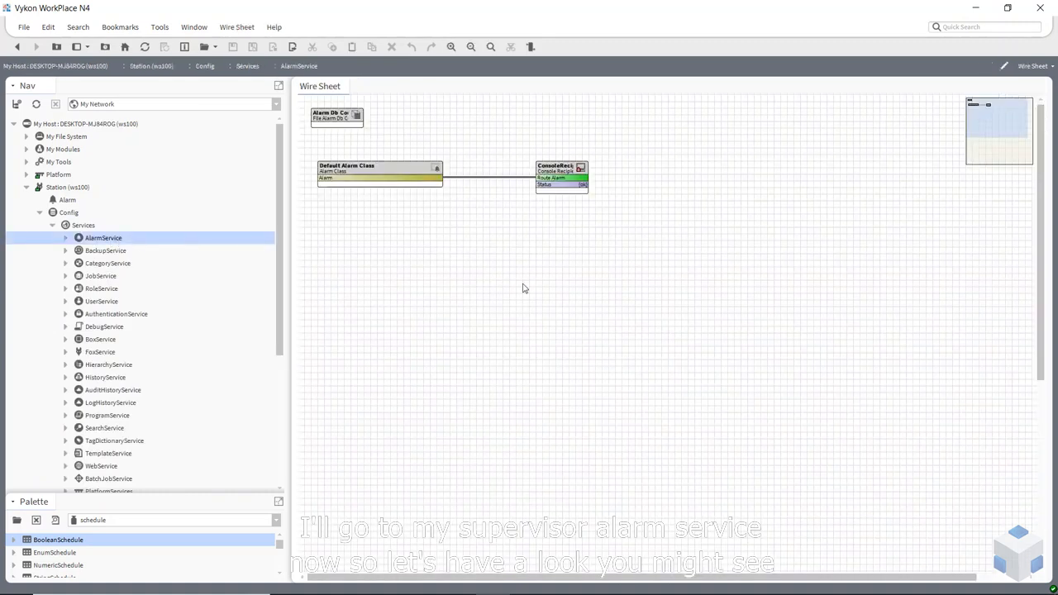
# Inspect the incoming Jace01:FCU001_SpaceTemp High Temperature alarm in ws100's console, then return to the wire sheet
pyautogui.click(362, 181)
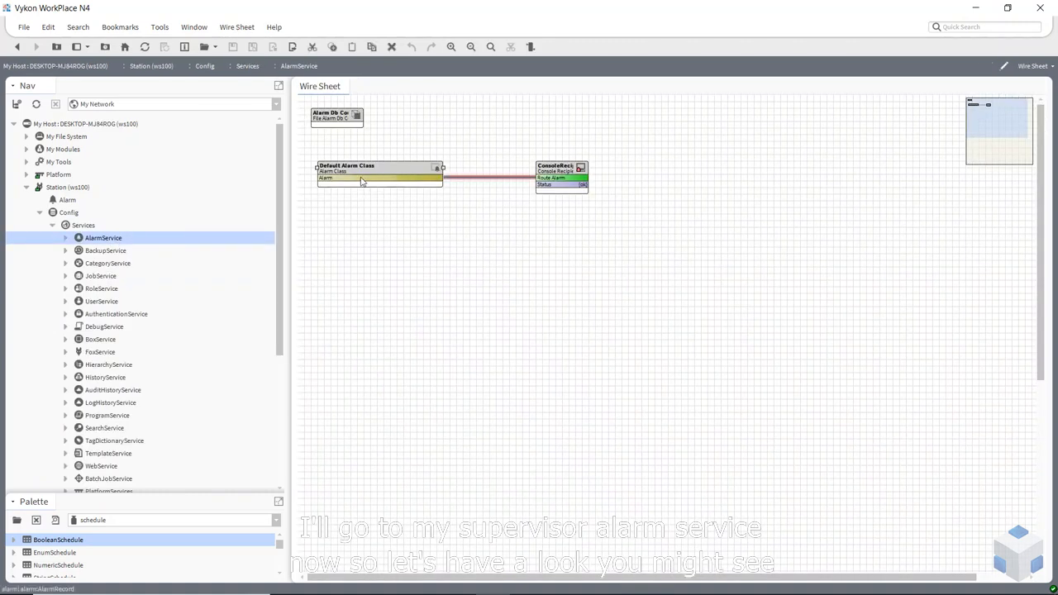
pyautogui.doubleClick(566, 170)
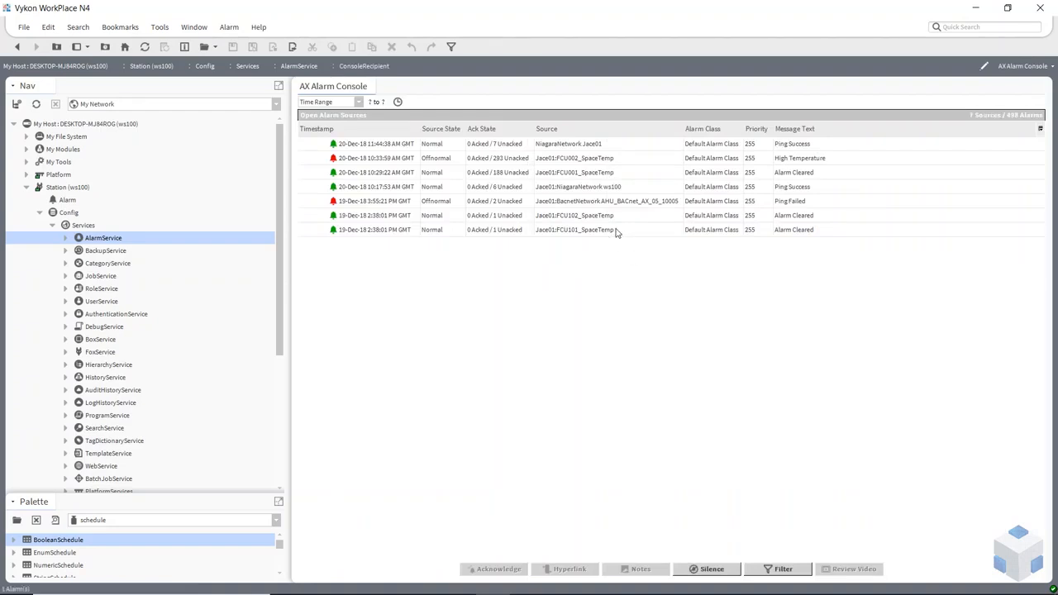
pyautogui.click(569, 163)
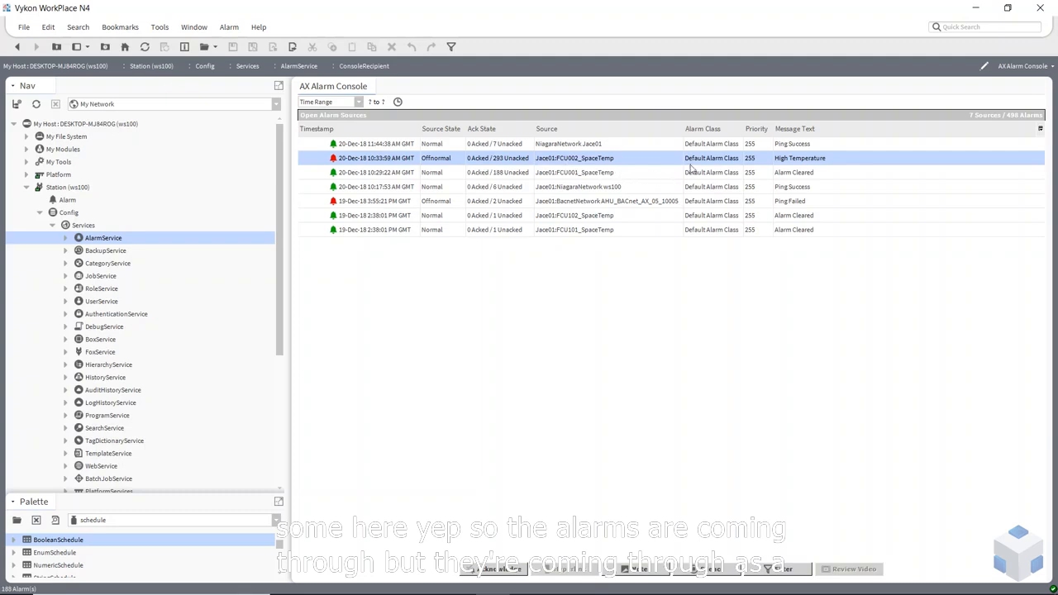
pyautogui.click(510, 173)
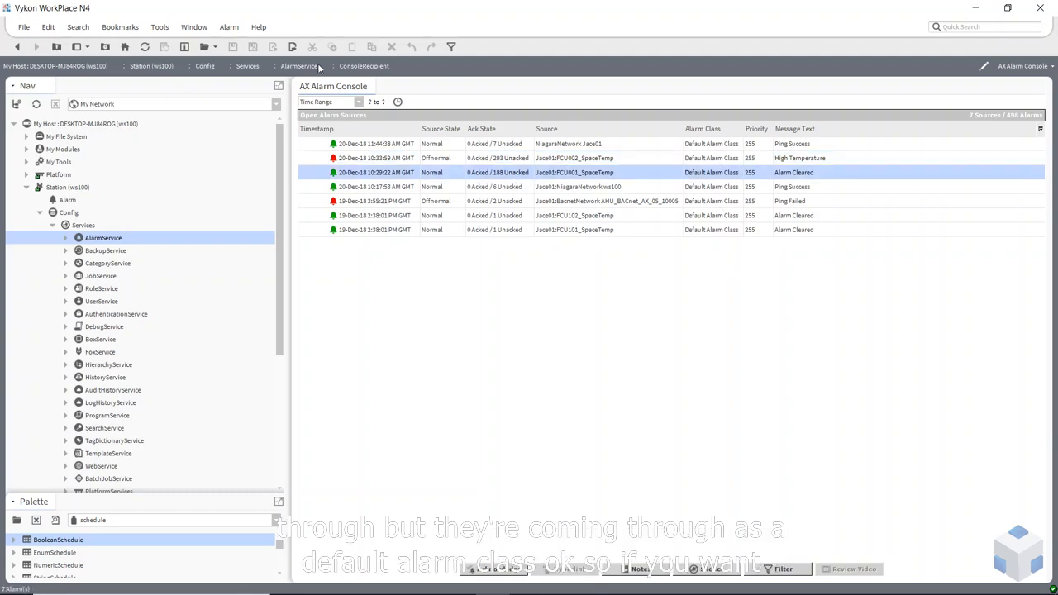
pyautogui.click(16, 49)
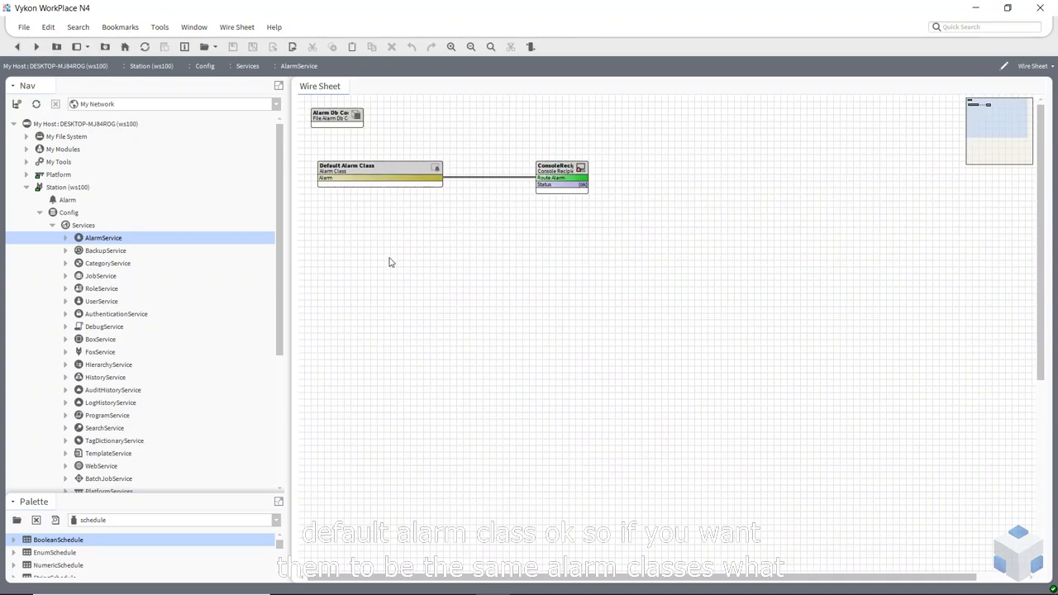
# Copy the Critical and Non_Critical alarm classes from Jace01's AlarmService
pyautogui.scroll(-5, 128, 372)
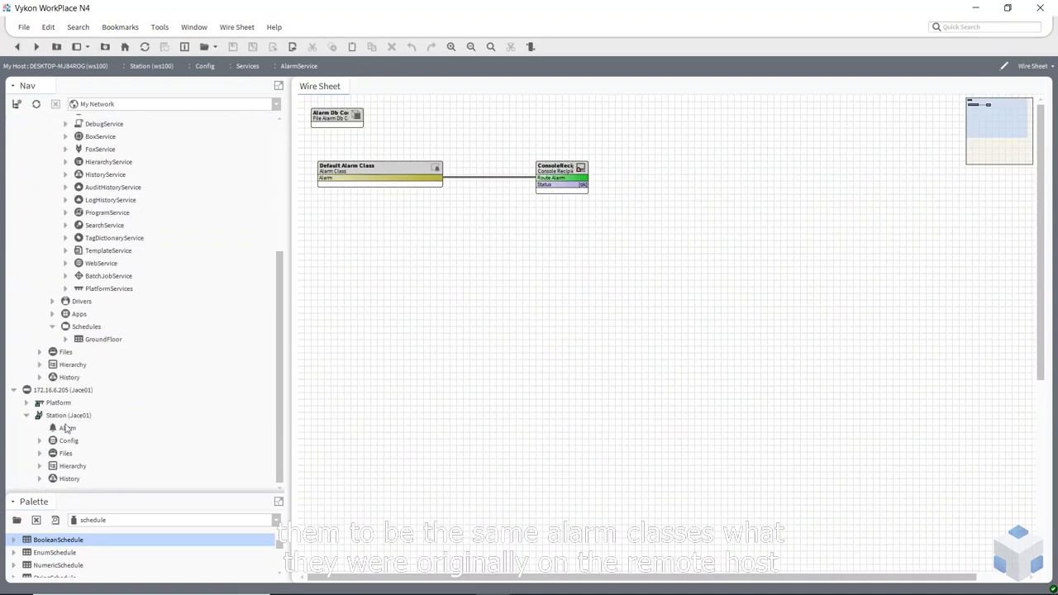
pyautogui.click(40, 441)
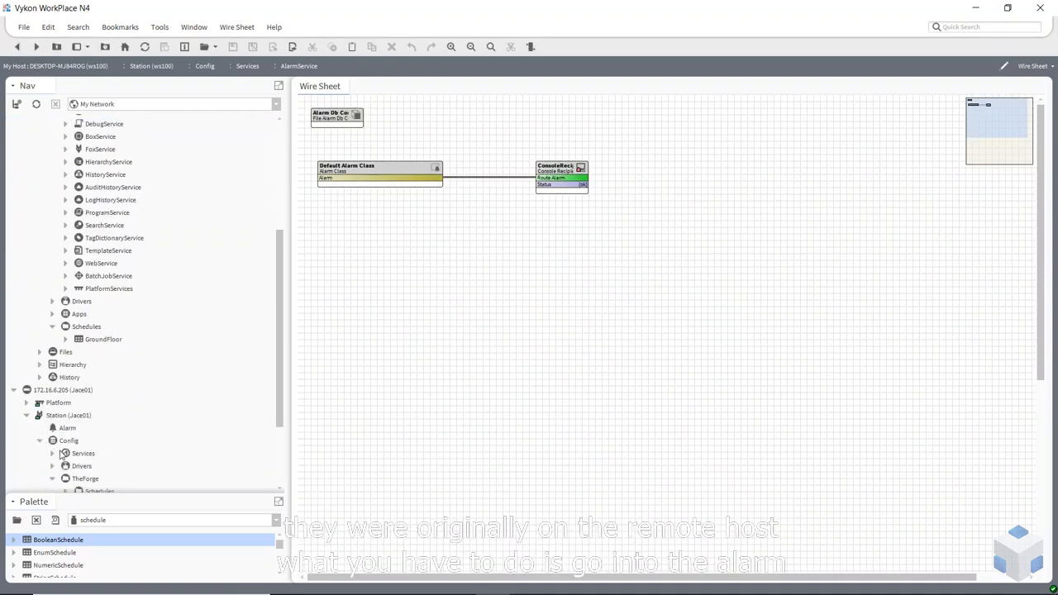
pyautogui.click(53, 453)
pyautogui.scroll(-3, 114, 386)
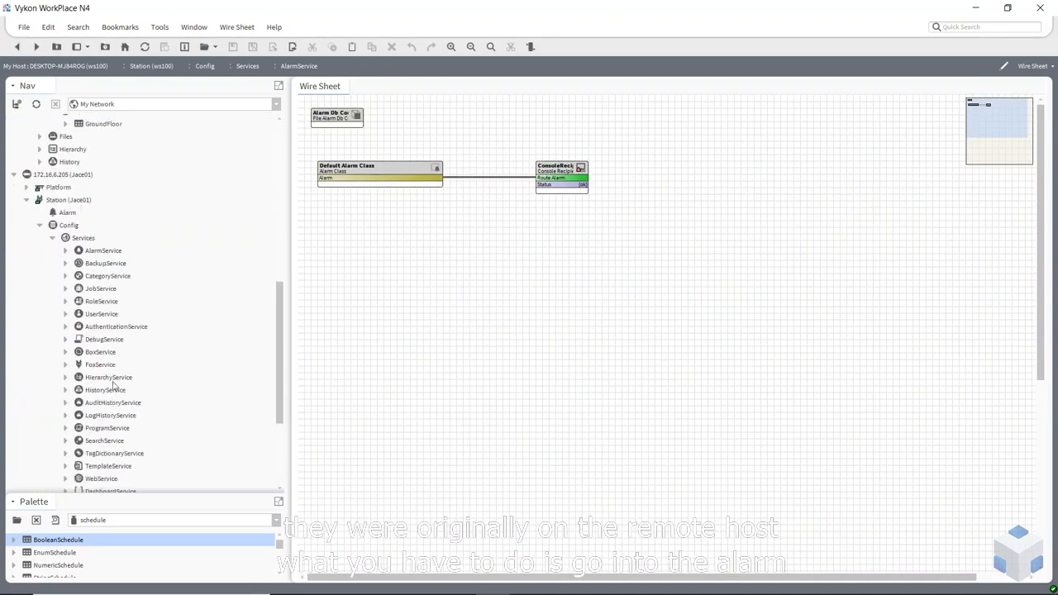
pyautogui.click(66, 252)
pyautogui.click(110, 280)
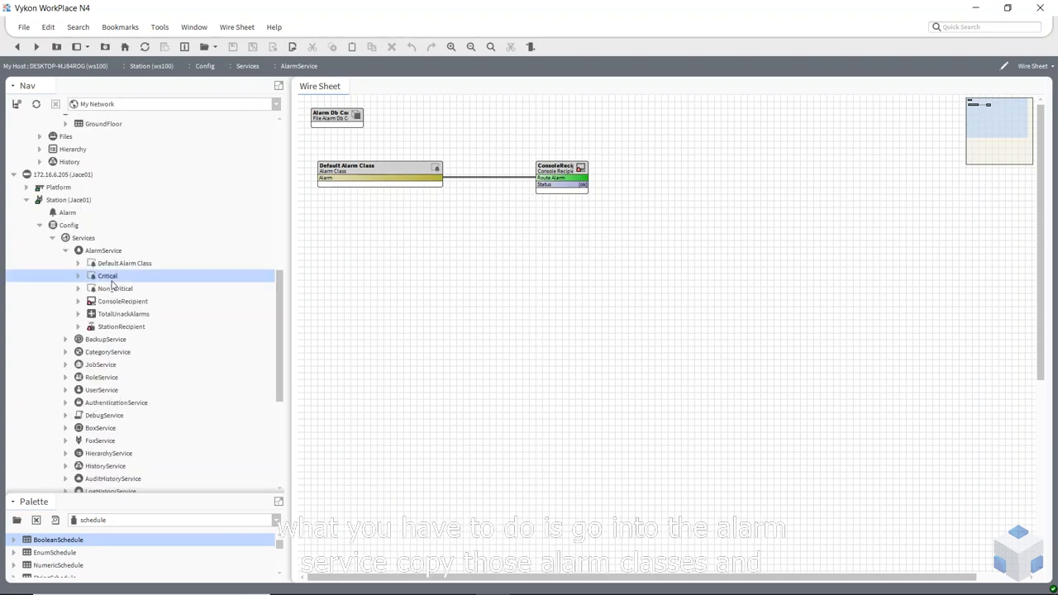
pyautogui.keyDown('shift'); pyautogui.click(113, 289); pyautogui.keyUp('shift')
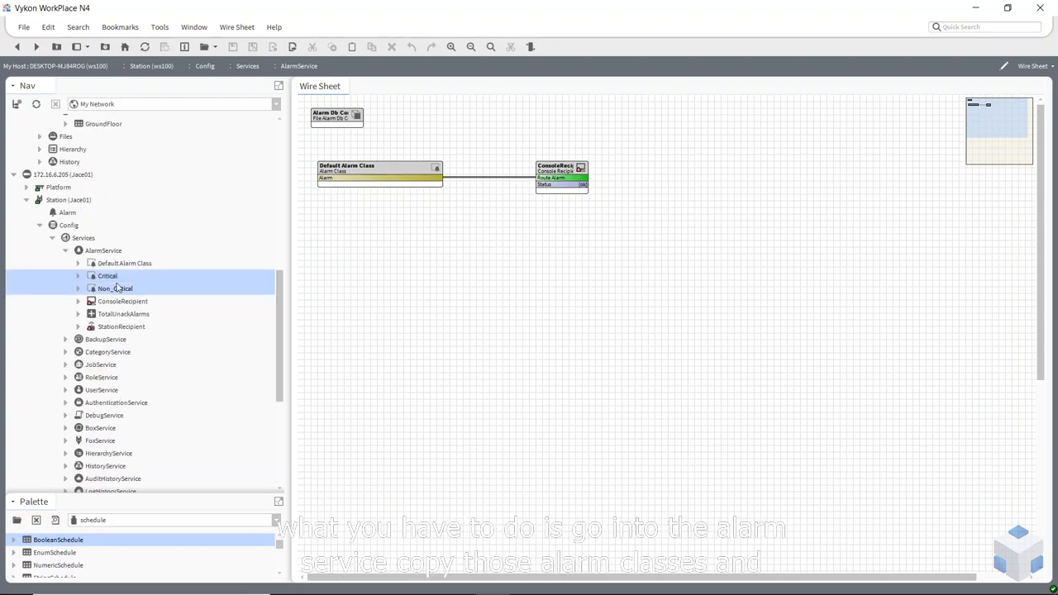
pyautogui.rightClick(101, 281)
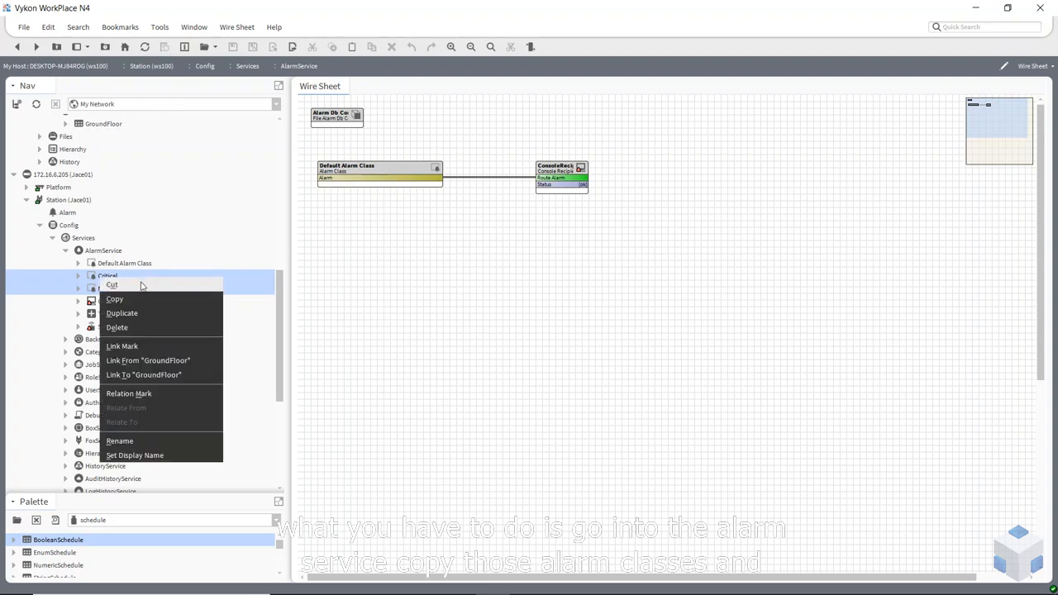
pyautogui.click(109, 297)
# Paste both classes onto ws100's AlarmService wire sheet and link each Alarm to ConsoleRecipient's Route Alarm
pyautogui.rightClick(361, 246)
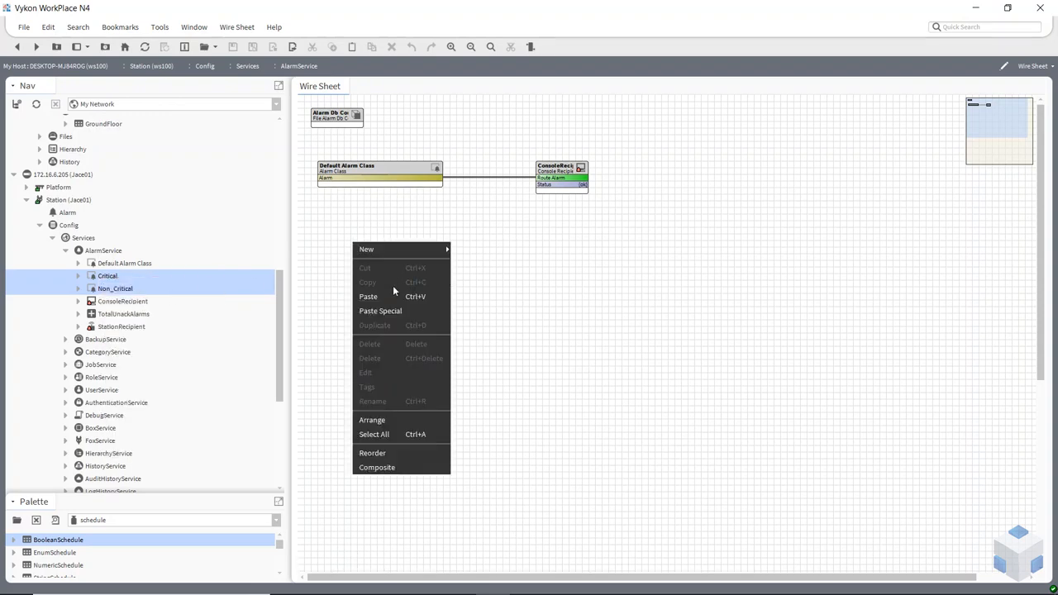
pyautogui.click(388, 296)
pyautogui.moveTo(408, 257); pyautogui.dragTo(375, 217)
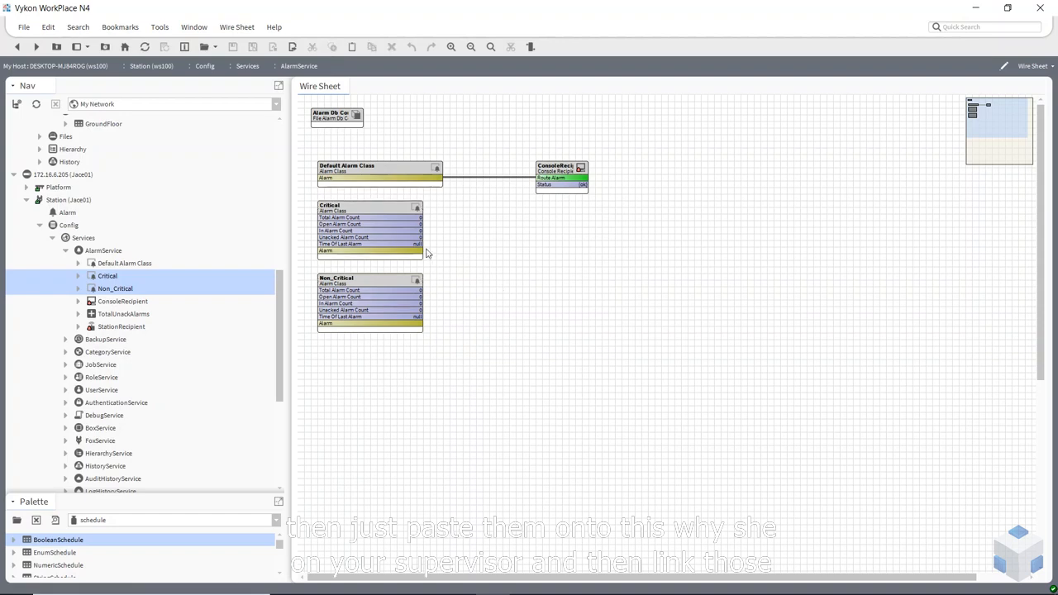
pyautogui.moveTo(418, 250); pyautogui.dragTo(546, 178)
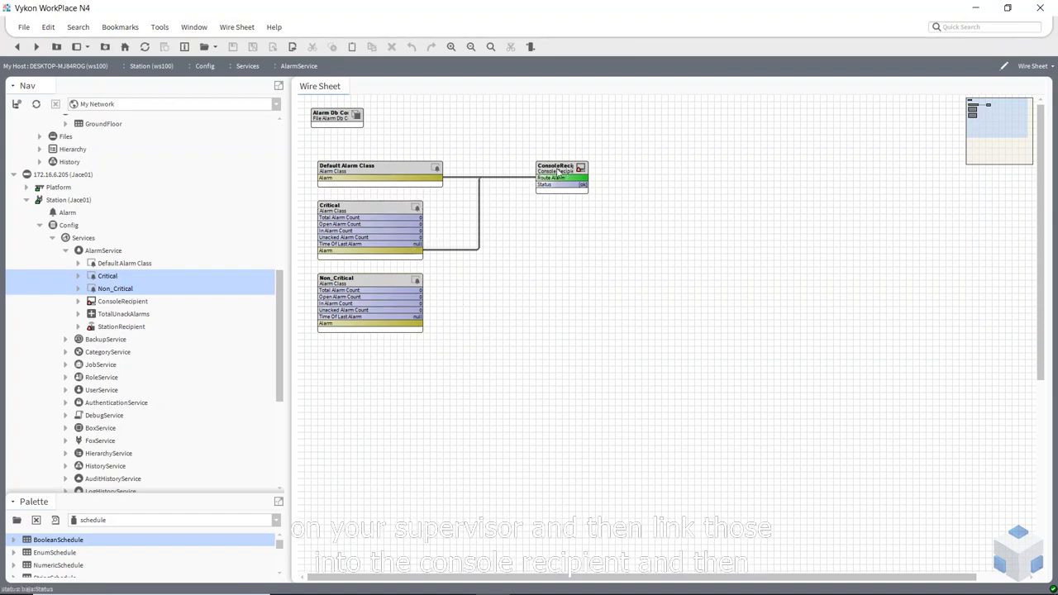
pyautogui.click(587, 170)
pyautogui.moveTo(659, 166); pyautogui.dragTo(661, 166)
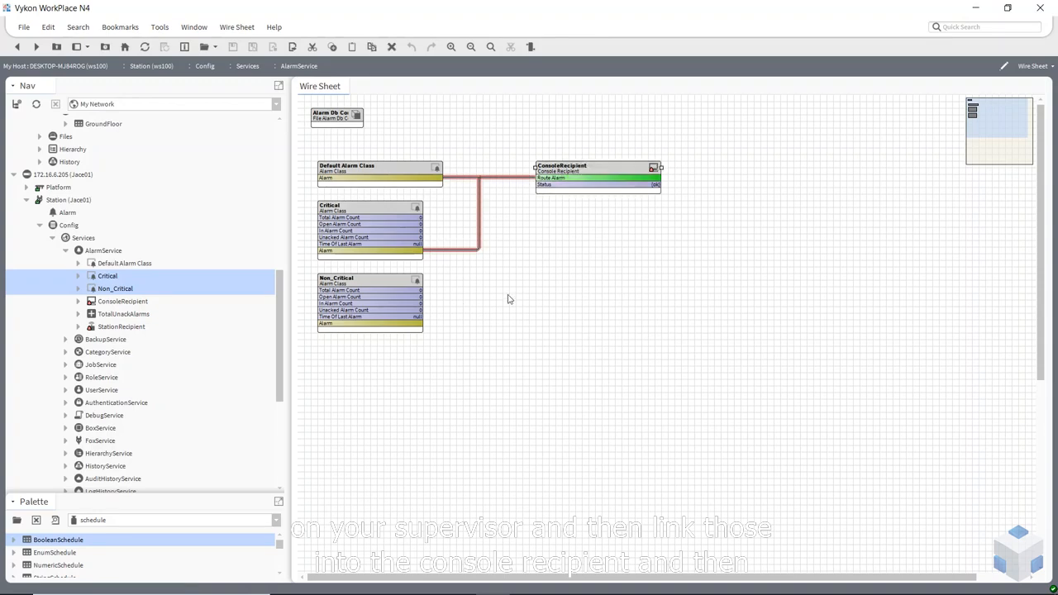
pyautogui.moveTo(413, 323); pyautogui.dragTo(545, 178)
pyautogui.click(533, 305)
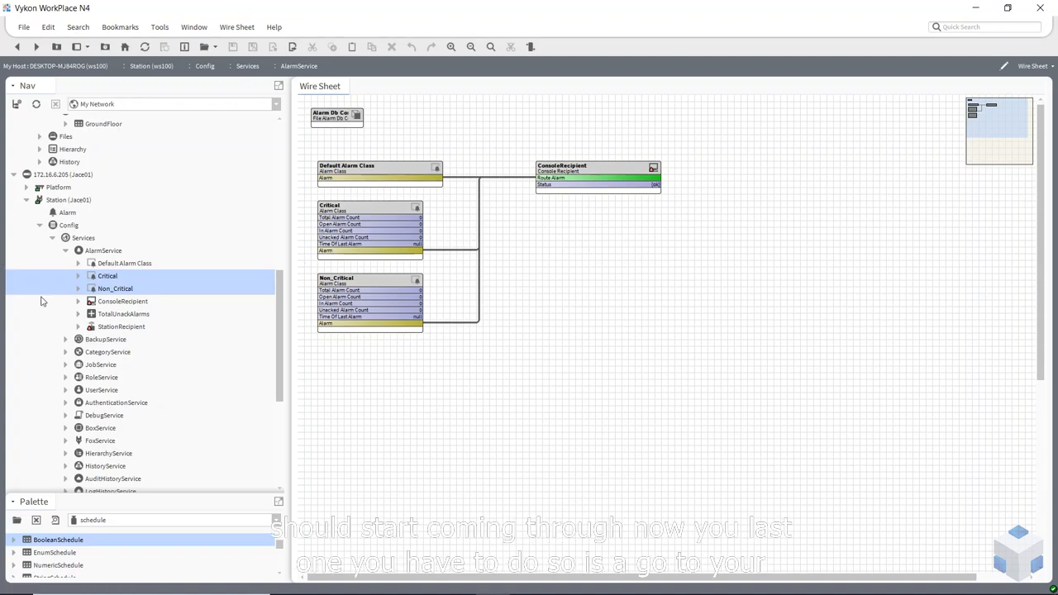
# Open the Alarms extension of Jace01 under ws100's Drivers > NiagaraNetwork
pyautogui.click(66, 250)
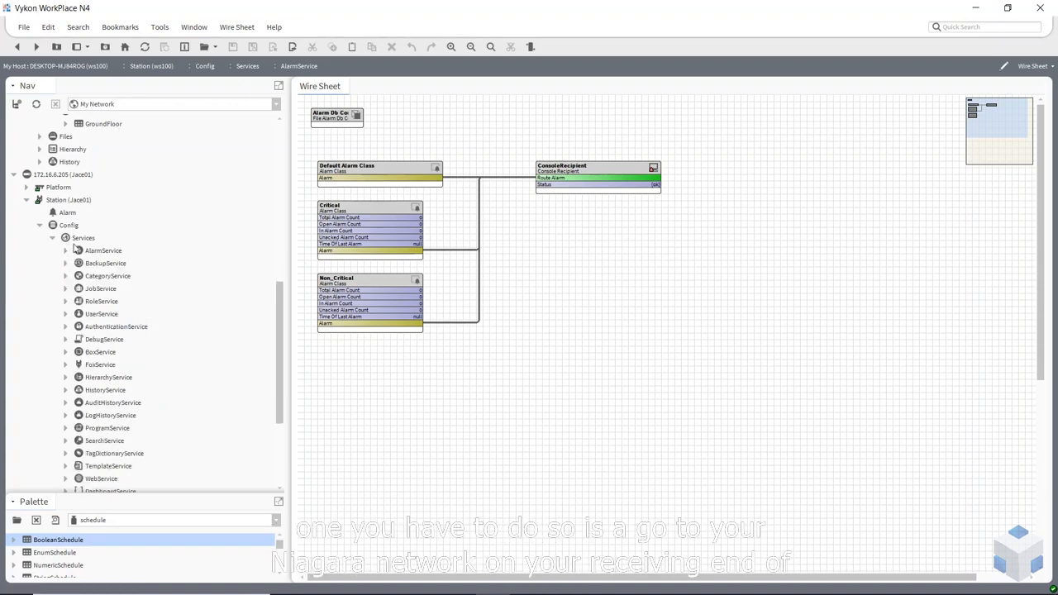
pyautogui.scroll(-8, 71, 248)
pyautogui.scroll(2, 99, 261)
pyautogui.scroll(8, 103, 263)
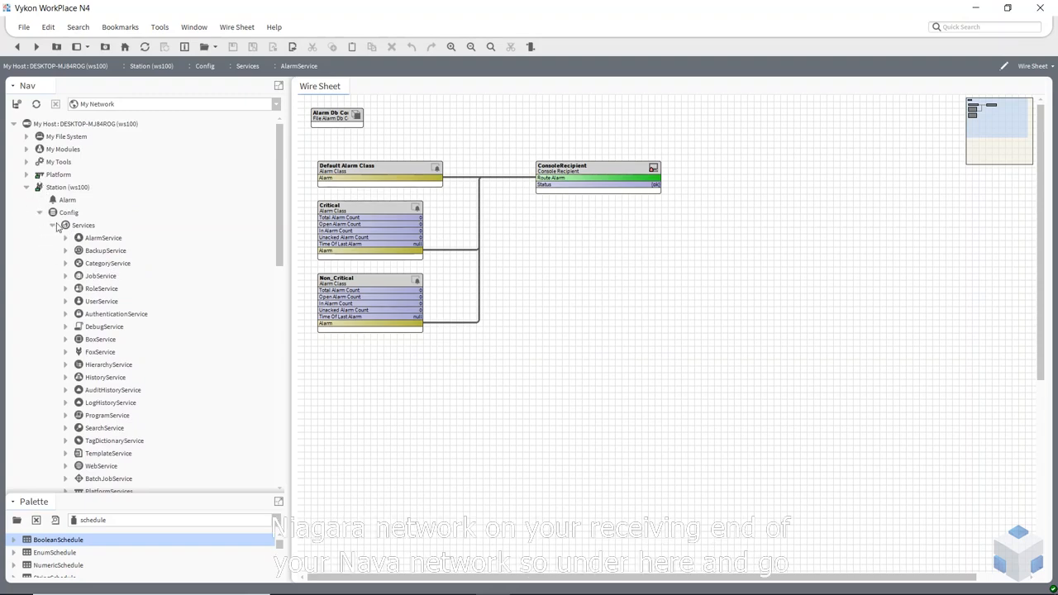
pyautogui.click(53, 226)
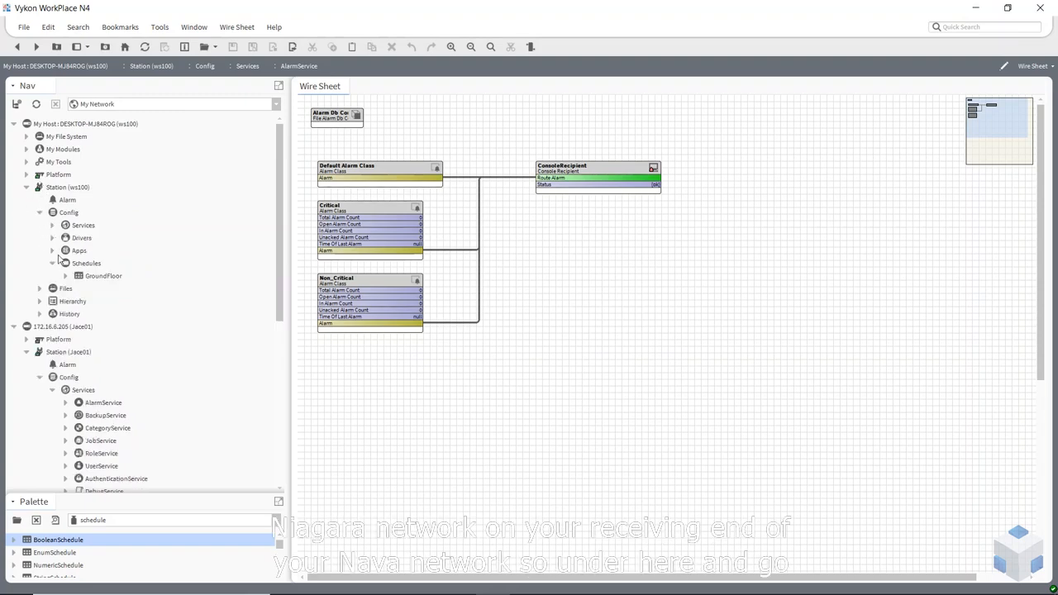
pyautogui.click(53, 238)
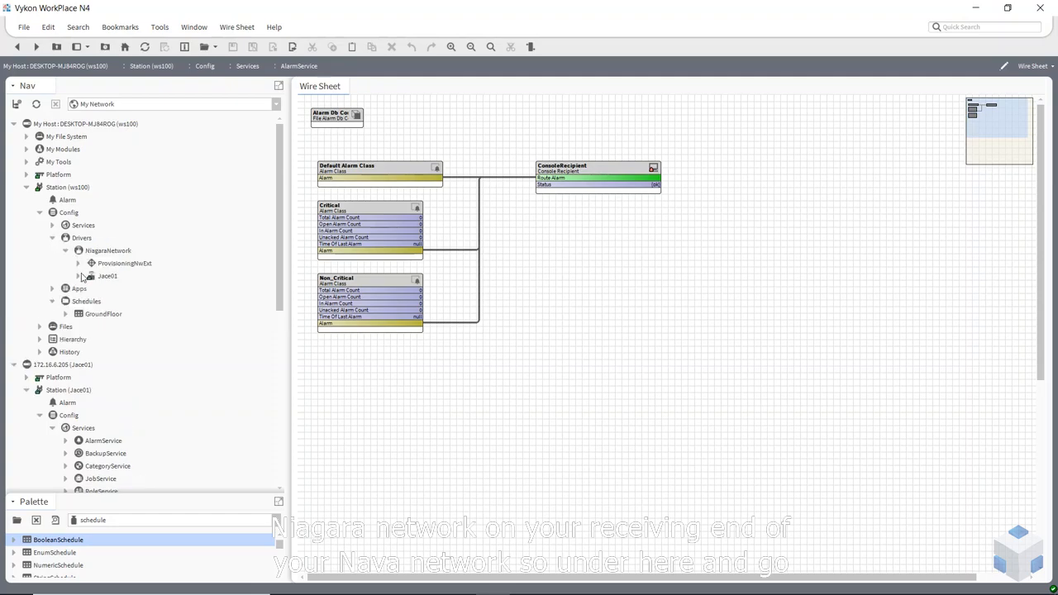
pyautogui.click(78, 276)
pyautogui.scroll(-2, 126, 255)
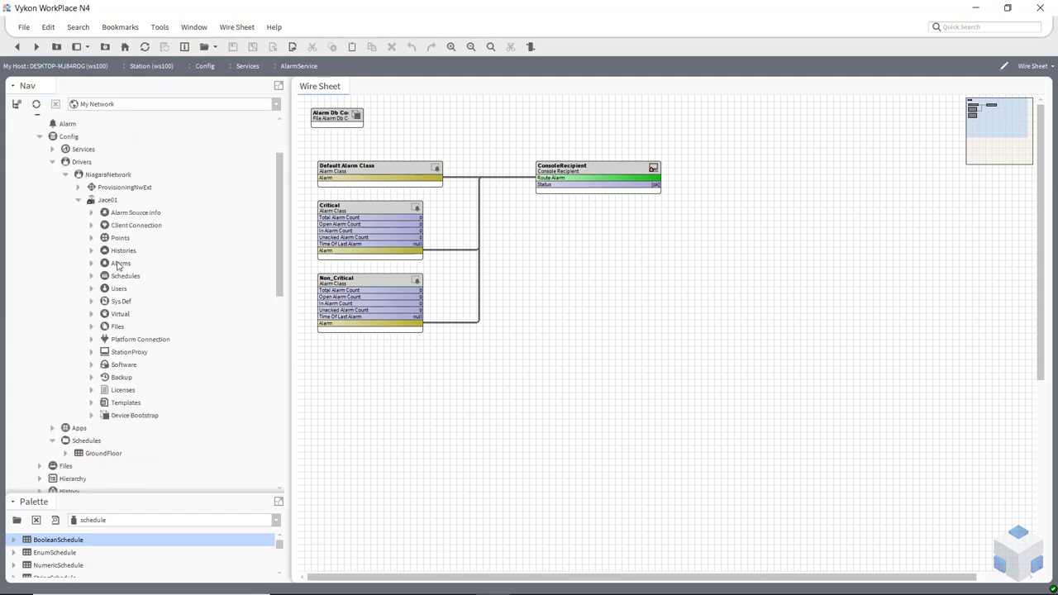
pyautogui.click(116, 264)
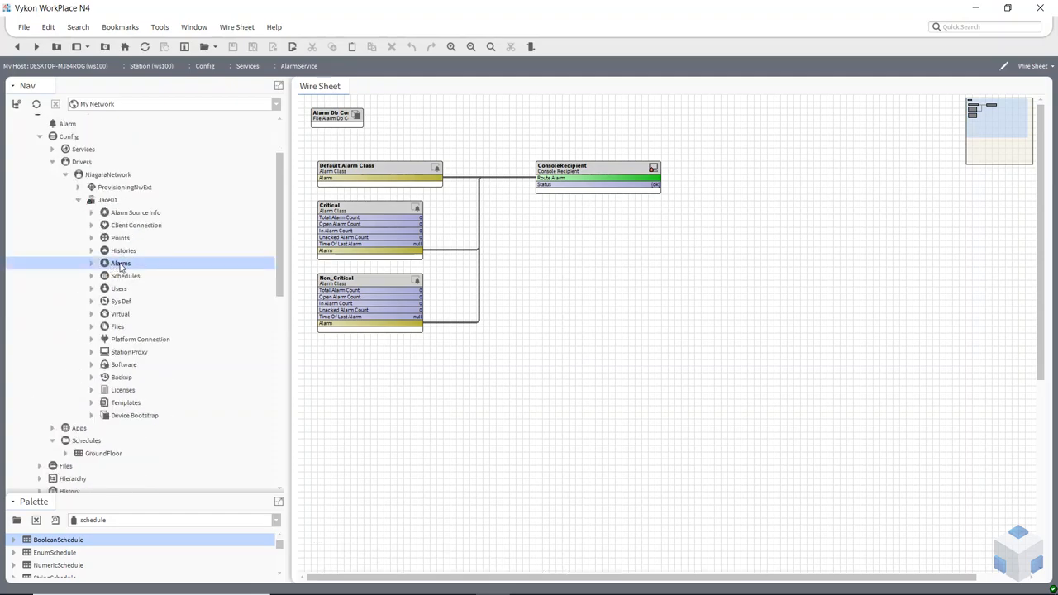
pyautogui.doubleClick(121, 264)
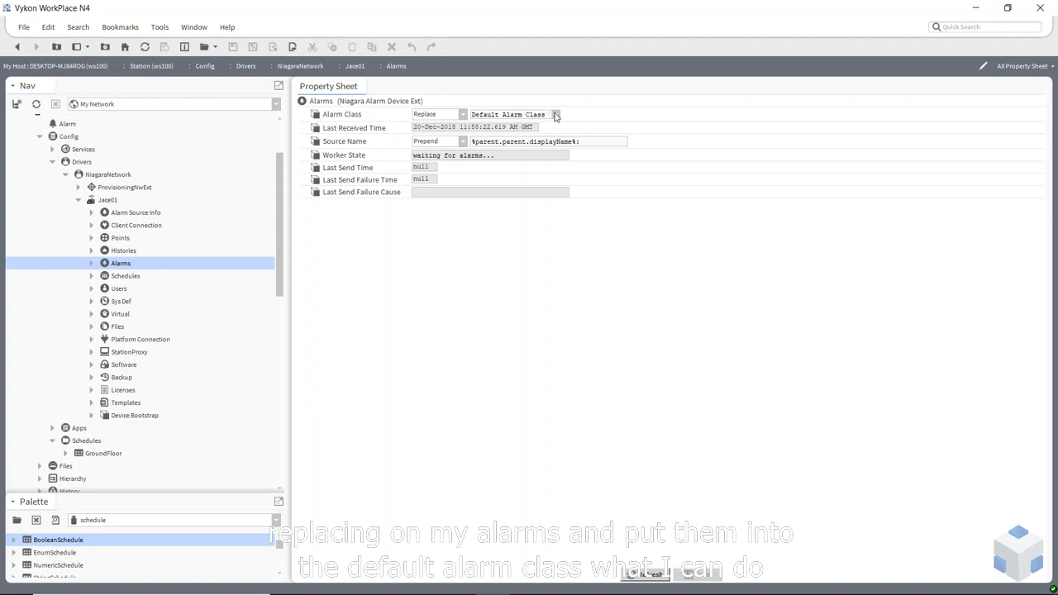
# Set the Alarm Class to Use Existing and save the change
pyautogui.click(463, 116)
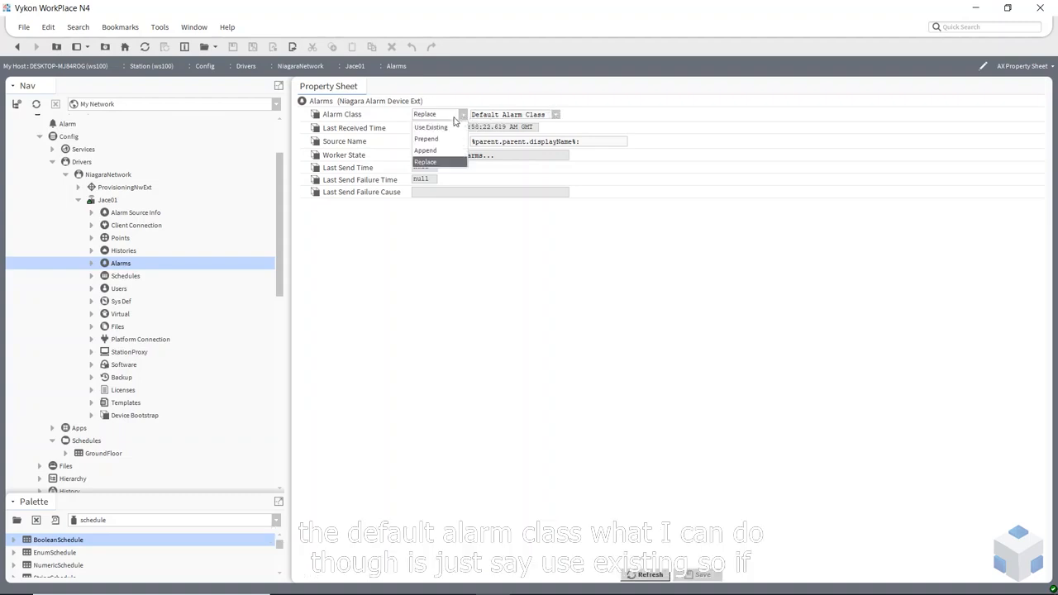
pyautogui.click(436, 128)
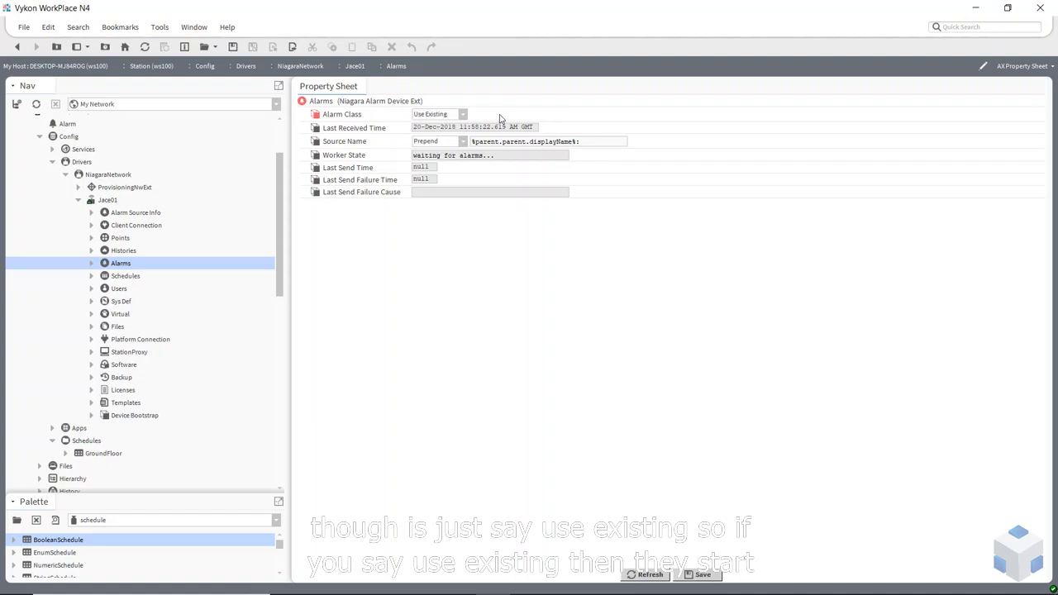
pyautogui.click(701, 570)
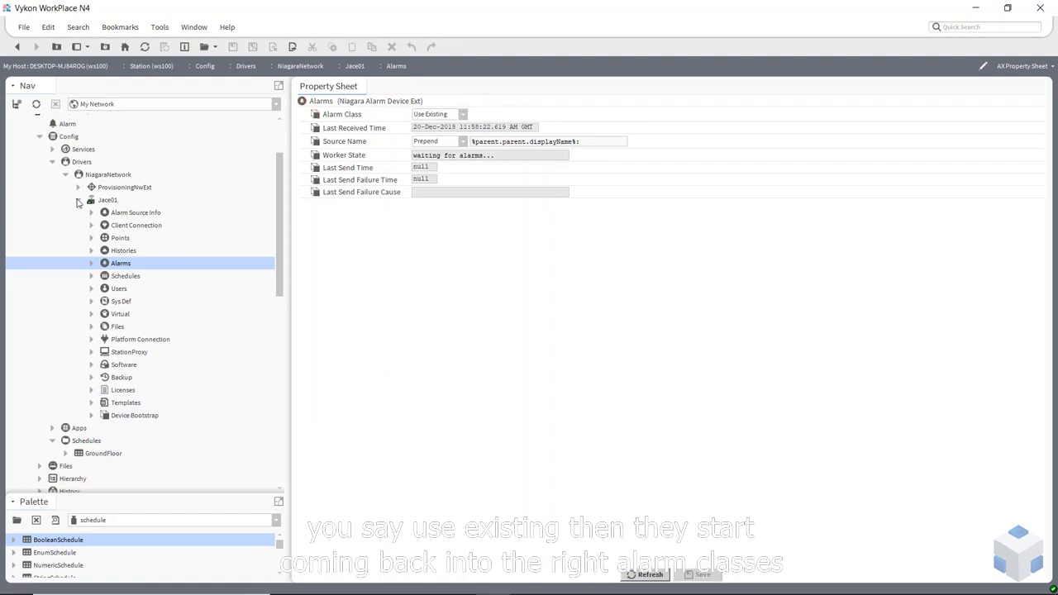
pyautogui.click(78, 201)
pyautogui.scroll(2, 103, 233)
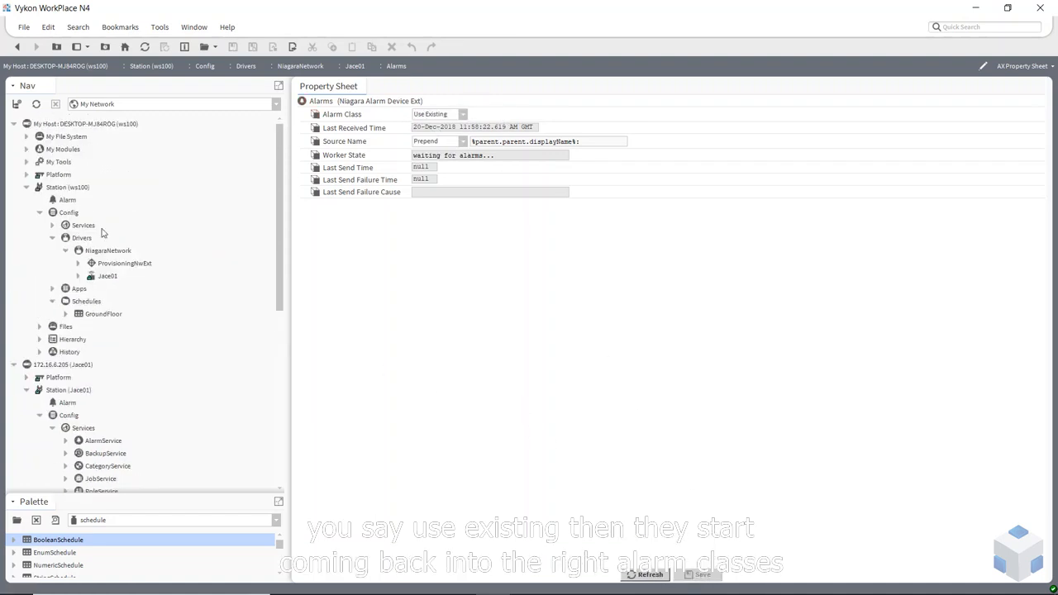
# Open ws100's AlarmService wire sheet to watch Non_Critical's received alarm count
pyautogui.click(53, 226)
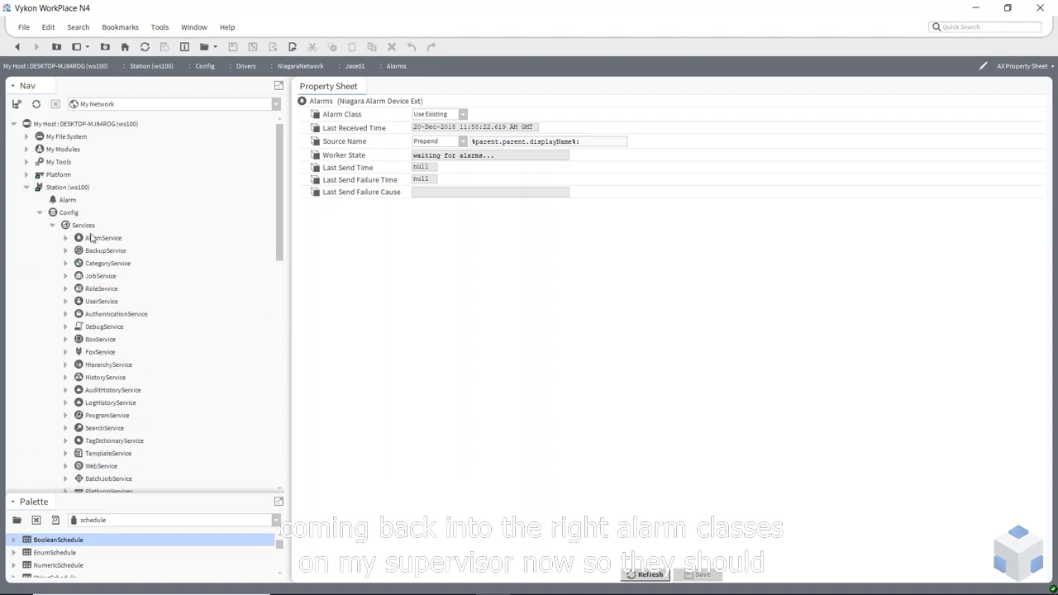
pyautogui.doubleClick(97, 238)
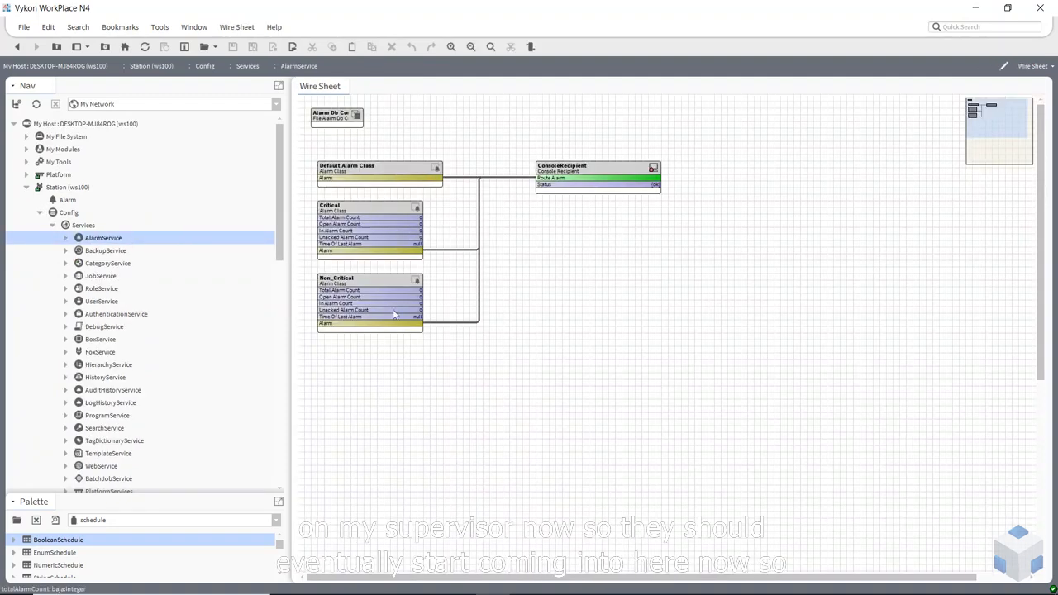